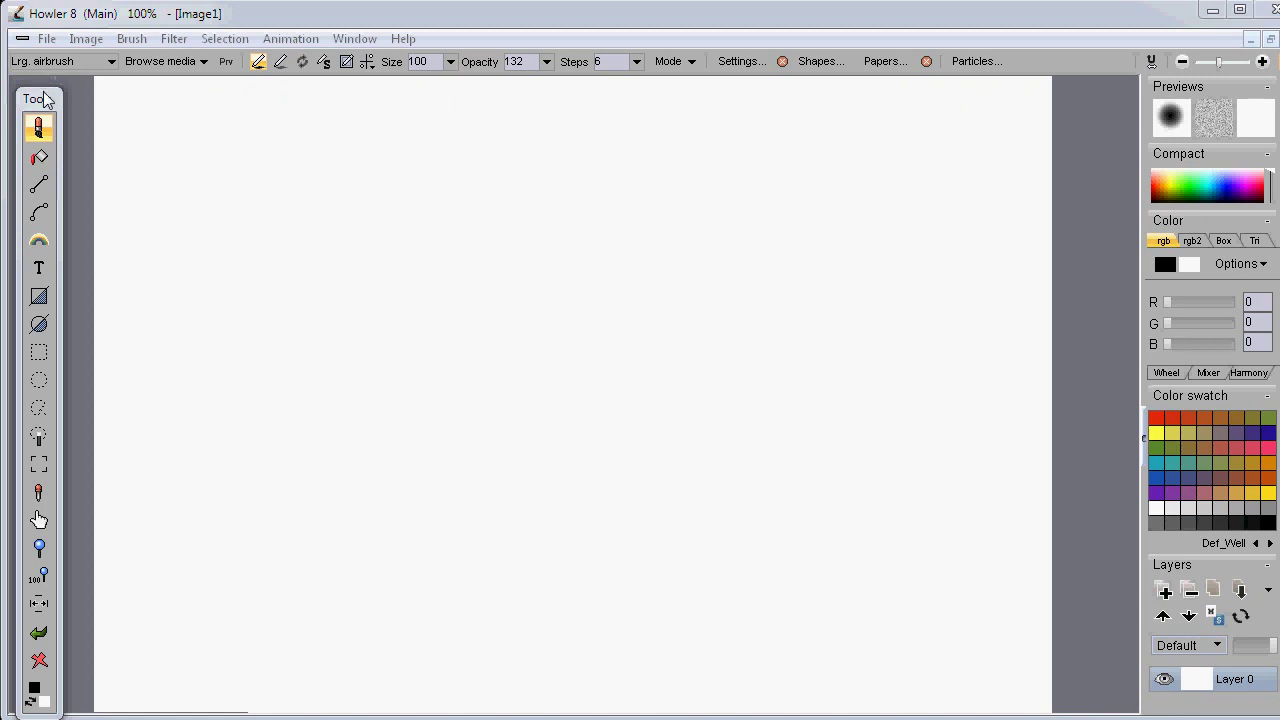
Shift the floating Tools panel slightly and look over the paint tool's brush preset categories.
left_click_drag(41, 99, 63, 81)
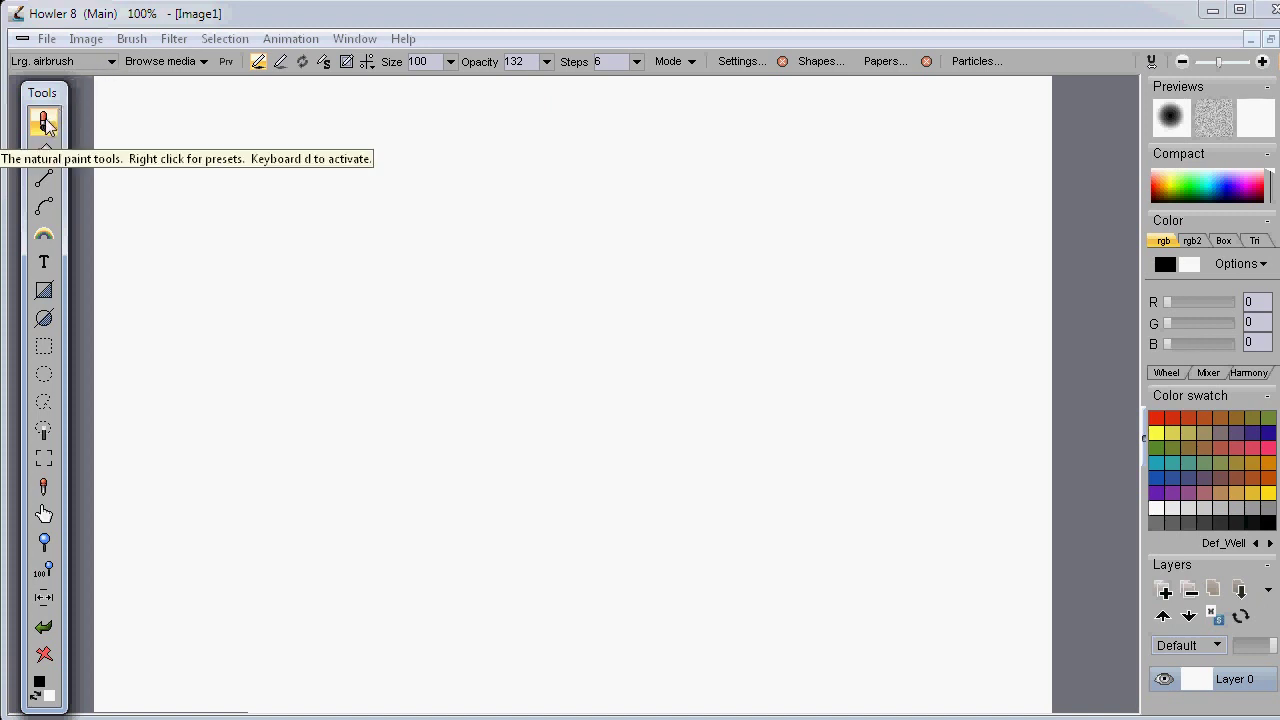
mouse_move(47, 100)
left_mouse_down()
mouse_move(107, 96)
mouse_move(45, 98)
mouse_move(70, 96)
left_mouse_up()
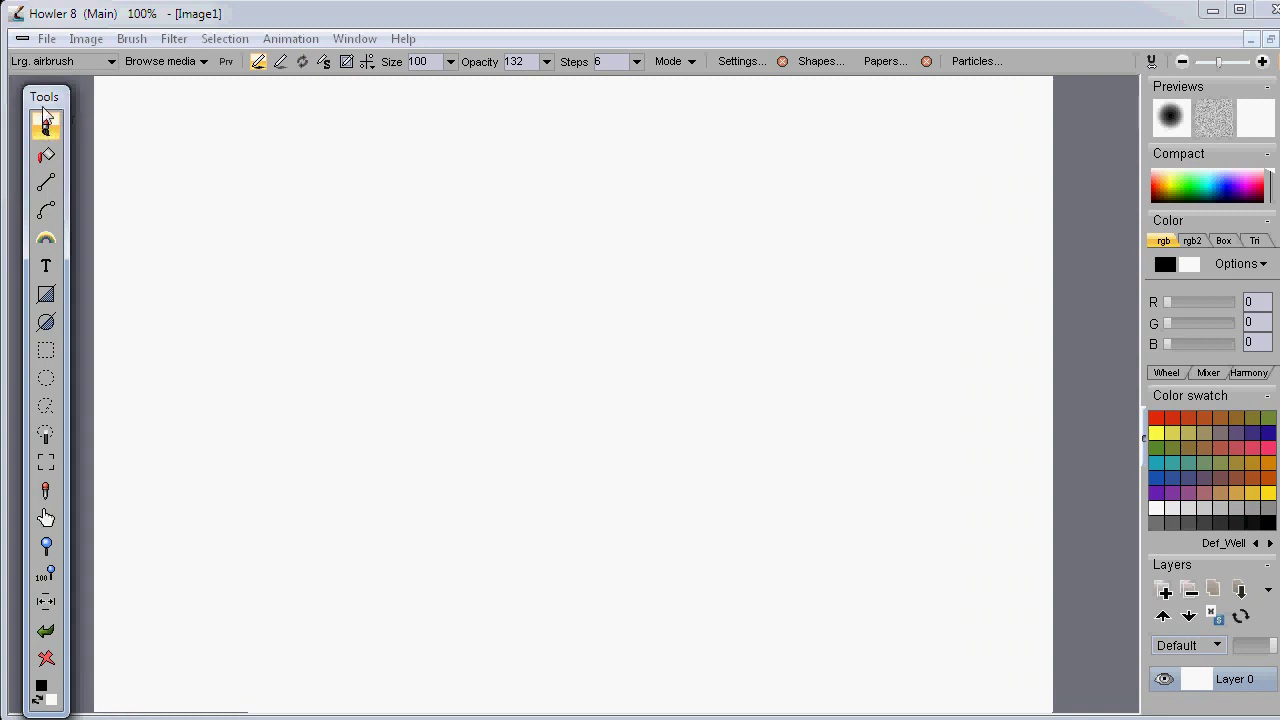
left_click(84, 67)
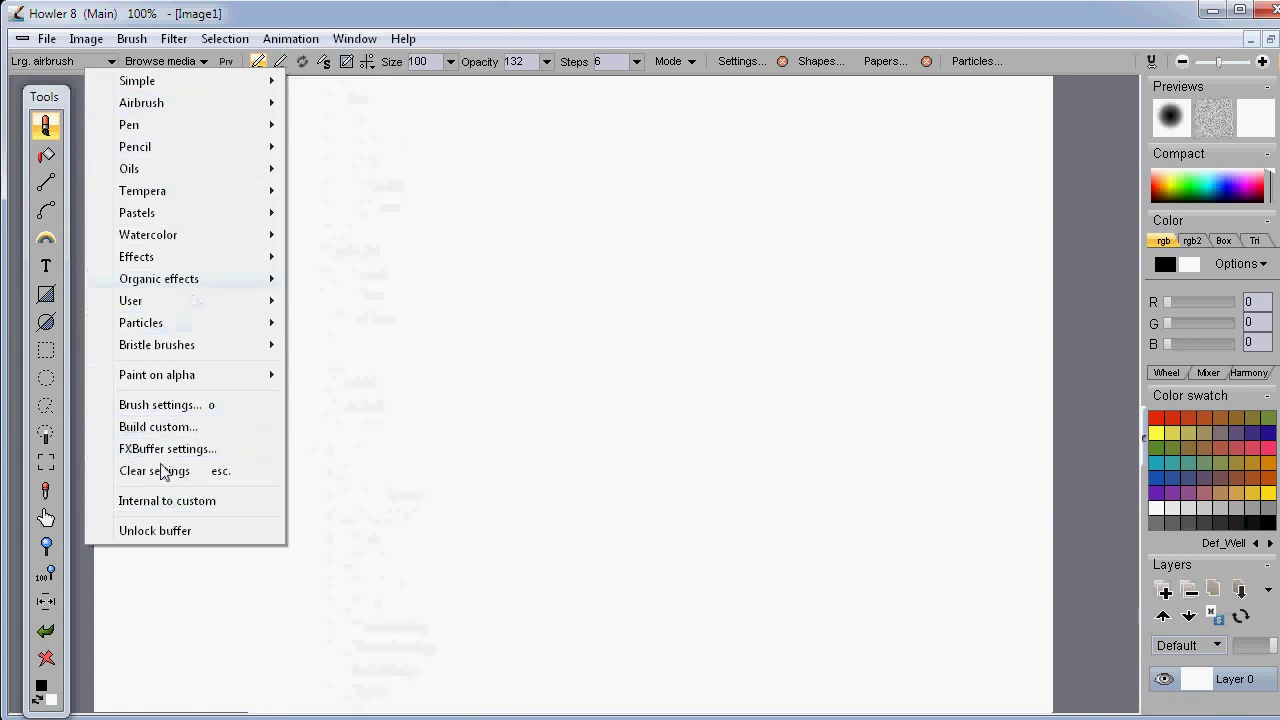
left_click(112, 27)
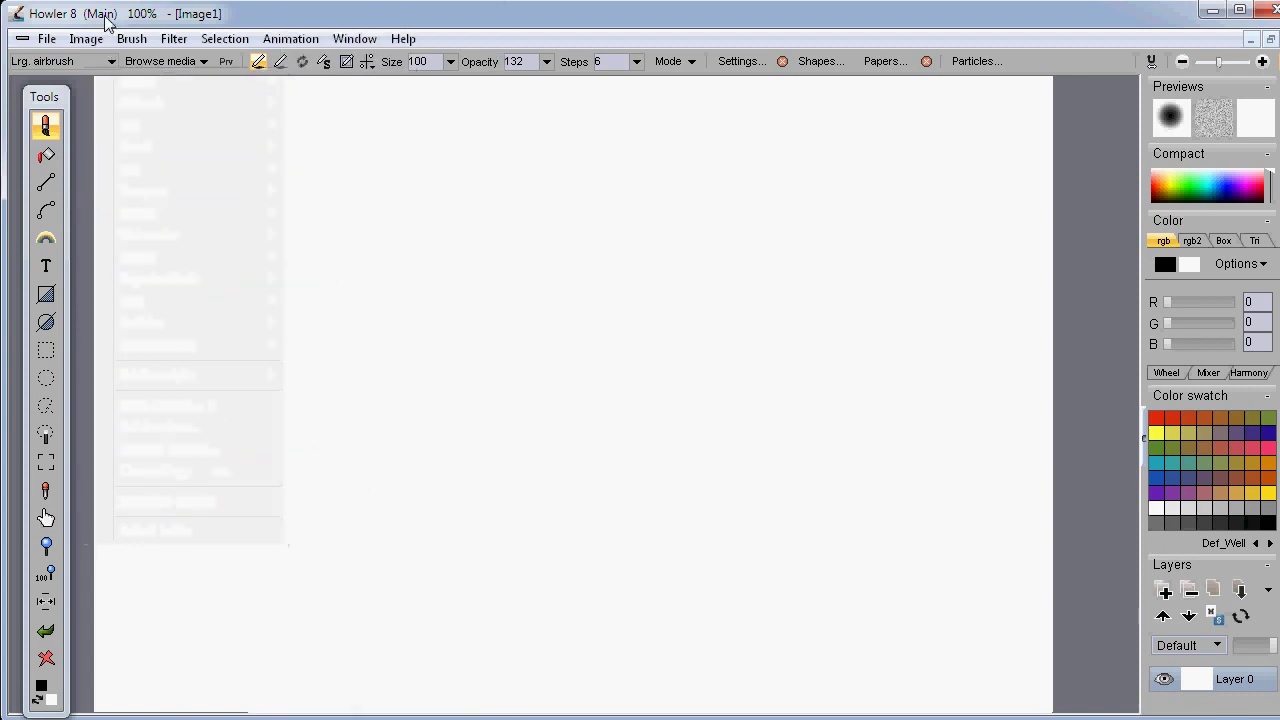
right_click(46, 131)
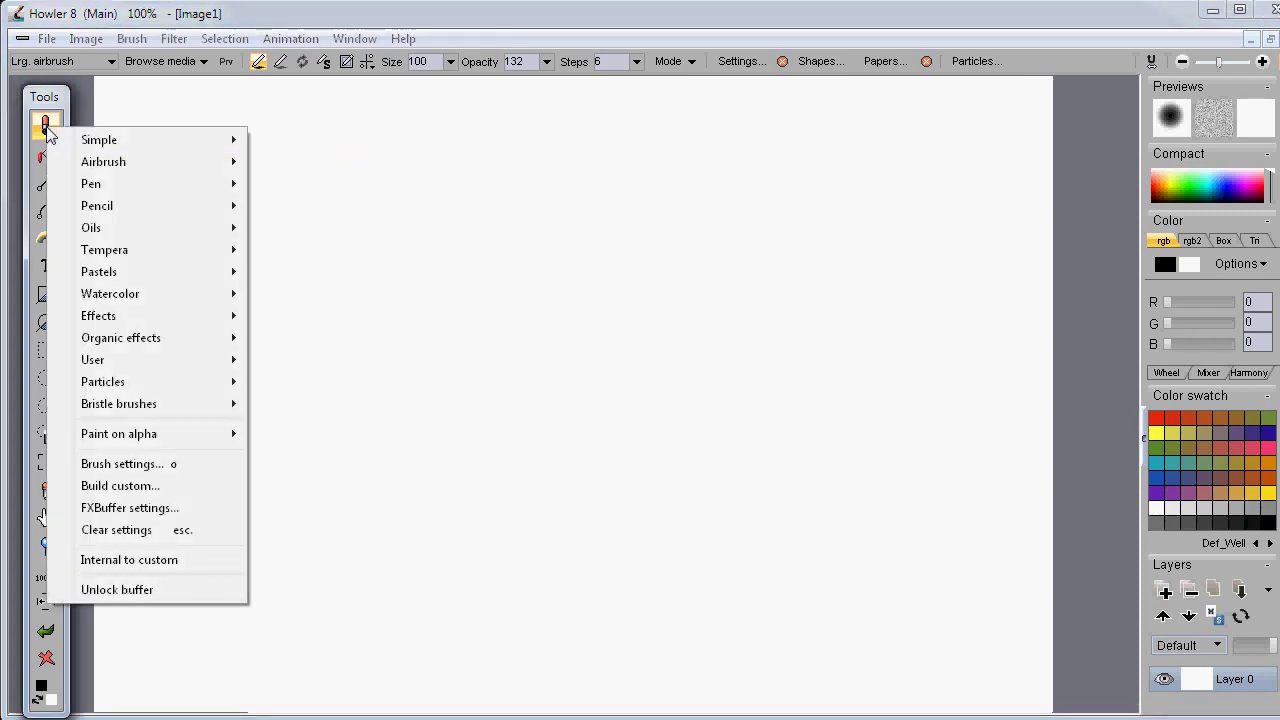
left_click(92, 60)
left_click(58, 60)
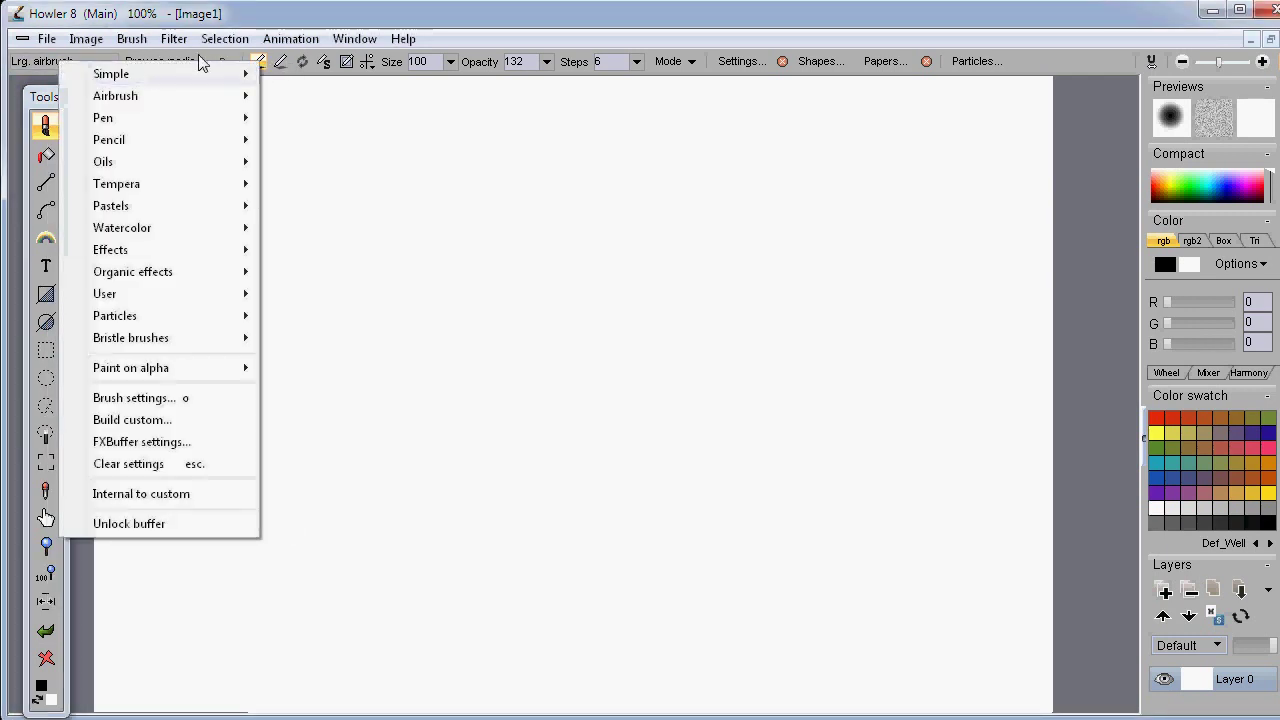
left_click(206, 14)
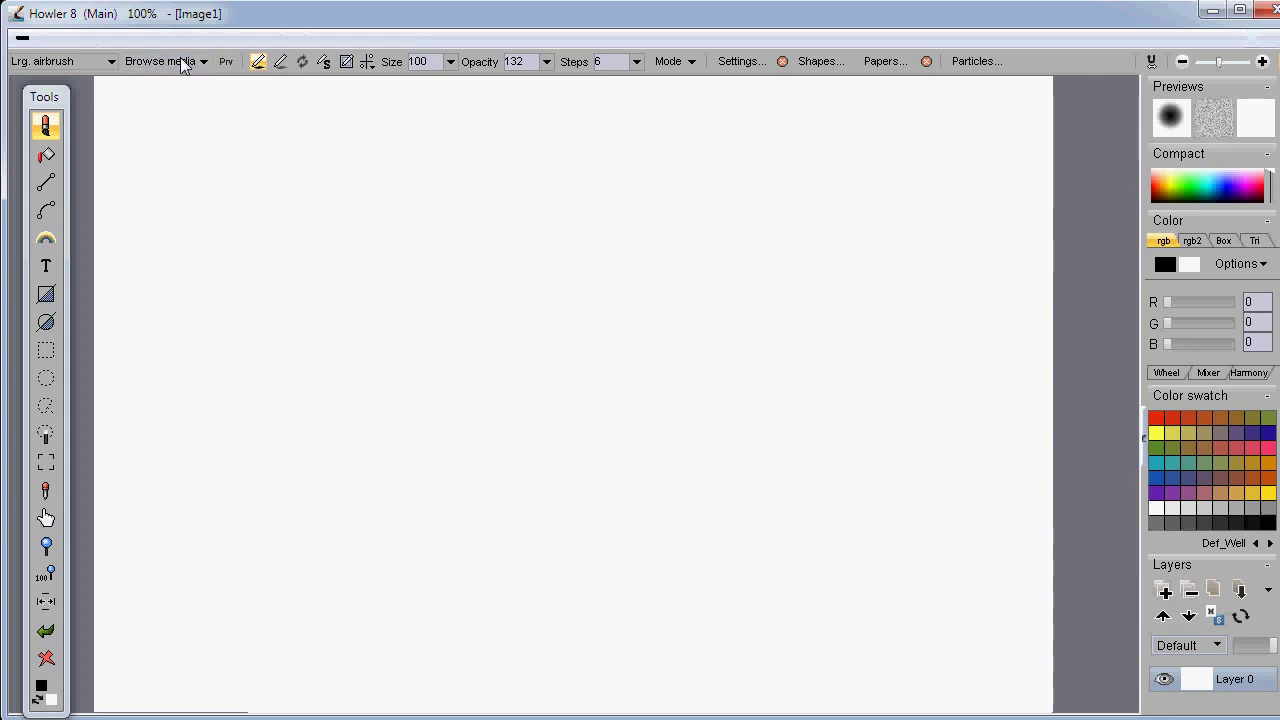
Browse the brush media, load the HotDog brush and paint a long looping tube across the canvas.
left_click(188, 61)
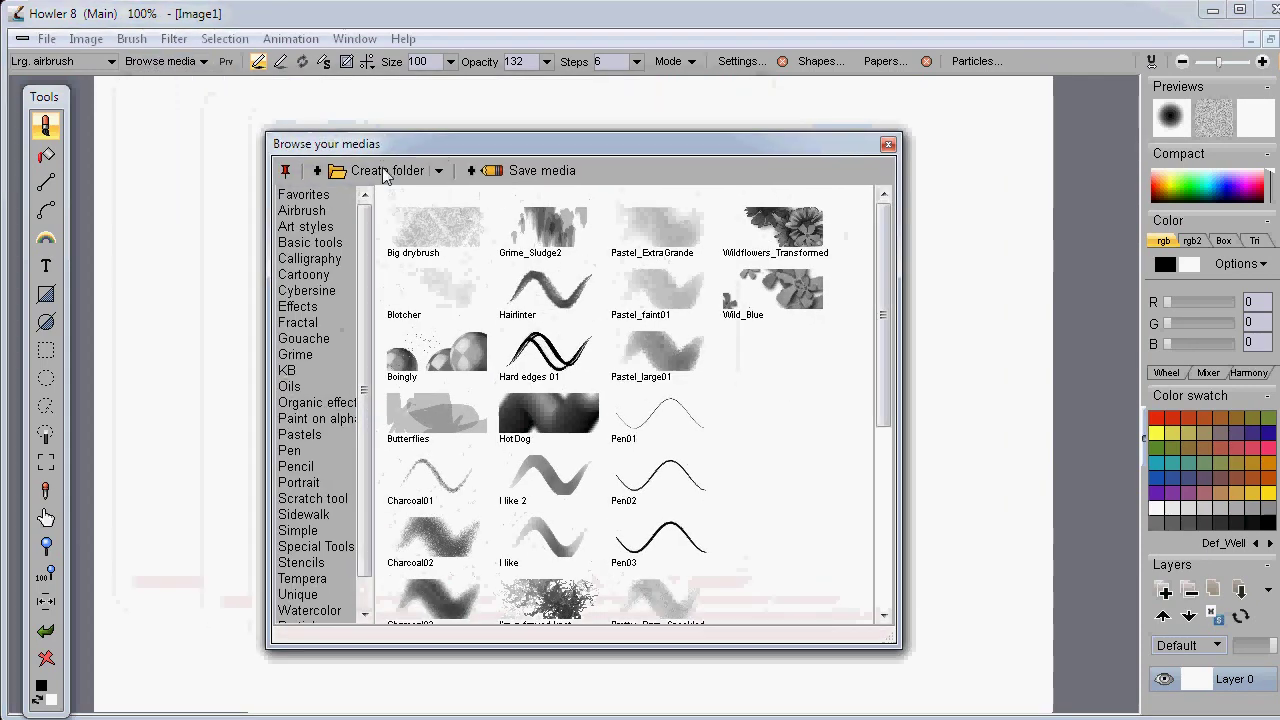
mouse_move(386, 146)
left_mouse_down()
mouse_move(590, 173)
mouse_move(596, 137)
left_mouse_up()
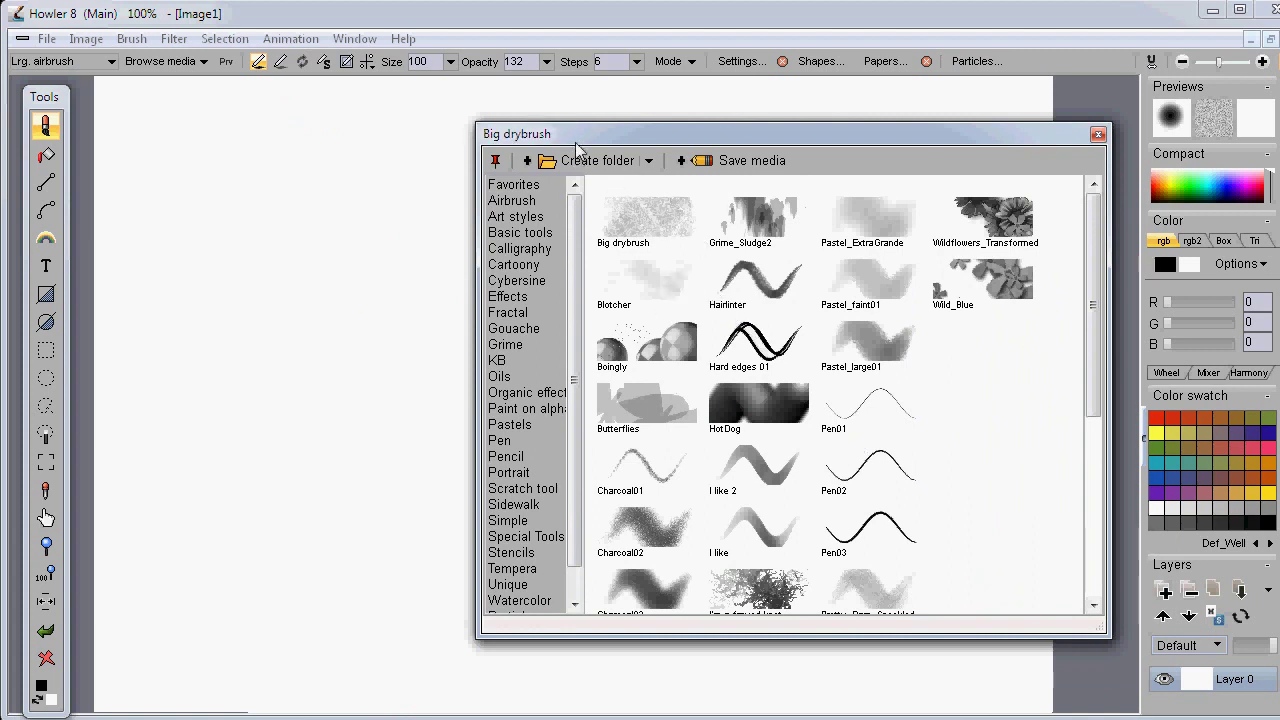
left_click_drag(617, 135, 757, 102)
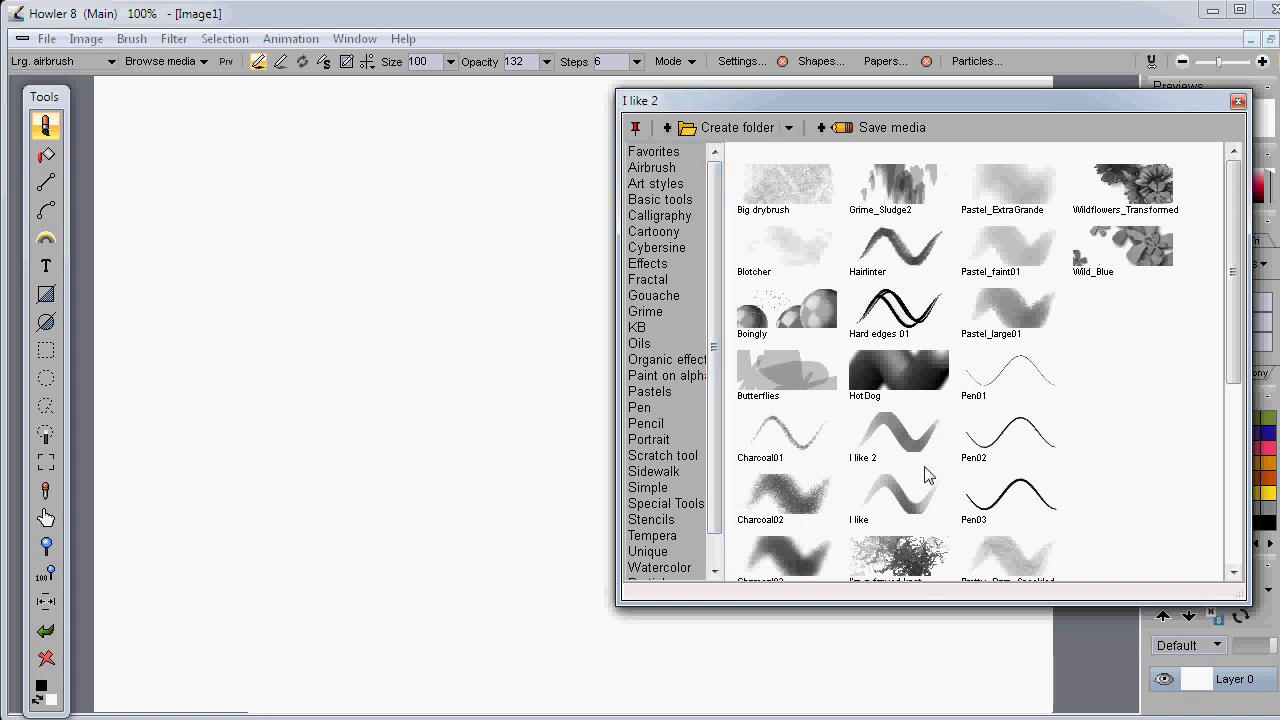
double_click(898, 381)
mouse_move(210, 345)
left_mouse_down()
mouse_move(246, 260)
mouse_move(789, 263)
mouse_move(383, 434)
mouse_move(889, 543)
mouse_move(634, 509)
mouse_move(559, 485)
left_mouse_up()
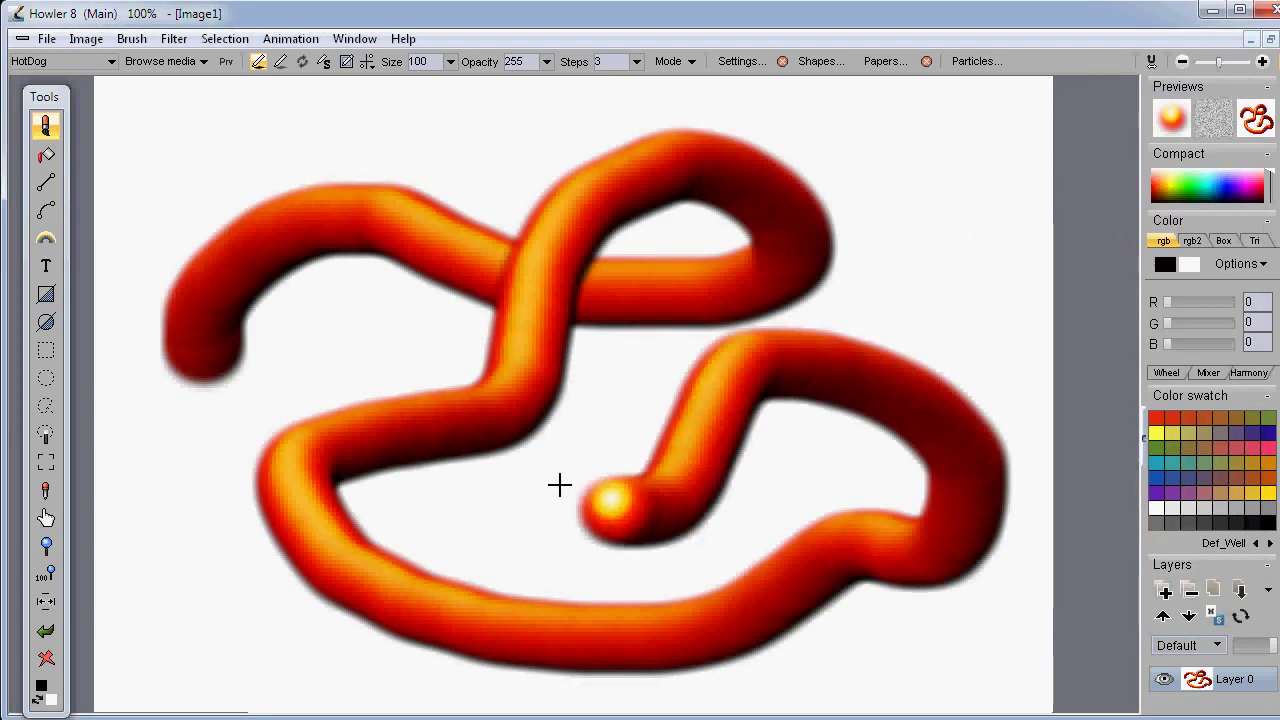
Reopen the media browser, pin it so it stays open, and move it clear of most of the canvas.
left_click(161, 62)
left_click_drag(250, 97, 643, 176)
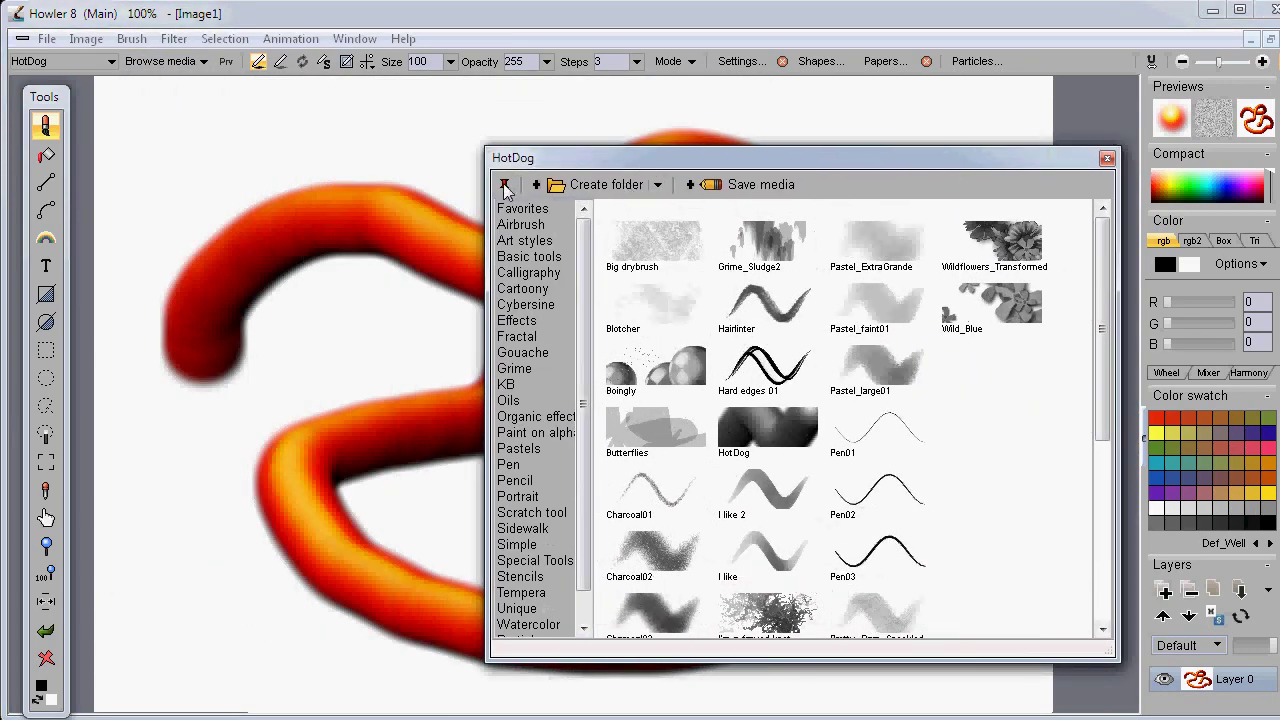
left_click_drag(590, 161, 790, 190)
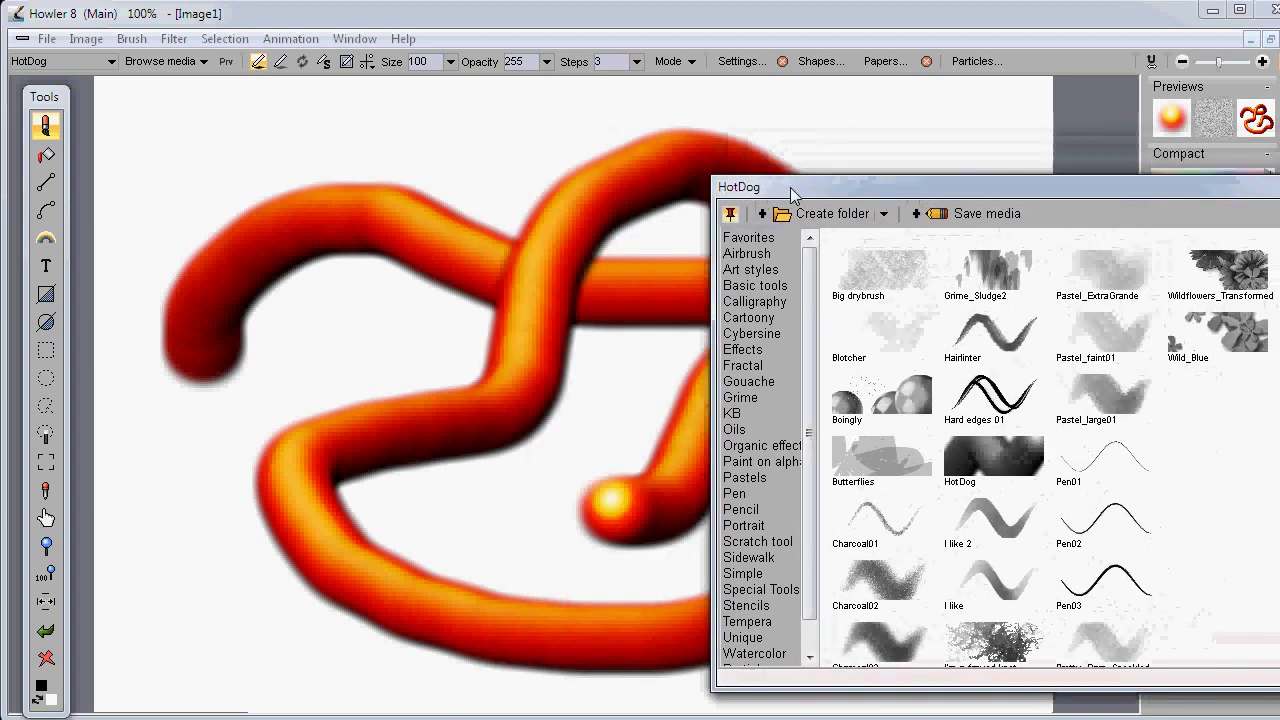
Paint flower clusters with the Wildflowers_Transformed and Wild_Blue brushes, and clear the canvas.
left_click(1218, 272)
mouse_move(400, 165)
left_mouse_down()
mouse_move(177, 343)
mouse_move(551, 571)
mouse_move(430, 260)
mouse_move(632, 255)
mouse_move(447, 425)
mouse_move(462, 631)
mouse_move(384, 401)
mouse_move(522, 370)
mouse_move(583, 387)
left_mouse_up()
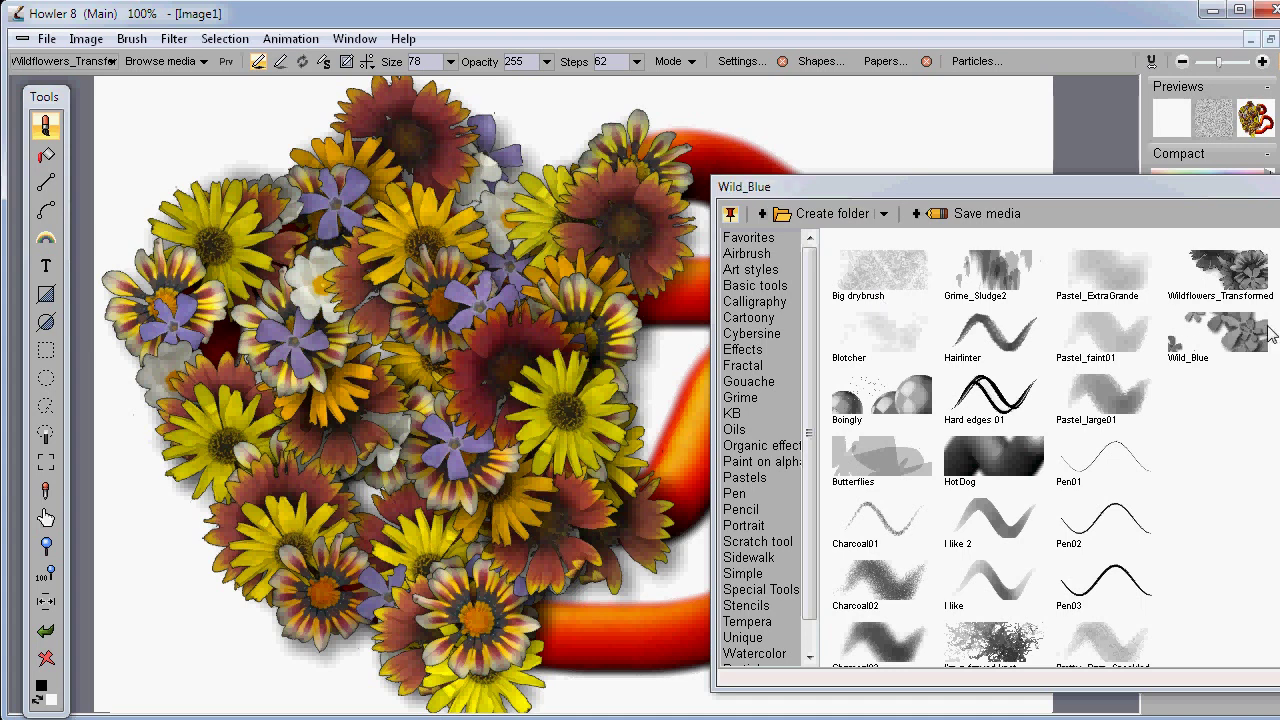
left_click(1231, 347)
mouse_move(320, 195)
left_mouse_down()
mouse_move(240, 470)
mouse_move(604, 541)
mouse_move(335, 410)
mouse_move(420, 320)
left_mouse_up()
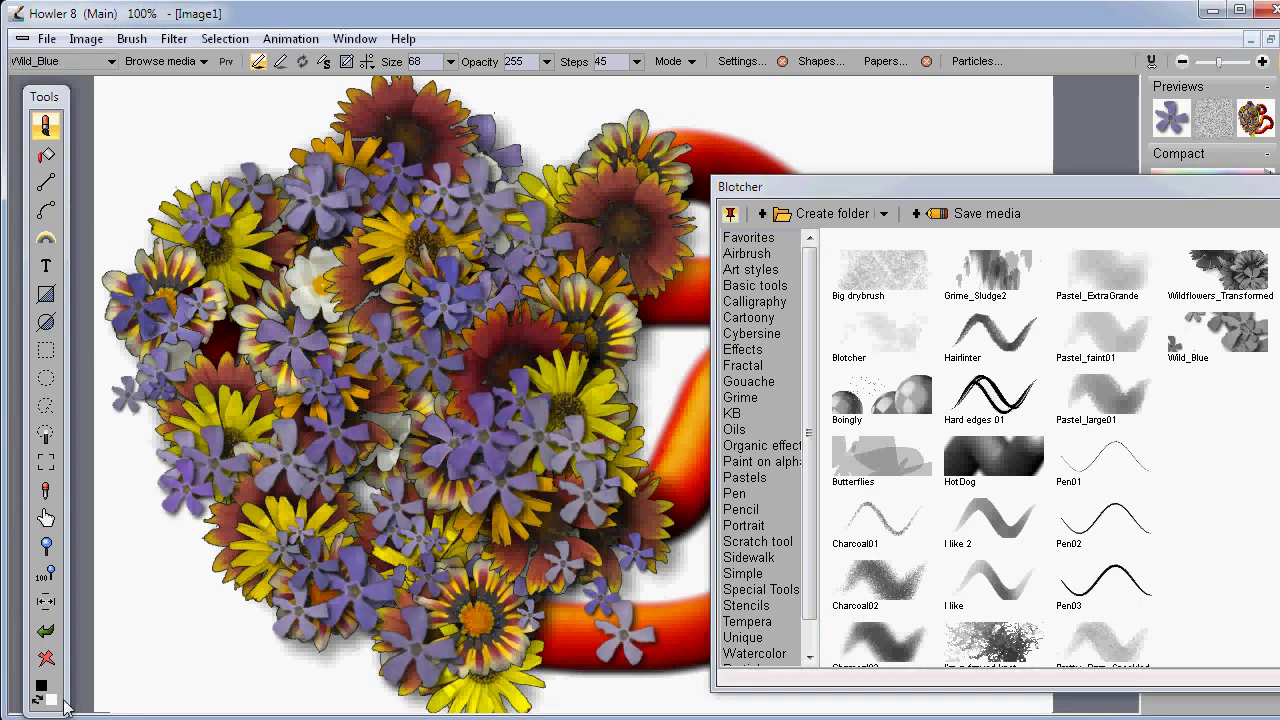
left_click(47, 655)
Paint a wide S-shaped stroke with the I like 2 brush and a thin looping line over it with Pen03.
left_click(993, 520)
mouse_move(160, 365)
left_mouse_down()
mouse_move(275, 282)
mouse_move(543, 614)
mouse_move(680, 457)
left_mouse_up()
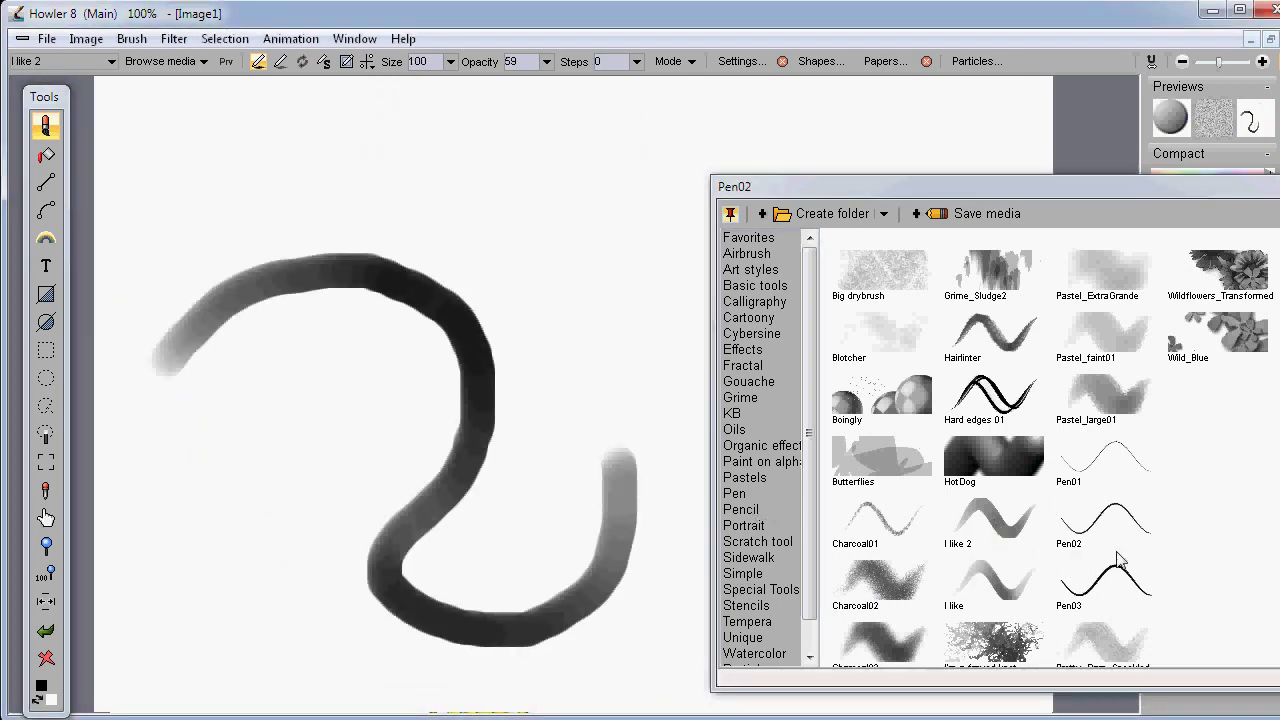
left_click(1110, 582)
mouse_move(535, 185)
left_mouse_down()
mouse_move(443, 566)
mouse_move(420, 335)
left_mouse_up()
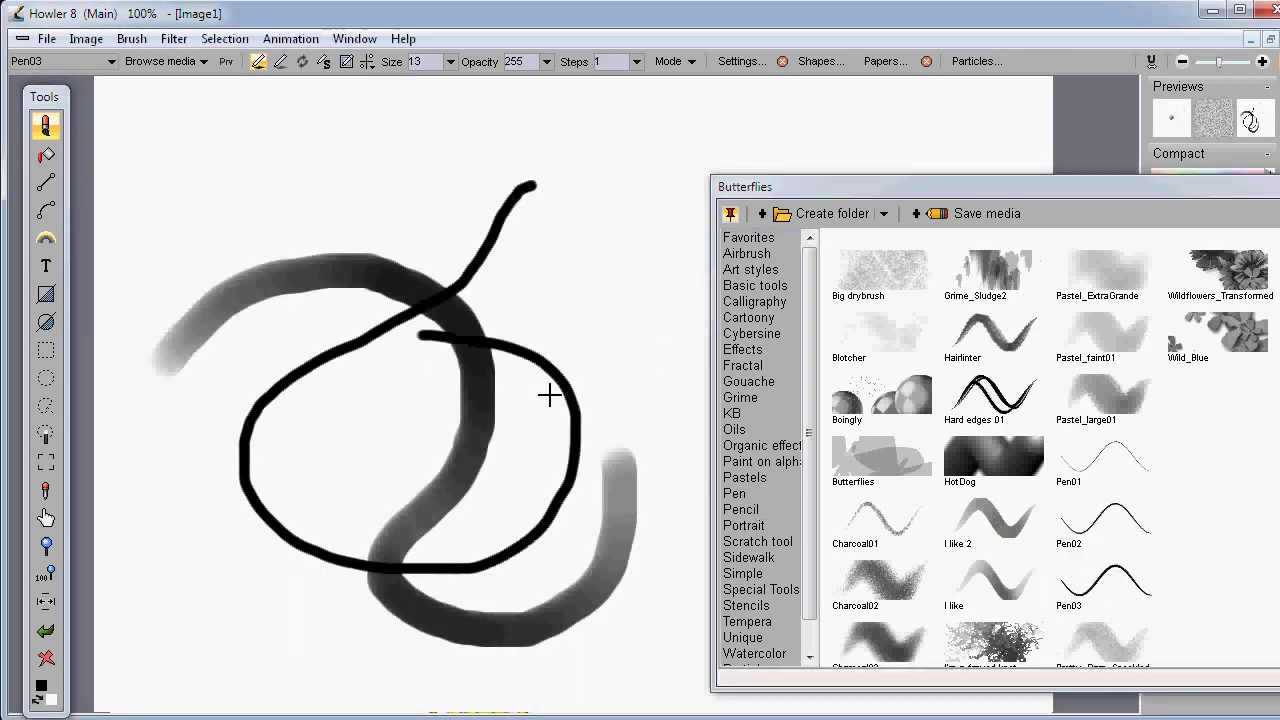
Smear the painted strokes with the Gooy_Smear and Gooy_Smear2 brushes from the Oils category.
left_click(736, 429)
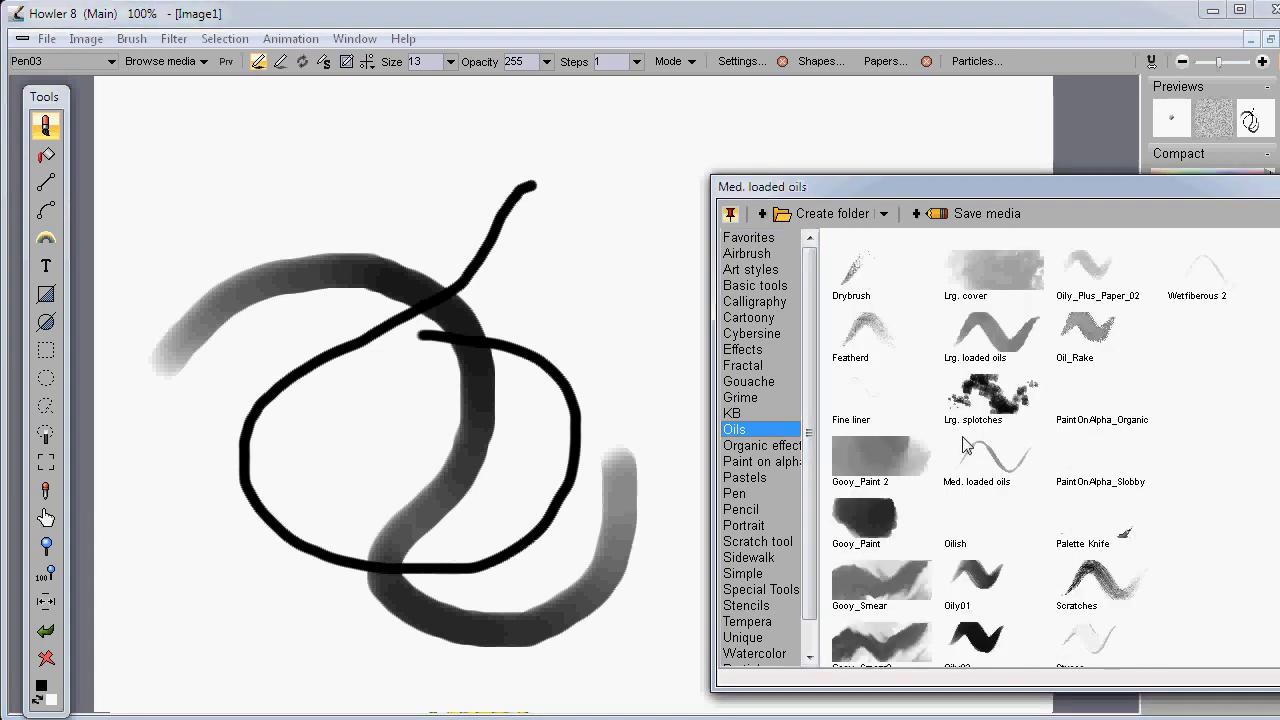
left_click(900, 590)
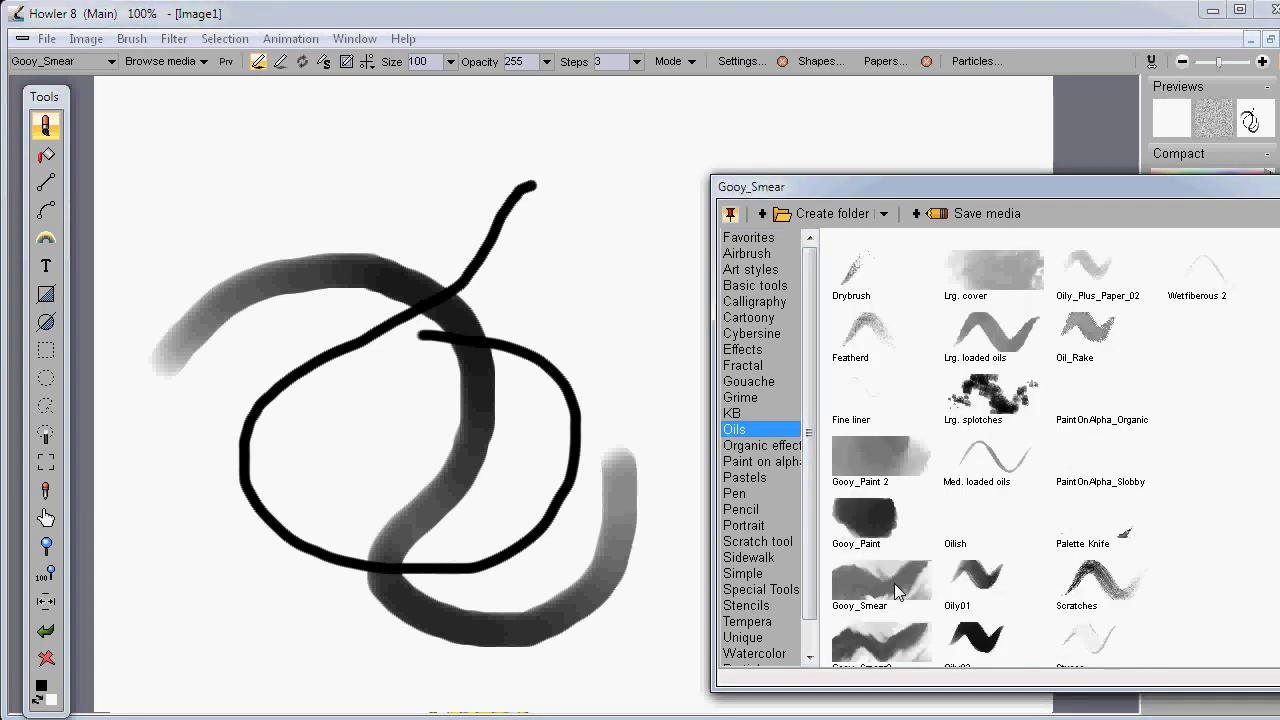
mouse_move(502, 373)
left_mouse_down()
mouse_move(443, 257)
mouse_move(290, 220)
mouse_move(354, 471)
mouse_move(433, 457)
mouse_move(503, 297)
mouse_move(300, 143)
mouse_move(271, 263)
mouse_move(300, 310)
left_mouse_up()
left_click(880, 640)
mouse_move(350, 595)
left_mouse_down()
mouse_move(550, 290)
mouse_move(300, 265)
mouse_move(450, 480)
mouse_move(380, 530)
mouse_move(470, 520)
left_mouse_up()
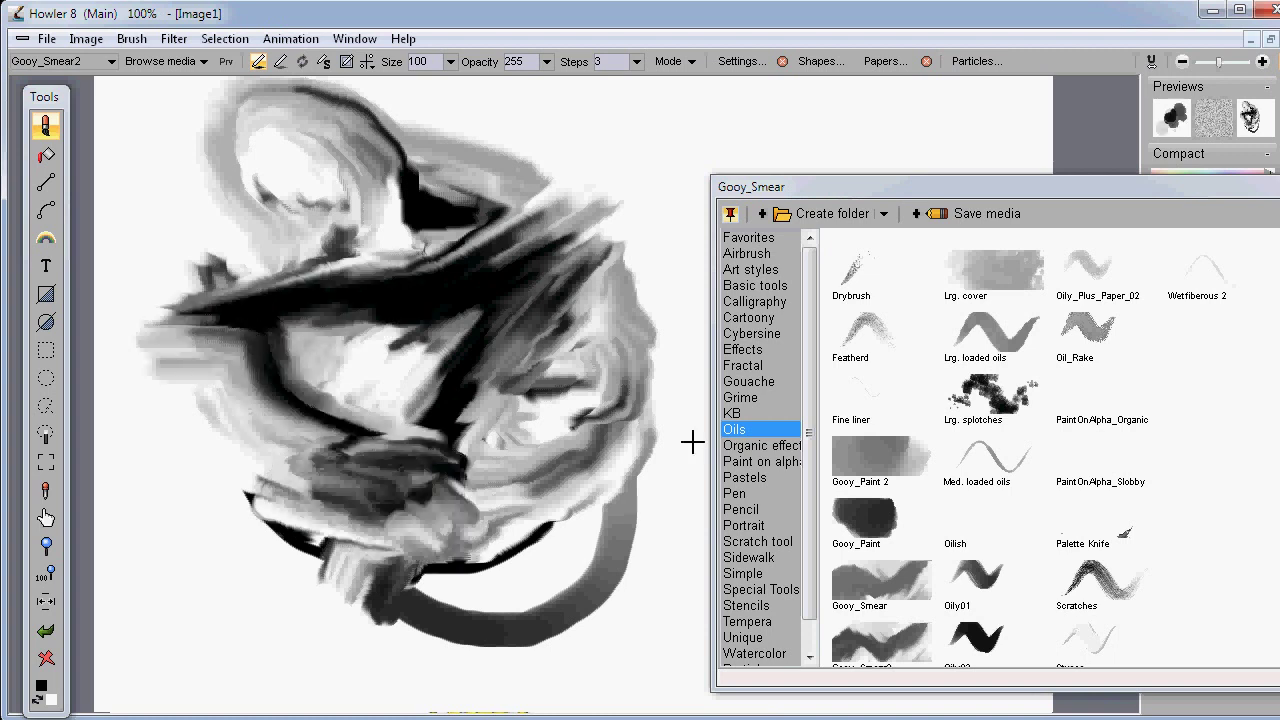
Paint a dark grainy patch over the upper part of the smeared artwork with the Soft pastels 100 brush.
left_click(745, 478)
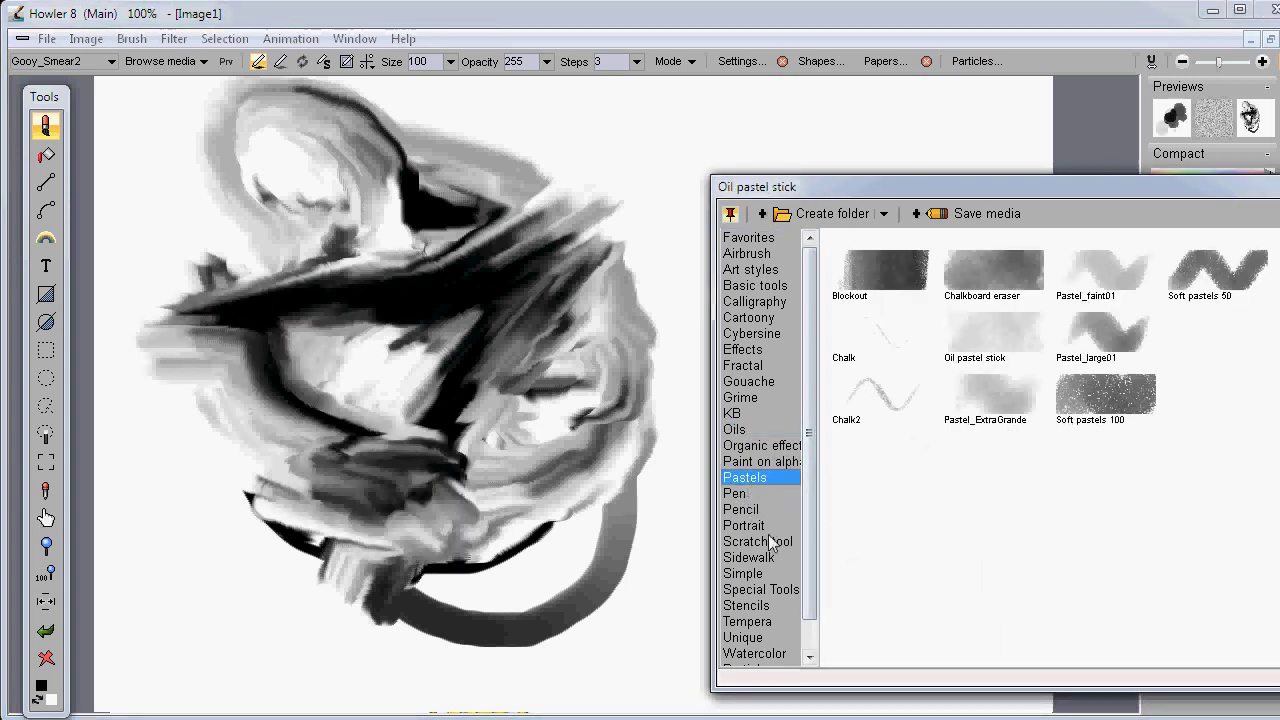
left_click(1108, 392)
mouse_move(650, 135)
left_mouse_down()
mouse_move(565, 150)
mouse_move(612, 303)
left_mouse_up()
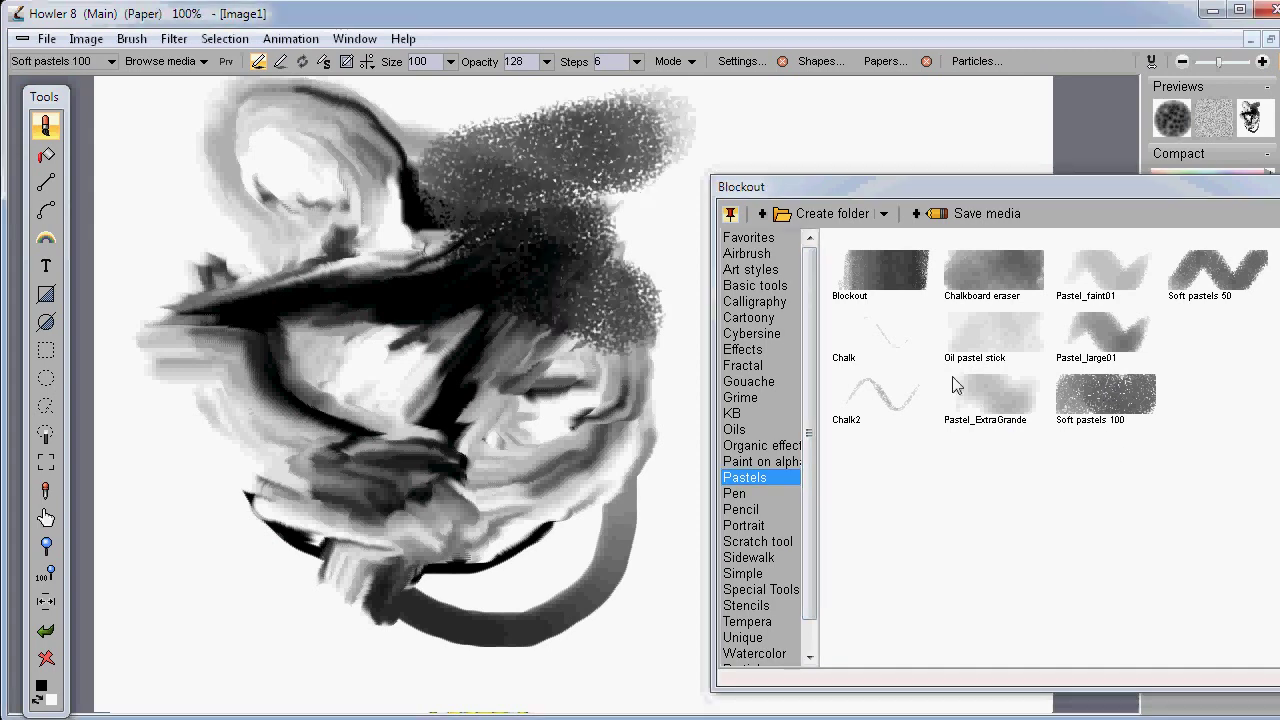
Paint green and blue (80, 110, 255) patches with Soft pastels 100 across the upper right of the canvas.
left_click_drag(1224, 191, 568, 378)
mouse_move(631, 212)
left_mouse_down()
mouse_move(814, 337)
mouse_move(820, 200)
mouse_move(920, 265)
mouse_move(740, 240)
left_mouse_up()
left_click(1218, 190)
mouse_move(908, 149)
left_mouse_down()
mouse_move(900, 277)
mouse_move(840, 395)
left_mouse_up()
left_click_drag(320, 374, 500, 340)
Paint trails of stones across the artwork with the Stones brush from the Unique category.
left_click_drag(718, 256, 790, 147)
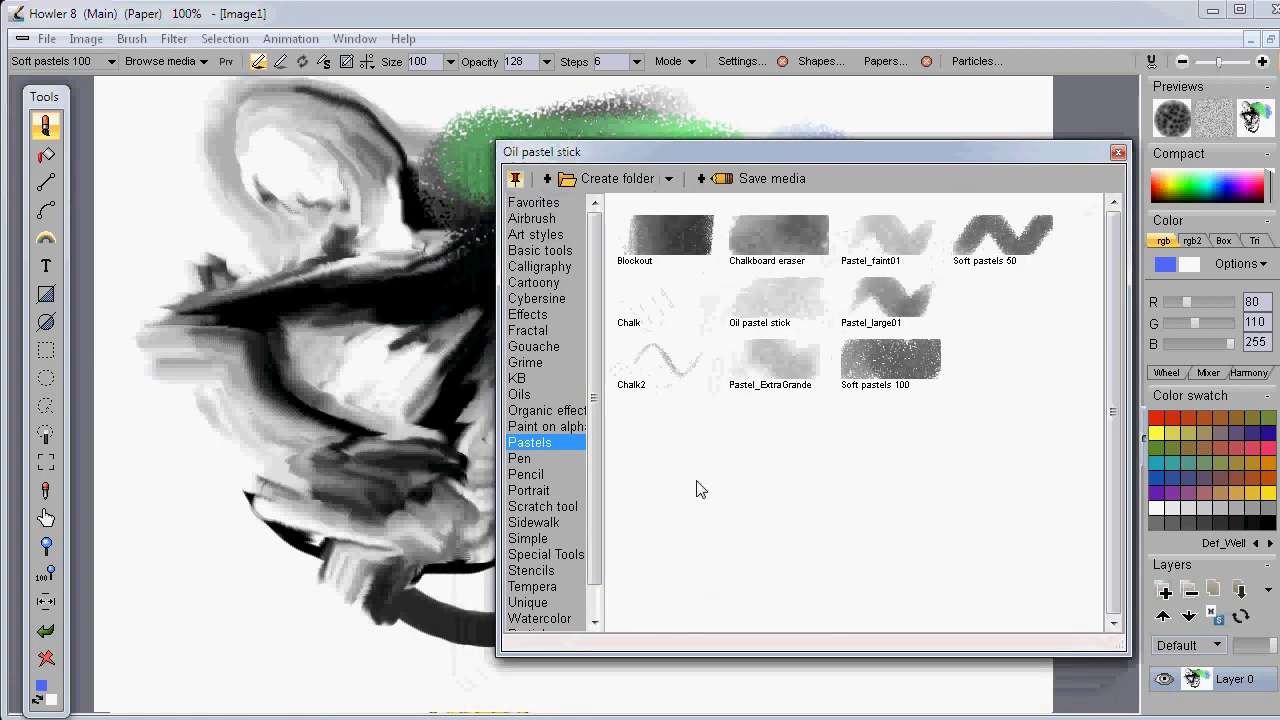
left_click_drag(595, 555, 591, 599)
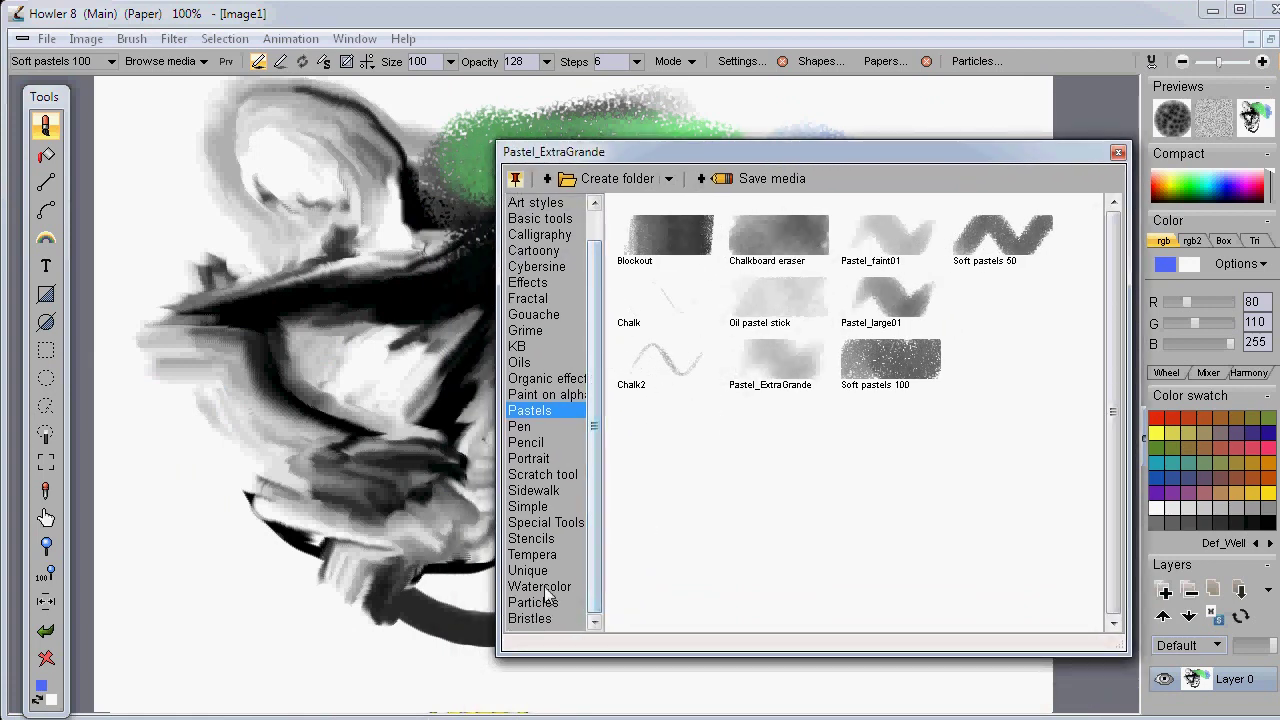
left_click(549, 553)
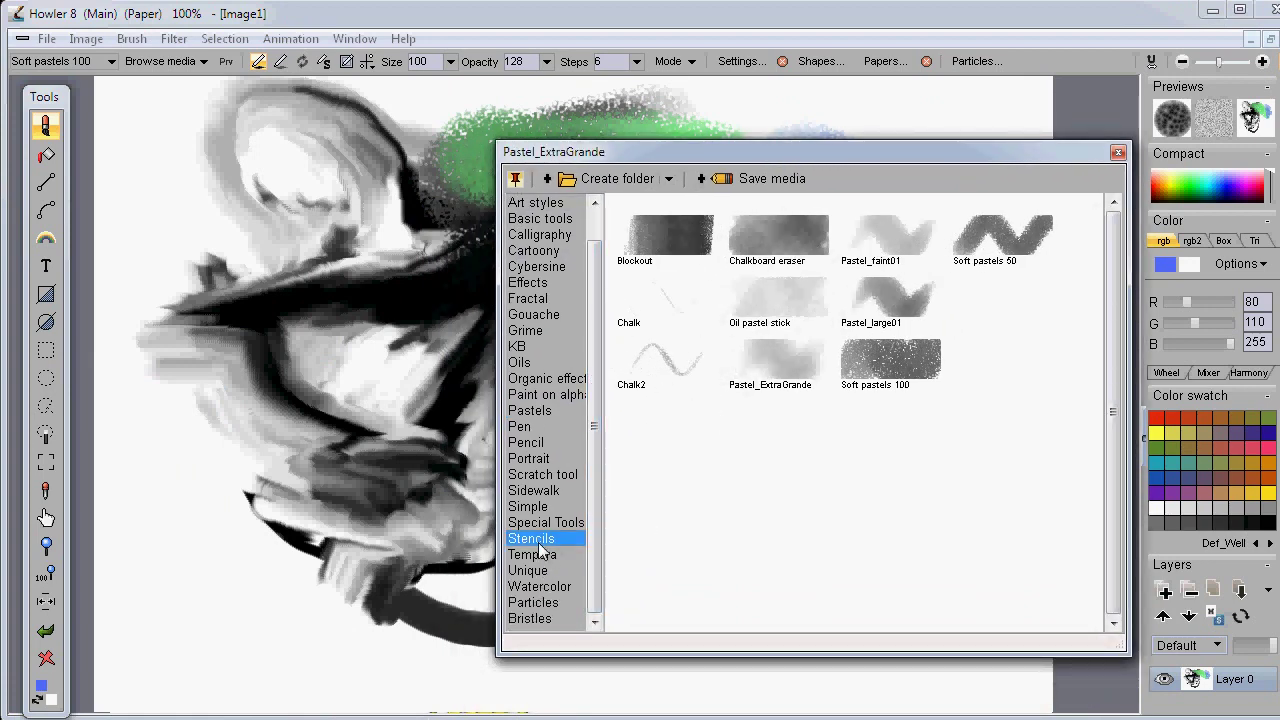
left_click(536, 571)
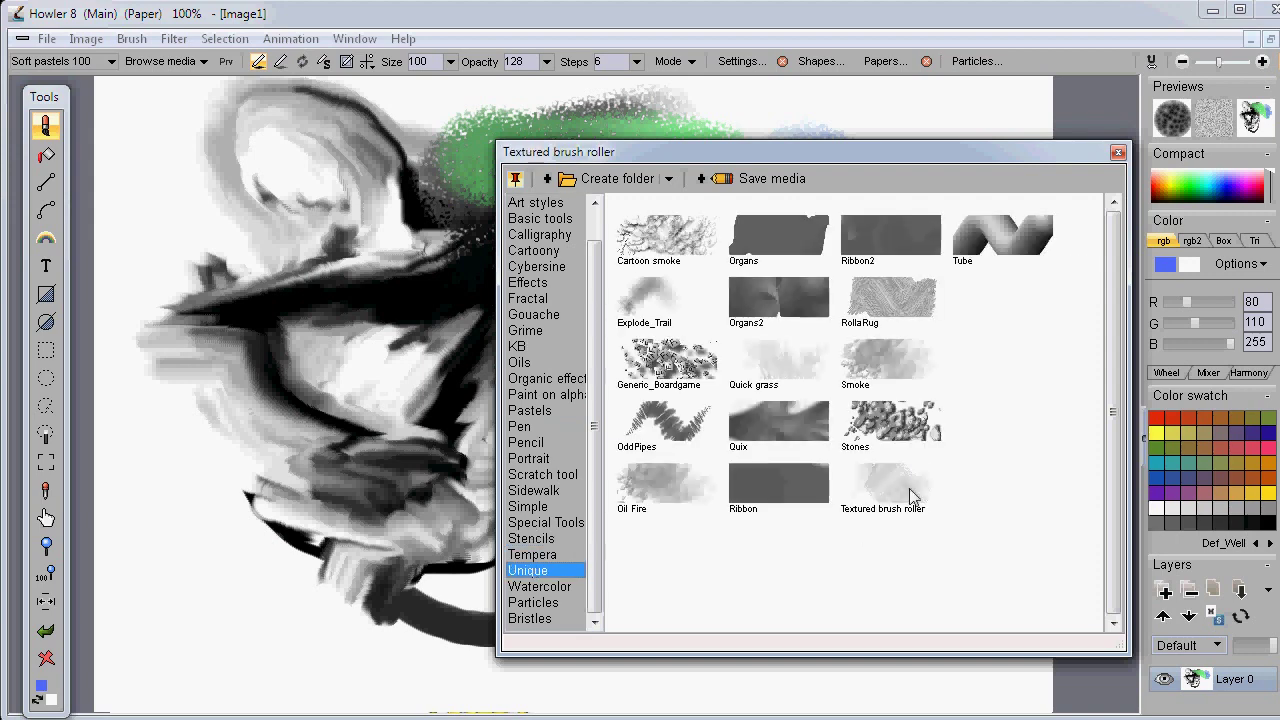
mouse_move(262, 541)
left_mouse_down()
mouse_move(320, 400)
mouse_move(275, 130)
left_mouse_up()
mouse_move(590, 155)
left_mouse_down()
mouse_move(650, 165)
mouse_move(795, 355)
left_mouse_up()
left_click_drag(880, 205, 440, 235)
left_click_drag(492, 375, 595, 655)
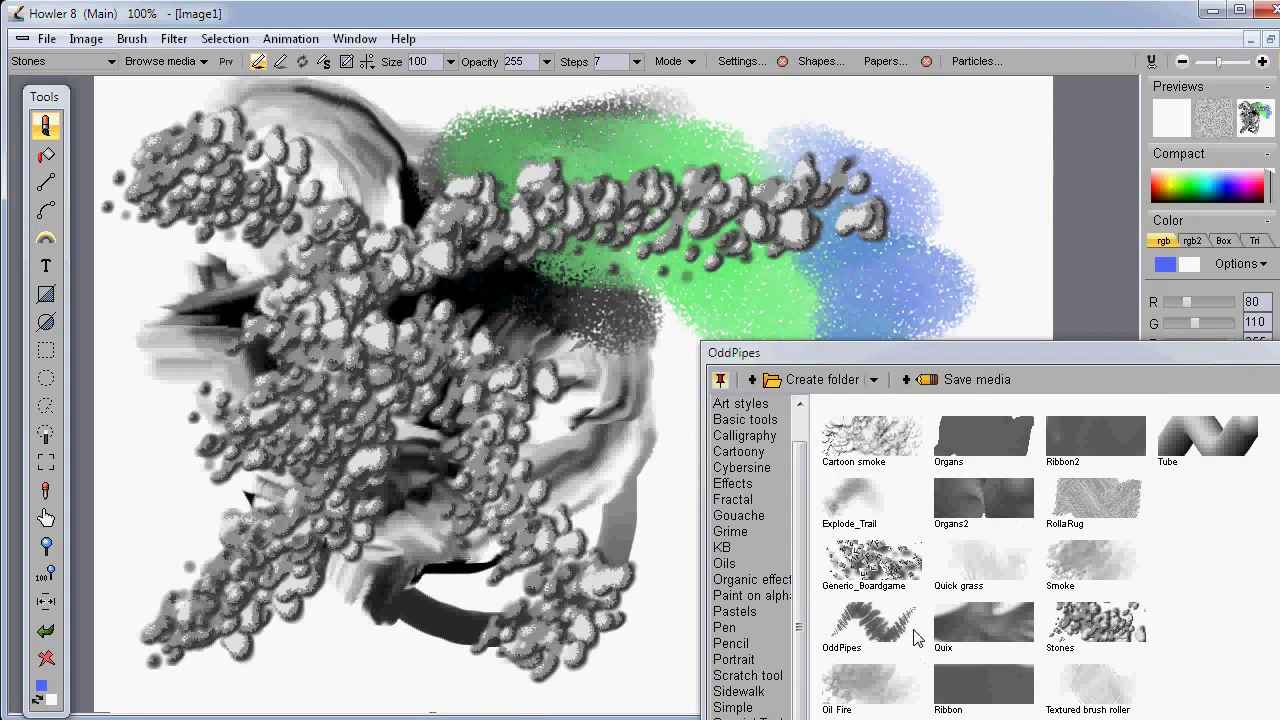
Turn on the brush preview and move the media browser away from the artwork.
left_click_drag(797, 362, 970, 272)
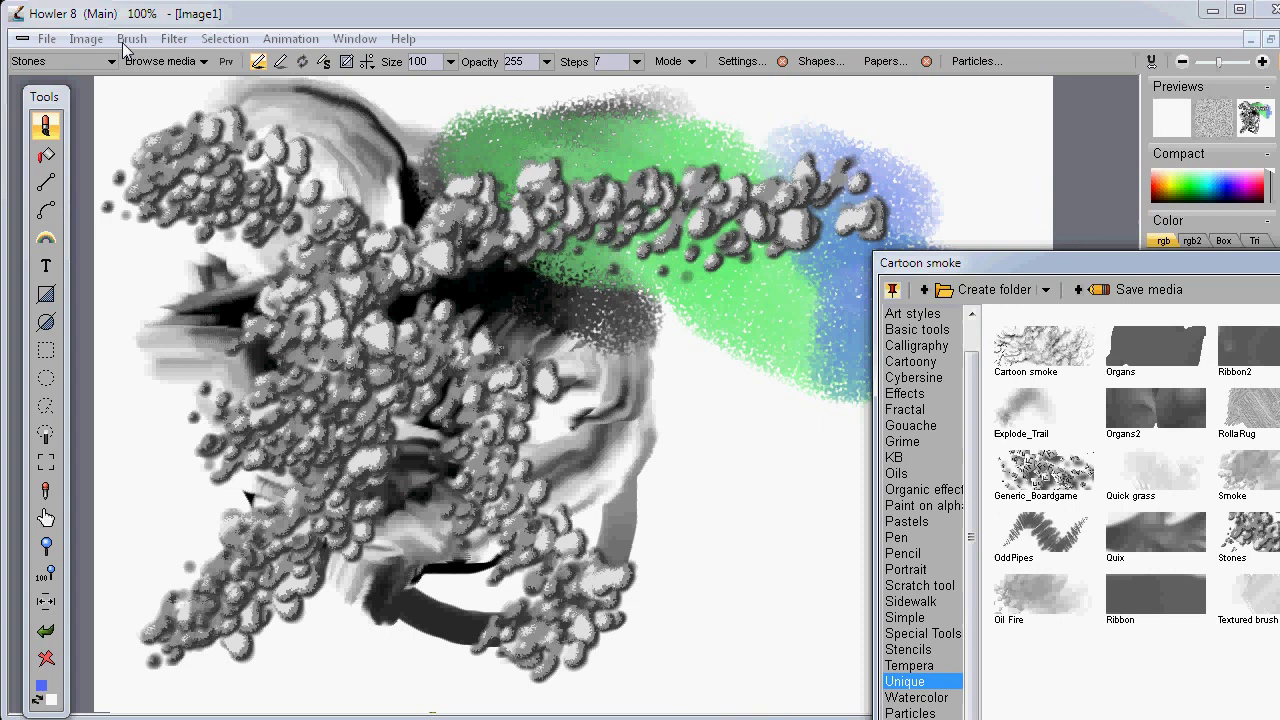
left_click(226, 64)
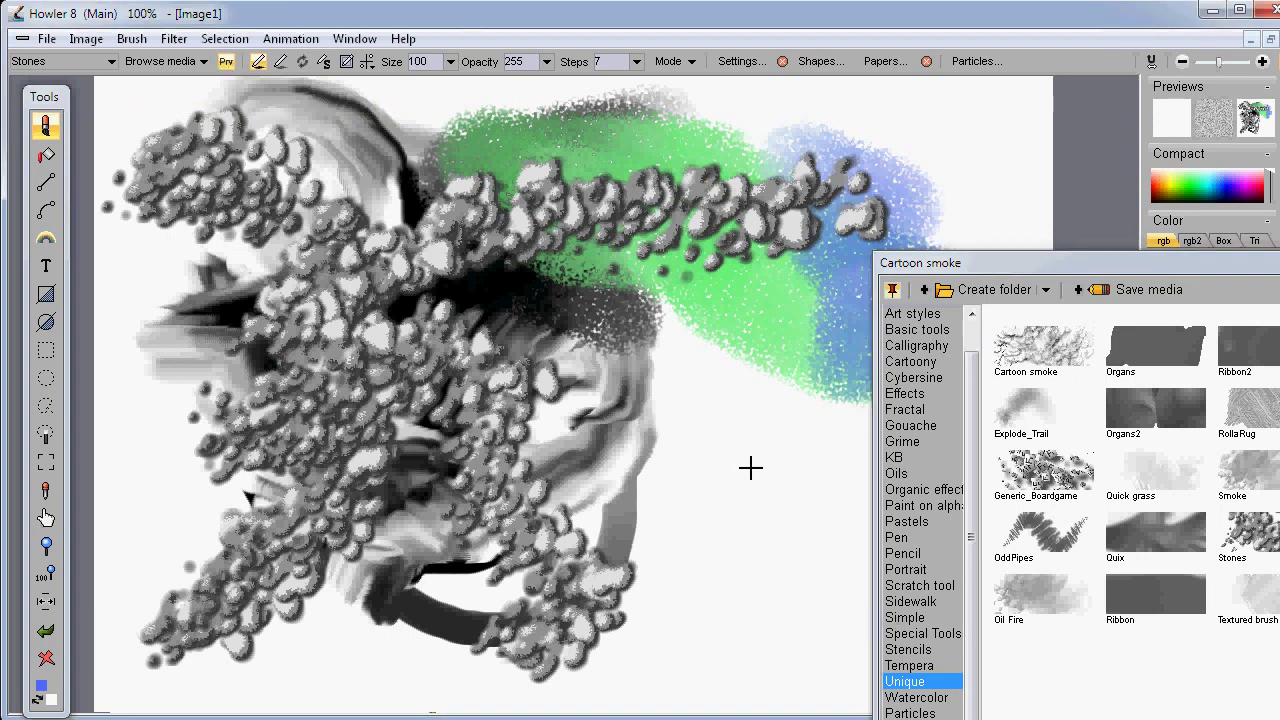
mouse_move(916, 263)
left_mouse_down()
mouse_move(894, 279)
mouse_move(1042, 285)
left_mouse_up()
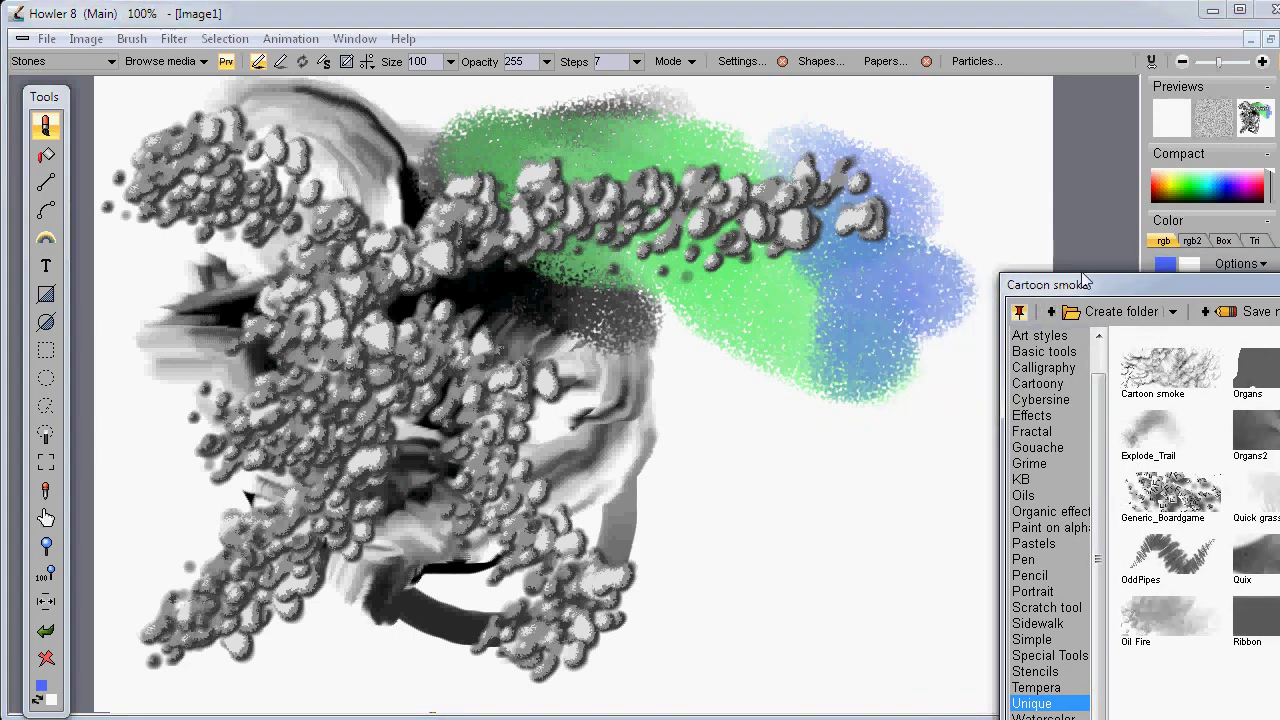
Preview the Tube, Organs2 and RollaRug brushes over the canvas in turn, leaving RollaRug loaded.
left_click_drag(1128, 292, 990, 311)
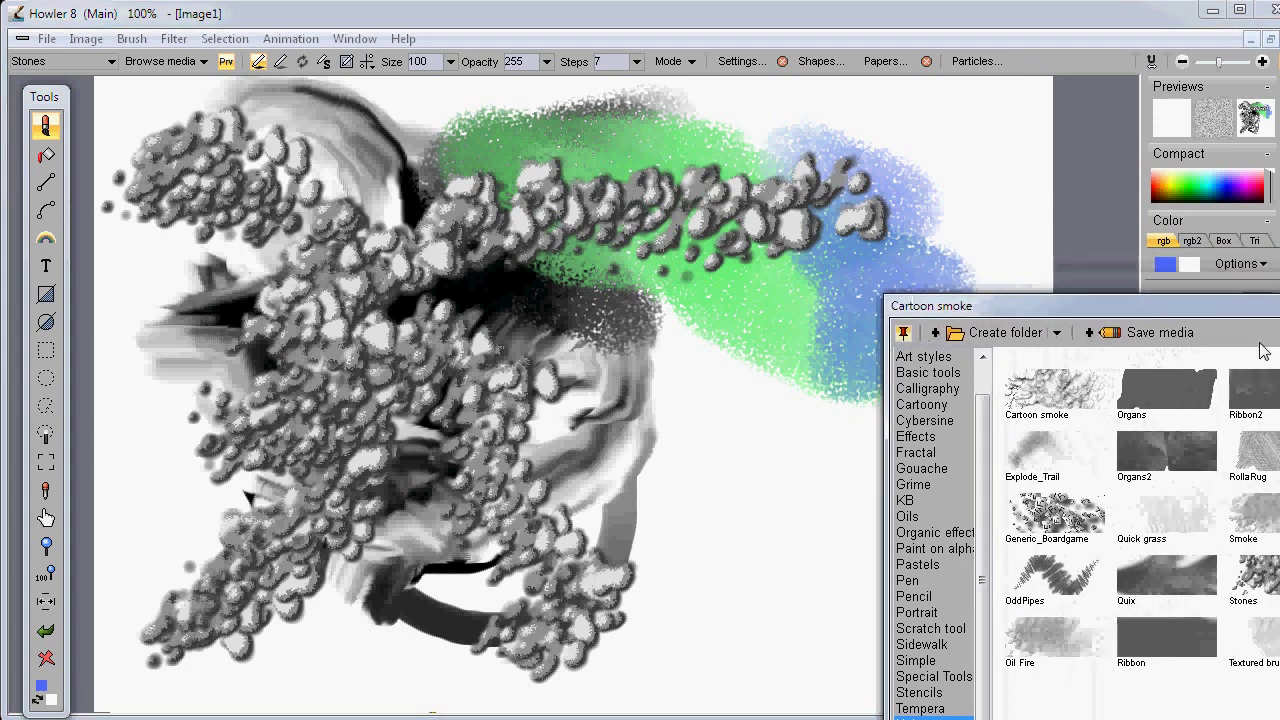
left_click(1279, 389)
left_click_drag(1246, 302, 941, 266)
left_click(1088, 366)
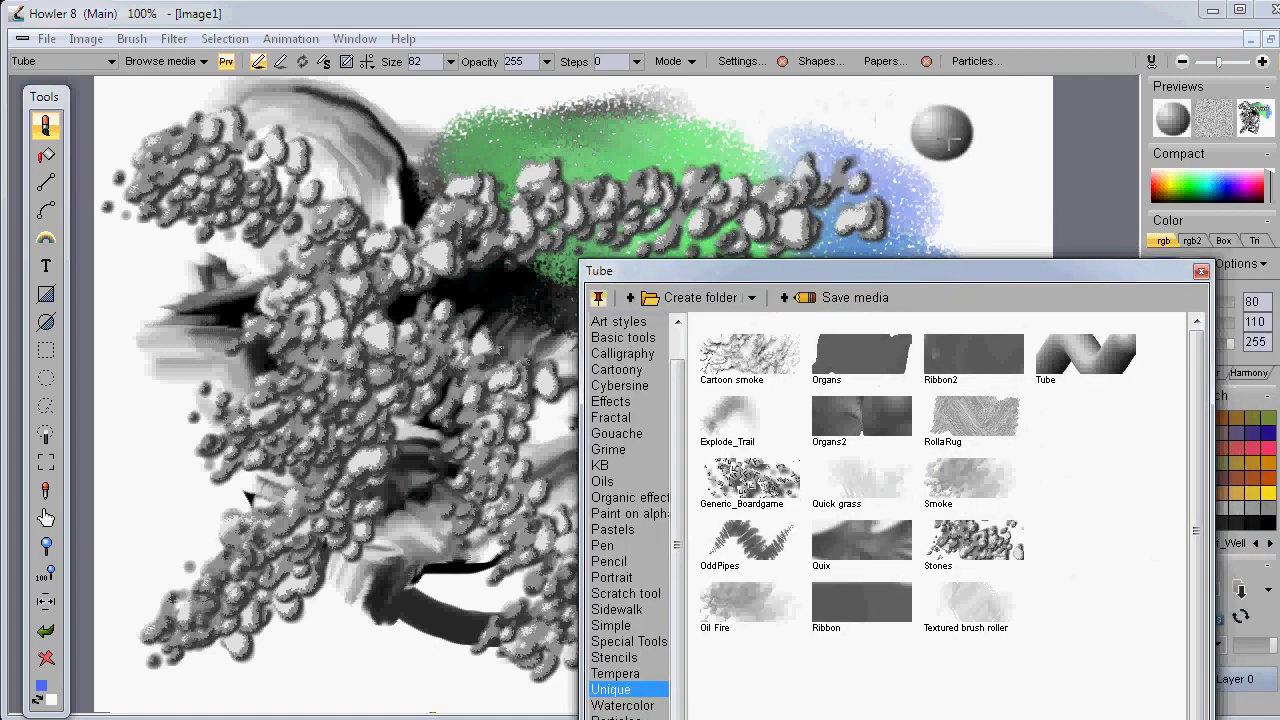
left_click_drag(880, 294, 442, 570)
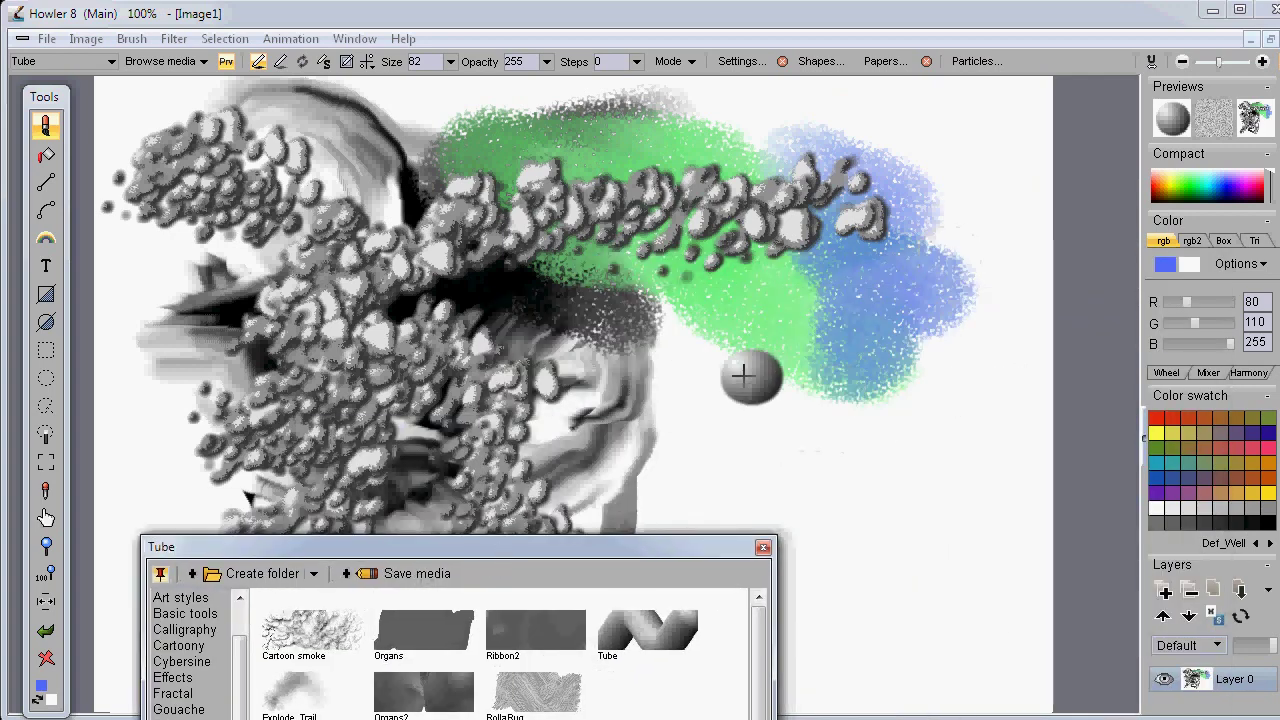
left_click(425, 692)
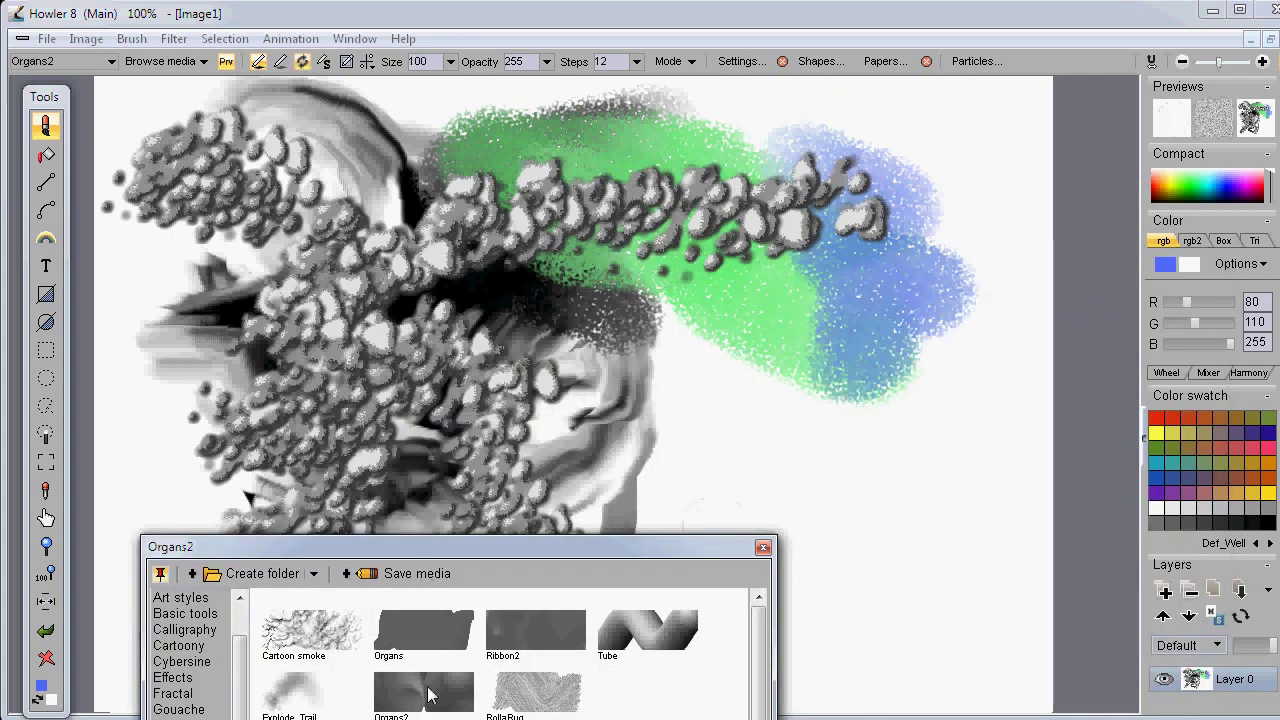
left_click(535, 692)
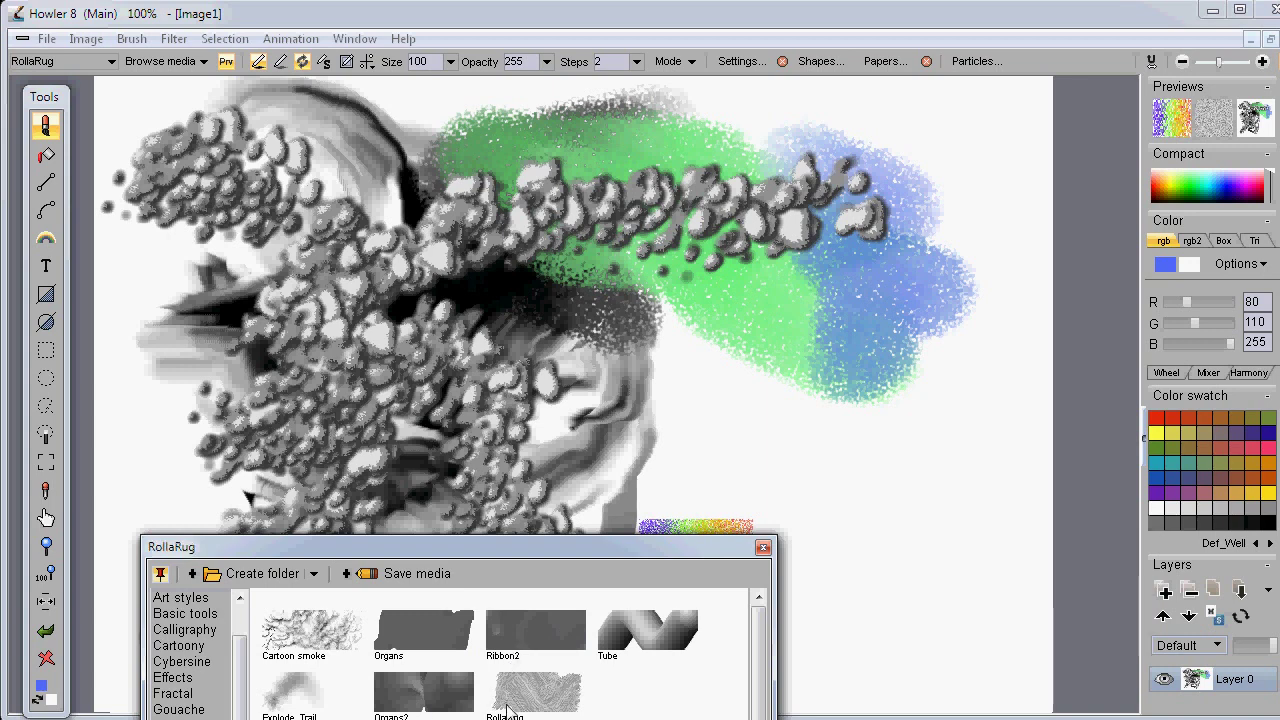
Load the Cybersign01 brush shape set and paint blue strokes below the pastel patches with its blue splash and concentric-circle shapes.
left_click(815, 62)
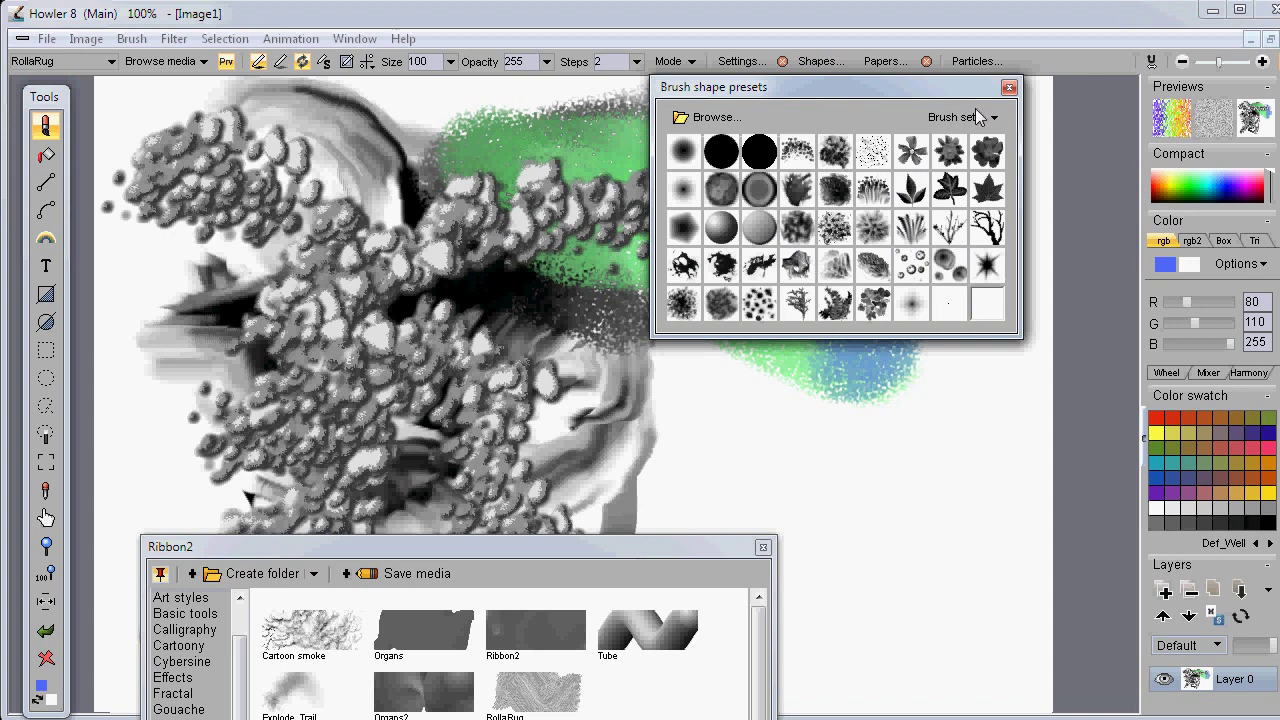
left_click(980, 117)
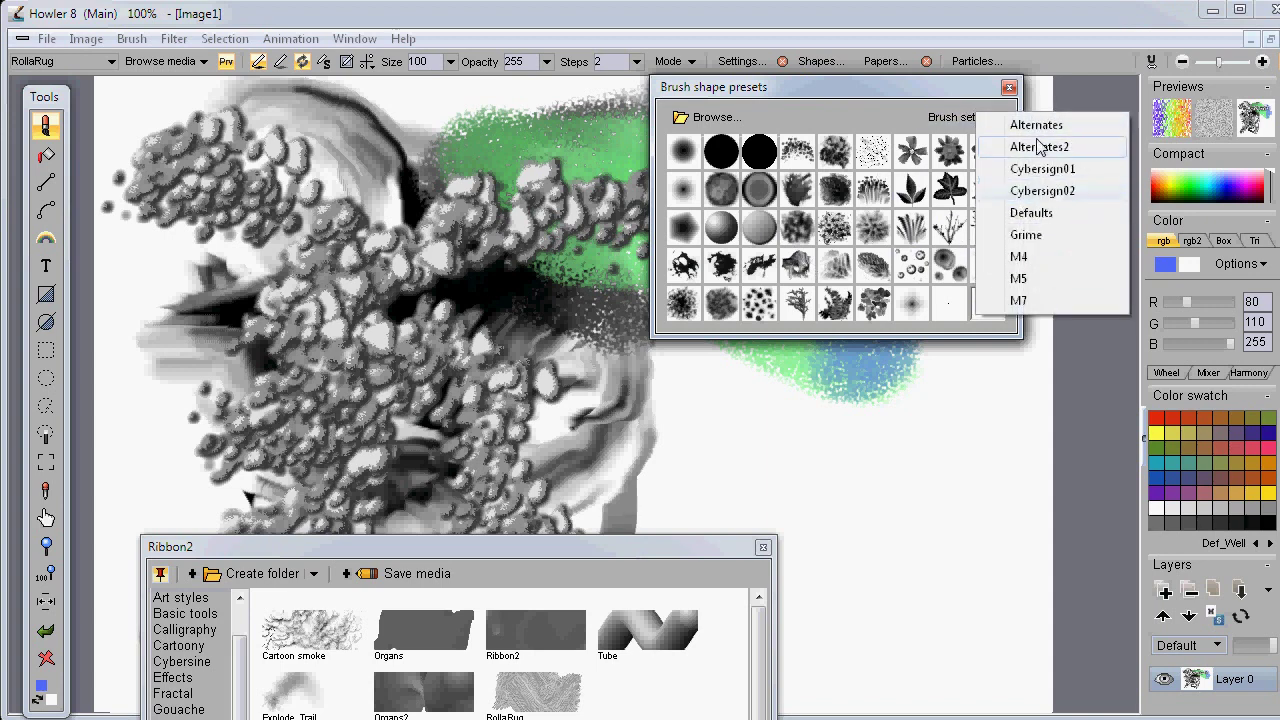
left_click(1040, 170)
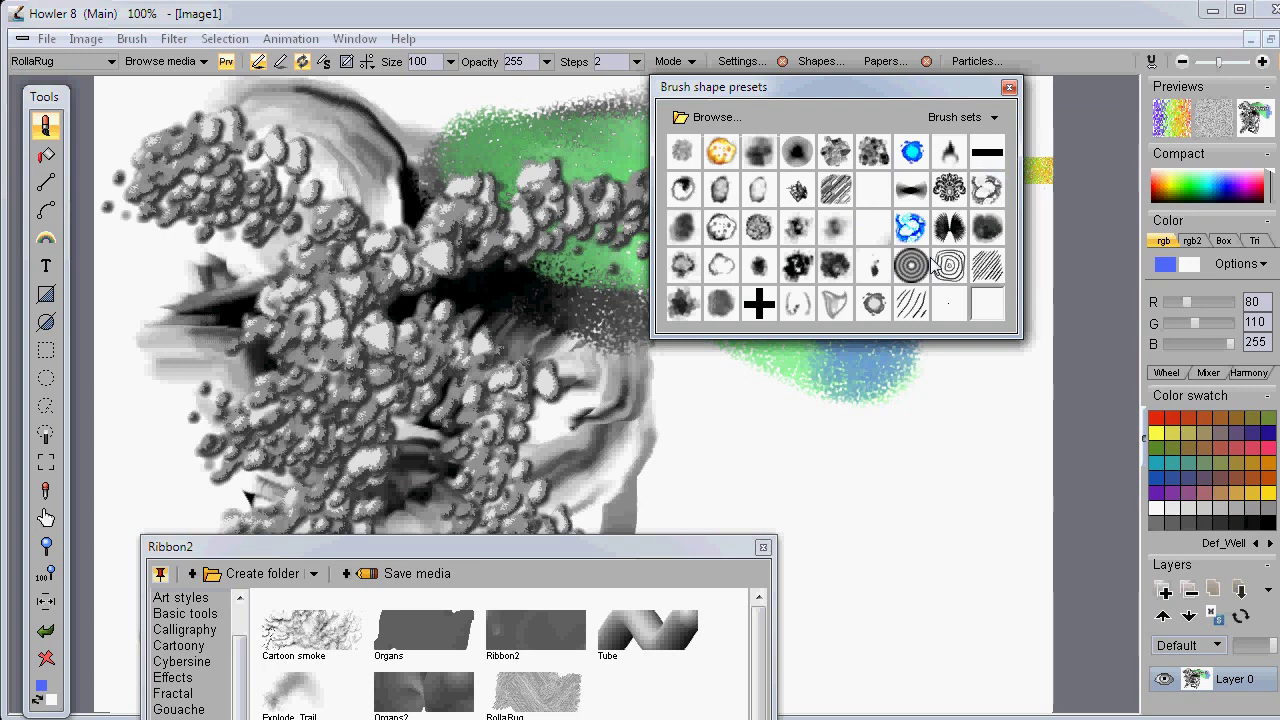
left_click(910, 230)
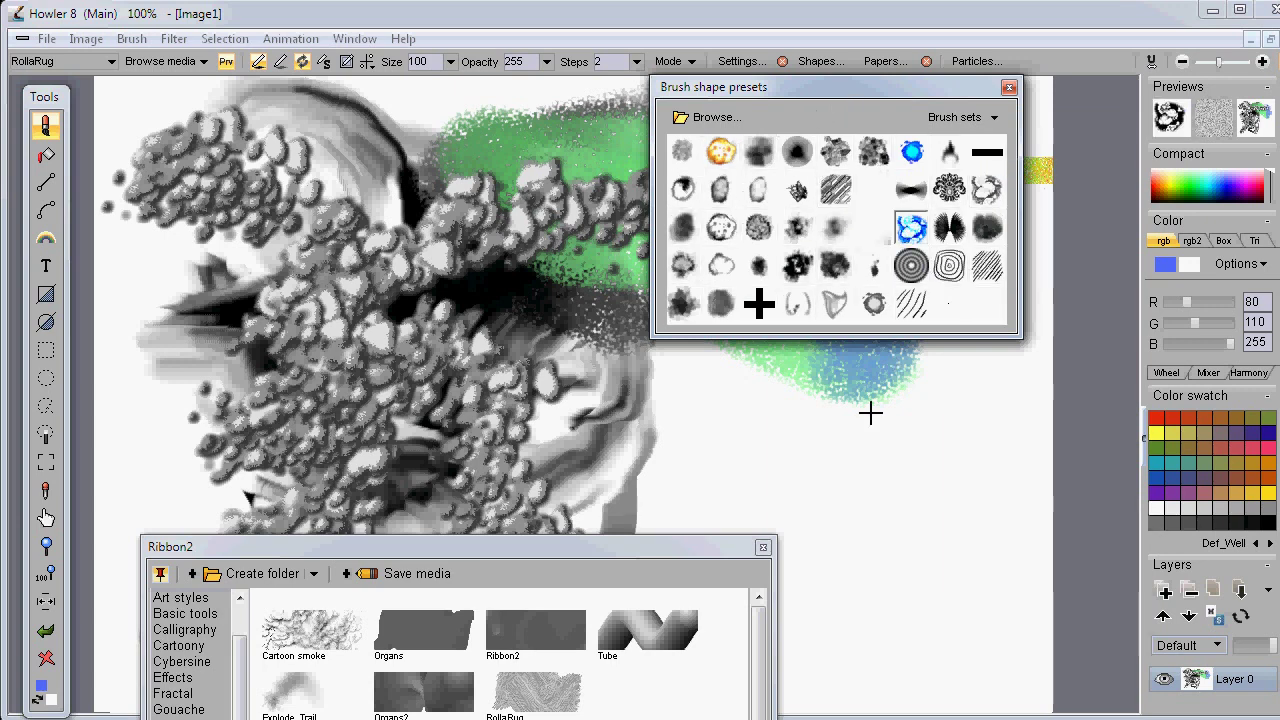
mouse_move(938, 482)
left_mouse_down()
mouse_move(757, 443)
mouse_move(770, 522)
left_mouse_up()
mouse_move(915, 560)
left_mouse_down()
mouse_move(940, 595)
mouse_move(968, 525)
left_mouse_up()
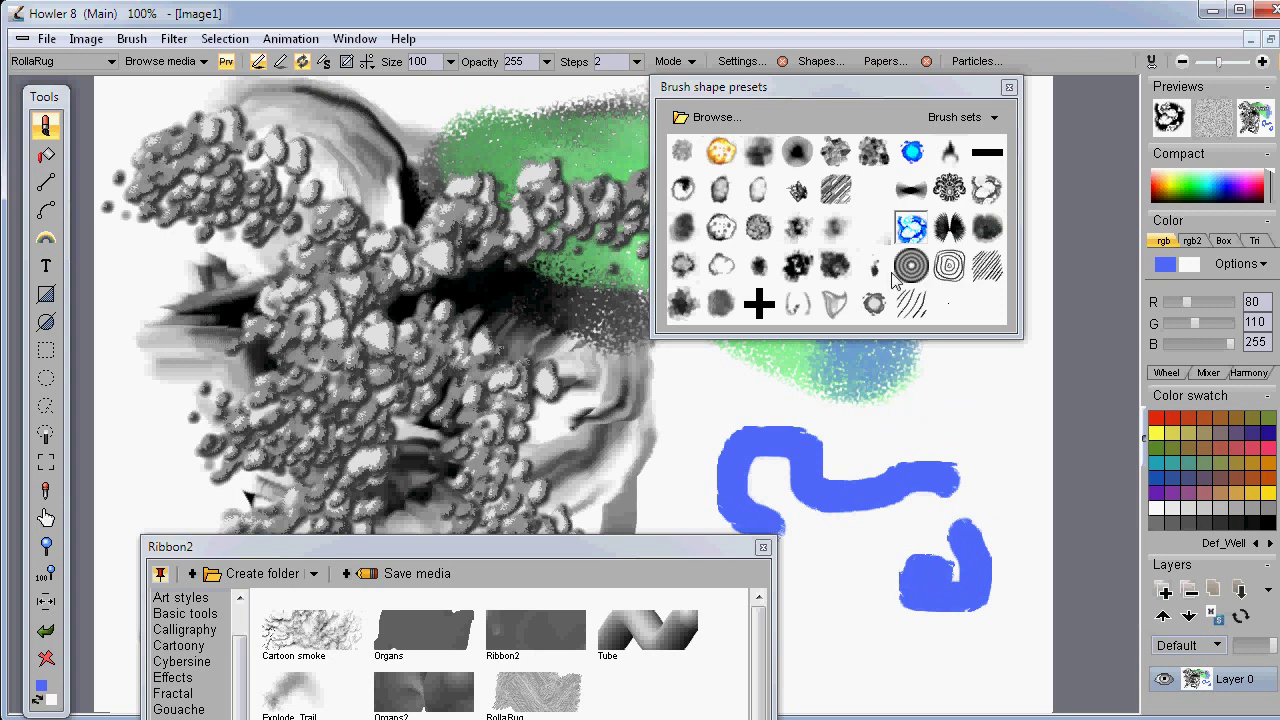
left_click(906, 274)
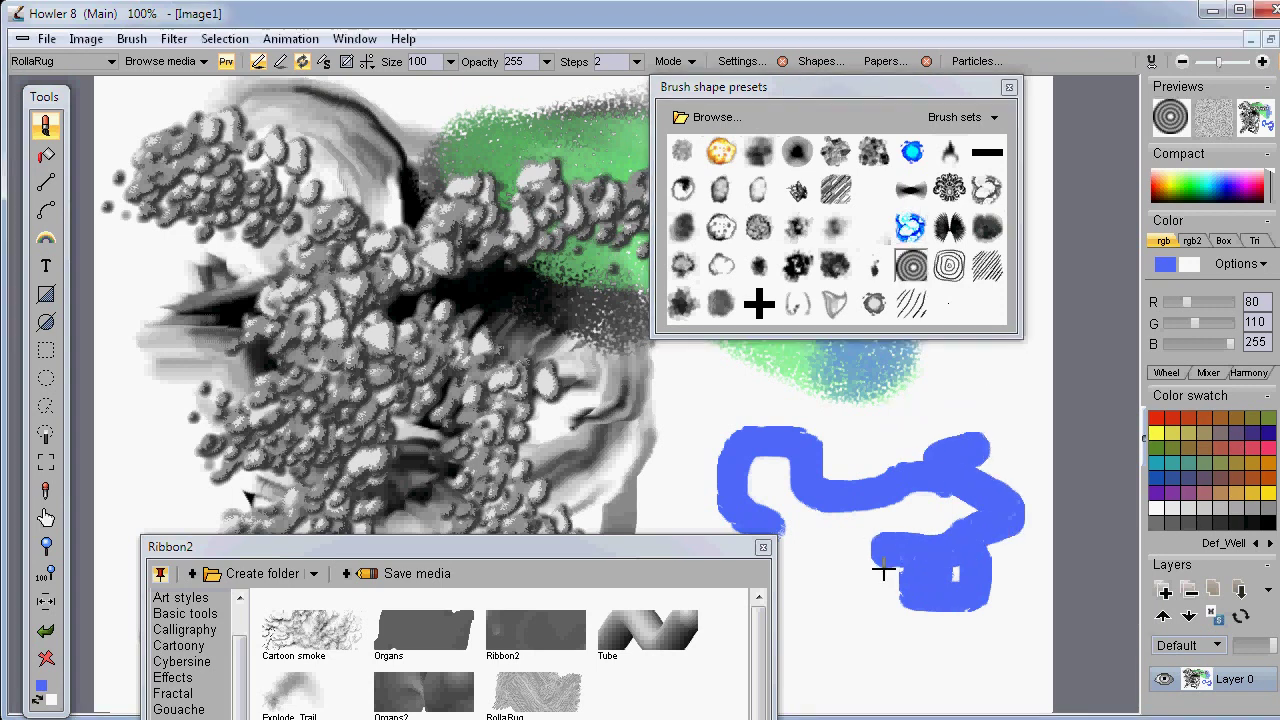
mouse_move(820, 93)
left_mouse_down()
mouse_move(925, 283)
mouse_move(907, 267)
left_mouse_up()
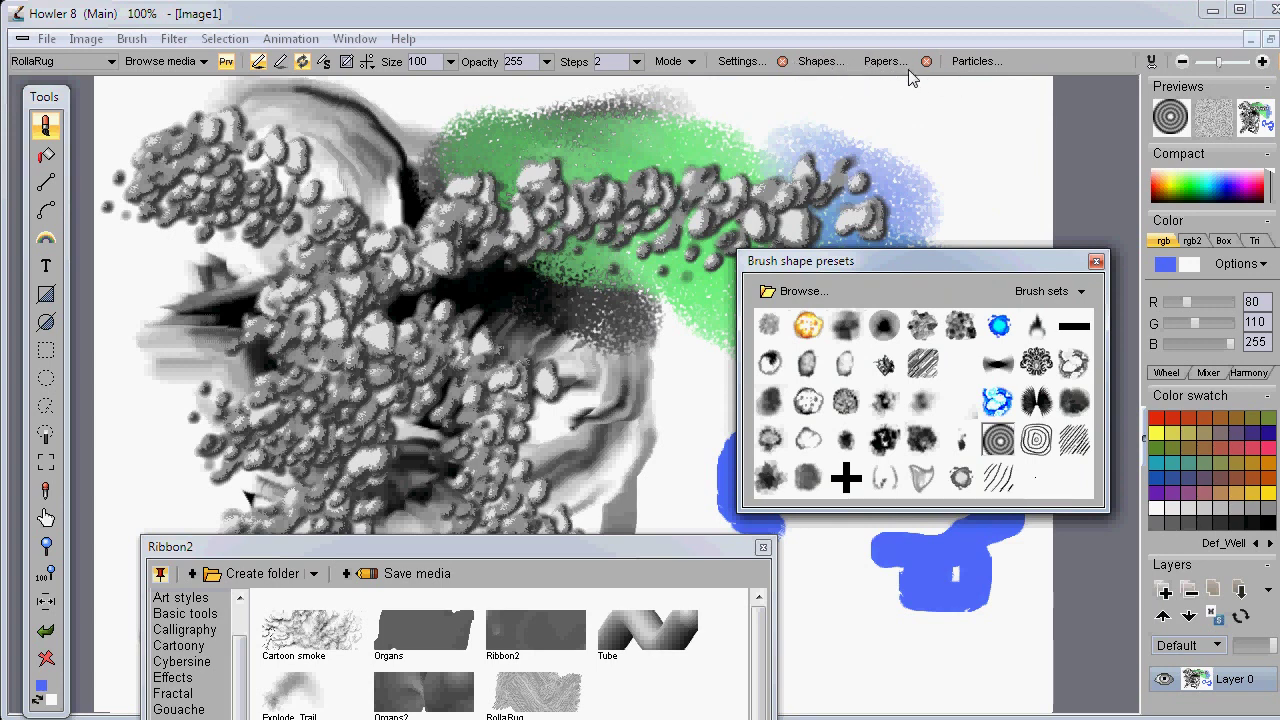
Open the brush settings and paint thick blue strokes over the artwork with the antialiased pen.
left_click(733, 66)
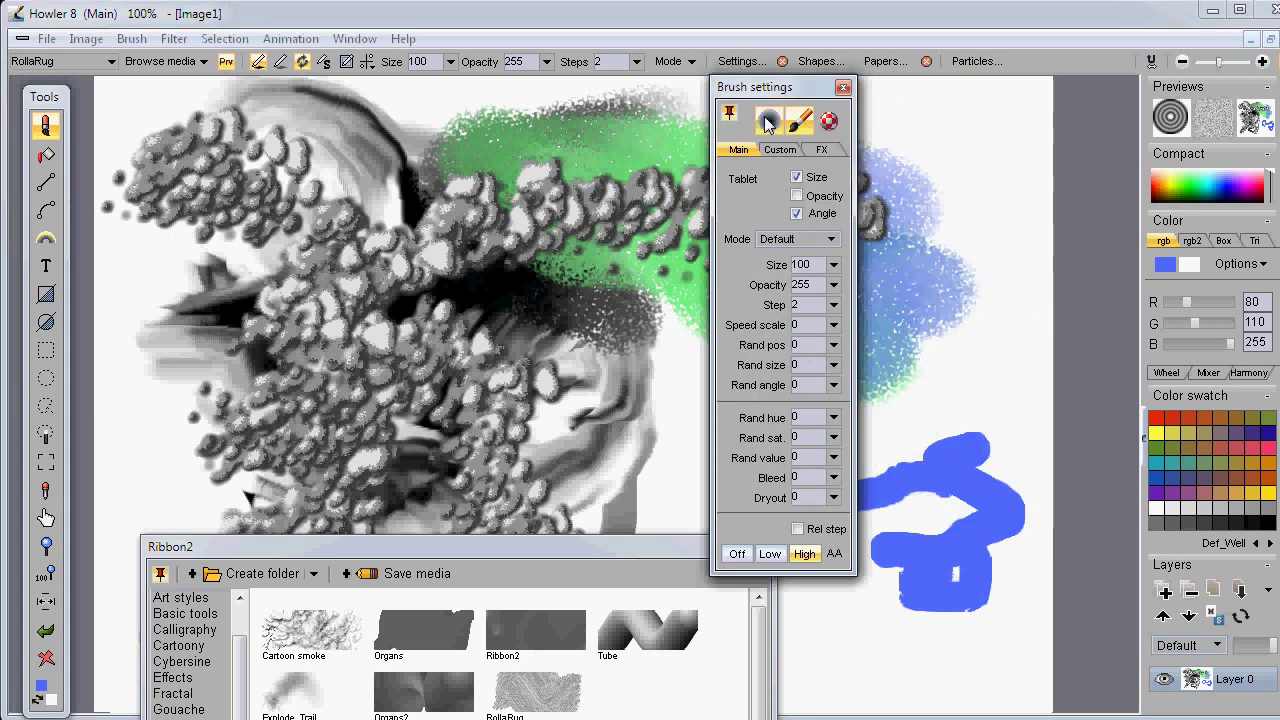
left_click(830, 121)
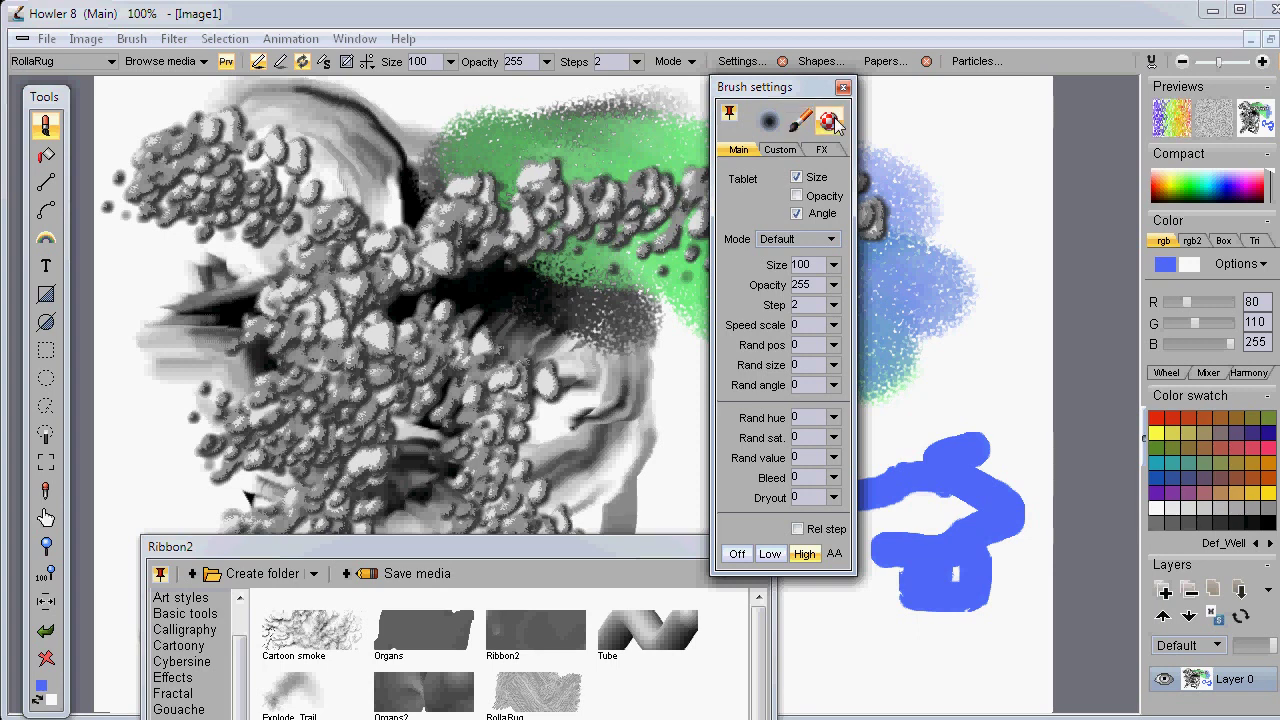
left_click(769, 121)
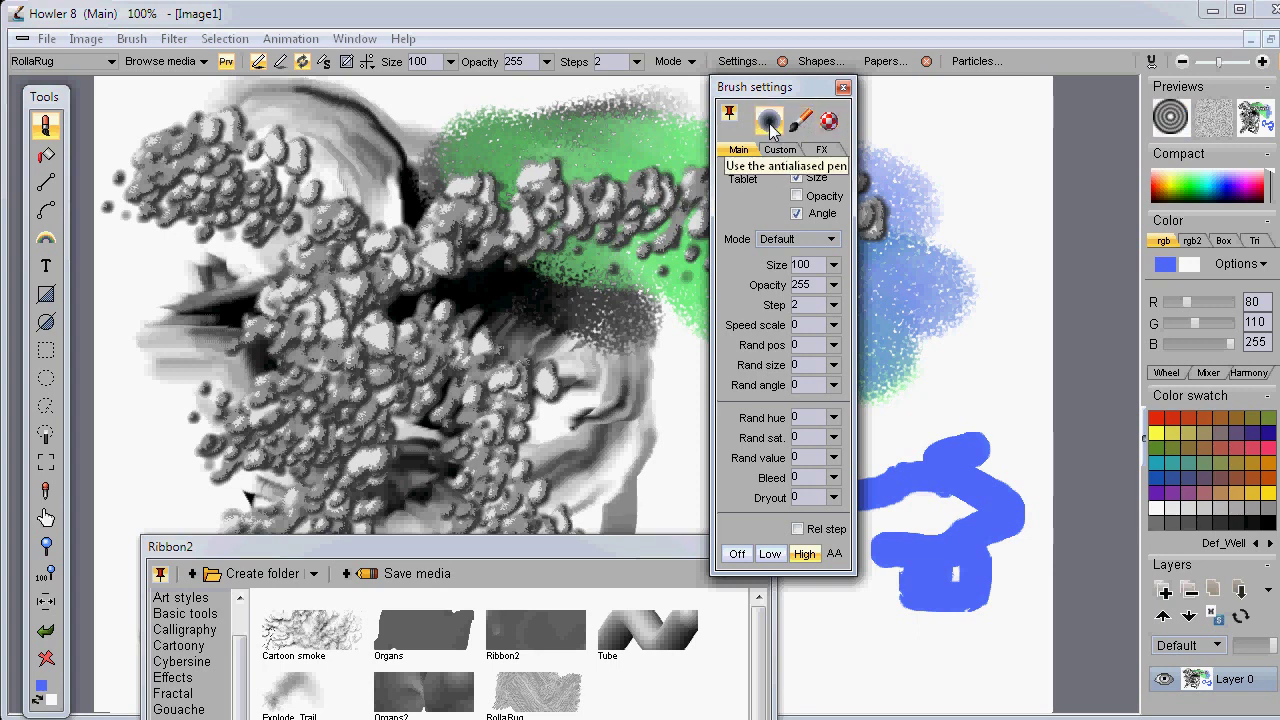
mouse_move(600, 105)
left_mouse_down()
mouse_move(400, 440)
mouse_move(620, 390)
left_mouse_up()
mouse_move(930, 220)
left_mouse_down()
mouse_move(905, 440)
mouse_move(1000, 680)
mouse_move(560, 230)
mouse_move(500, 410)
left_mouse_up()
mouse_move(608, 242)
left_mouse_down()
mouse_move(290, 240)
mouse_move(460, 320)
left_mouse_up()
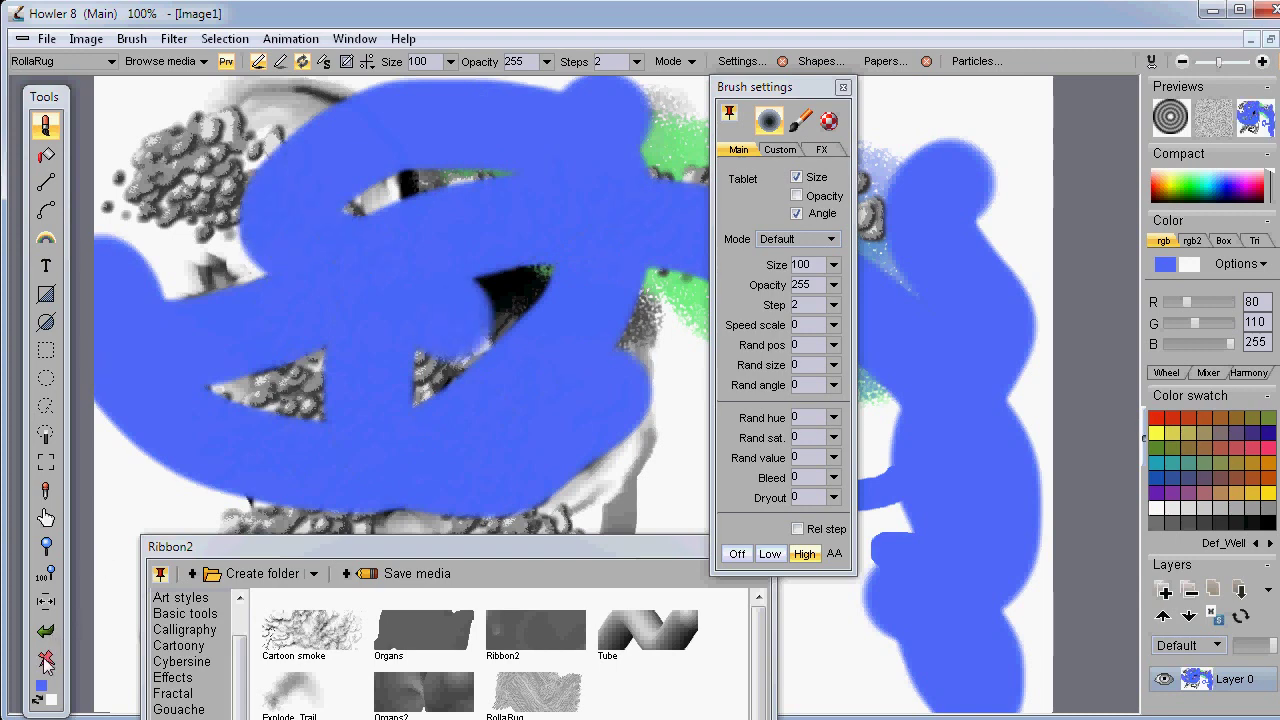
Clear the canvas and paint one thick, winding blue stroke with the antialiased pen.
left_click(46, 660)
mouse_move(228, 308)
left_mouse_down()
mouse_move(260, 203)
mouse_move(466, 466)
mouse_move(488, 442)
left_mouse_up()
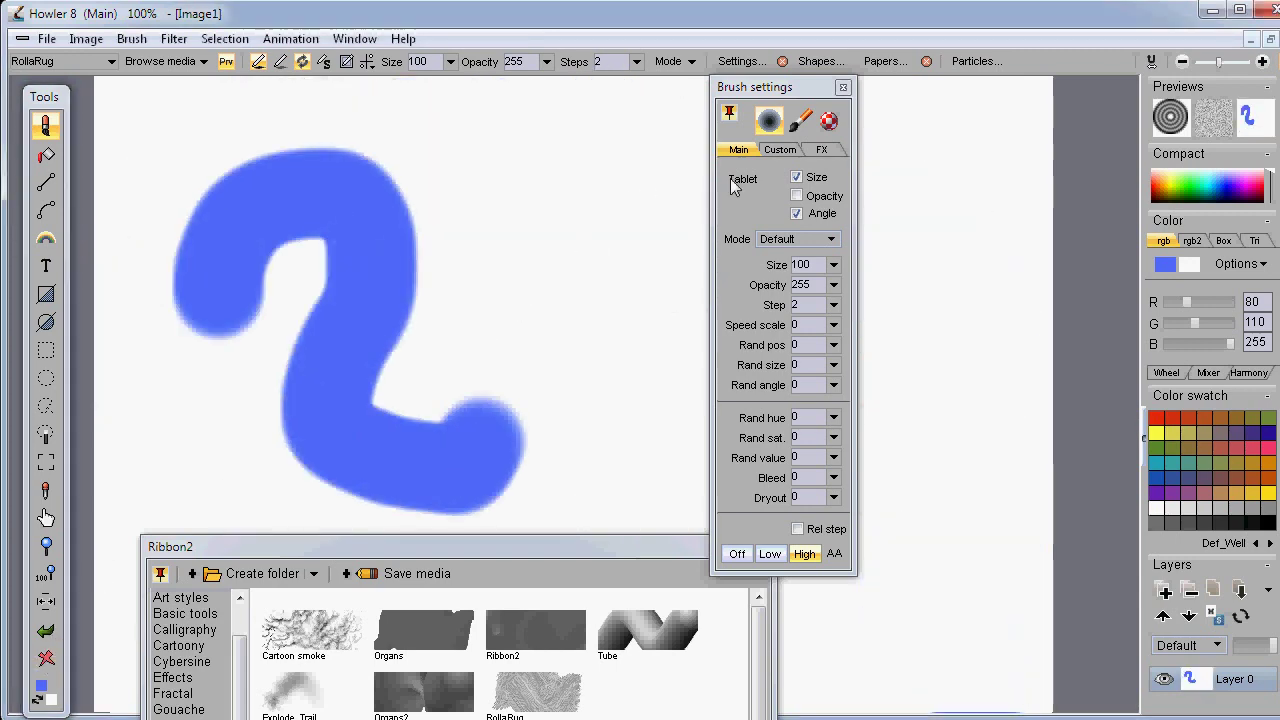
Switch the brush settings from the antialiased pen to the shaped brush and choose the lattice shape from the Alternates2 set.
left_click(804, 123)
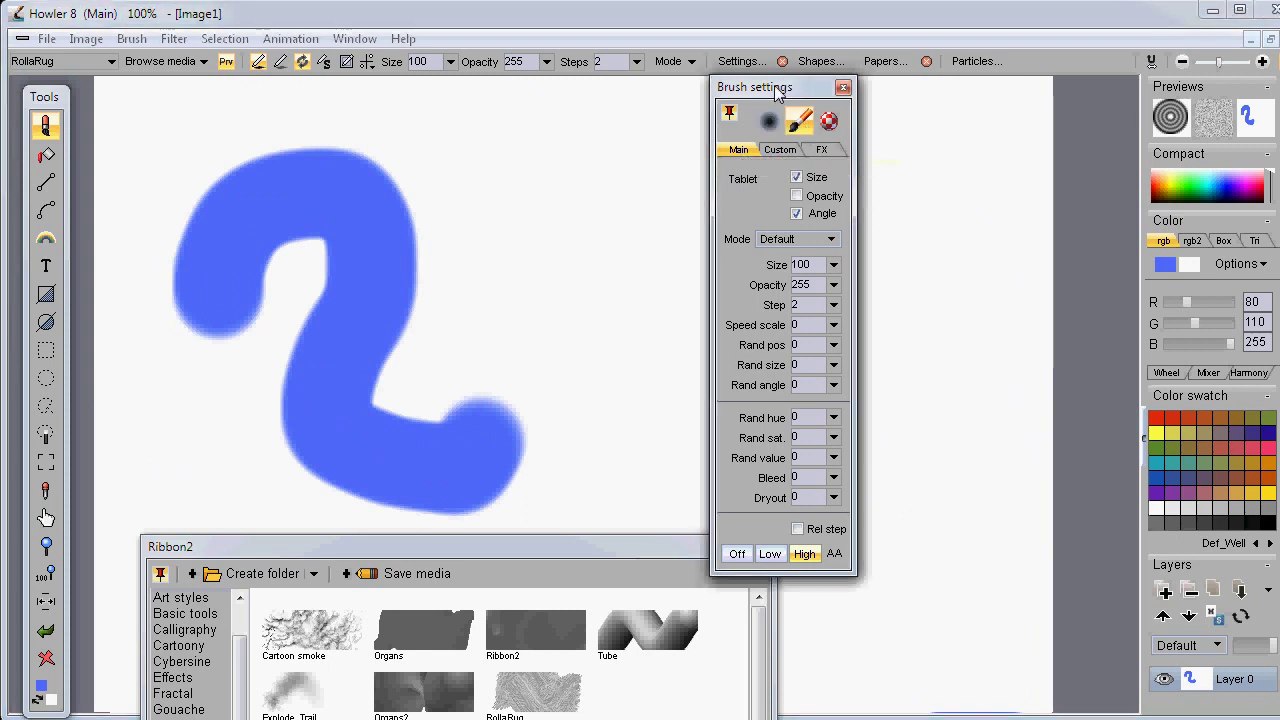
left_click_drag(777, 92, 1012, 190)
left_click(819, 61)
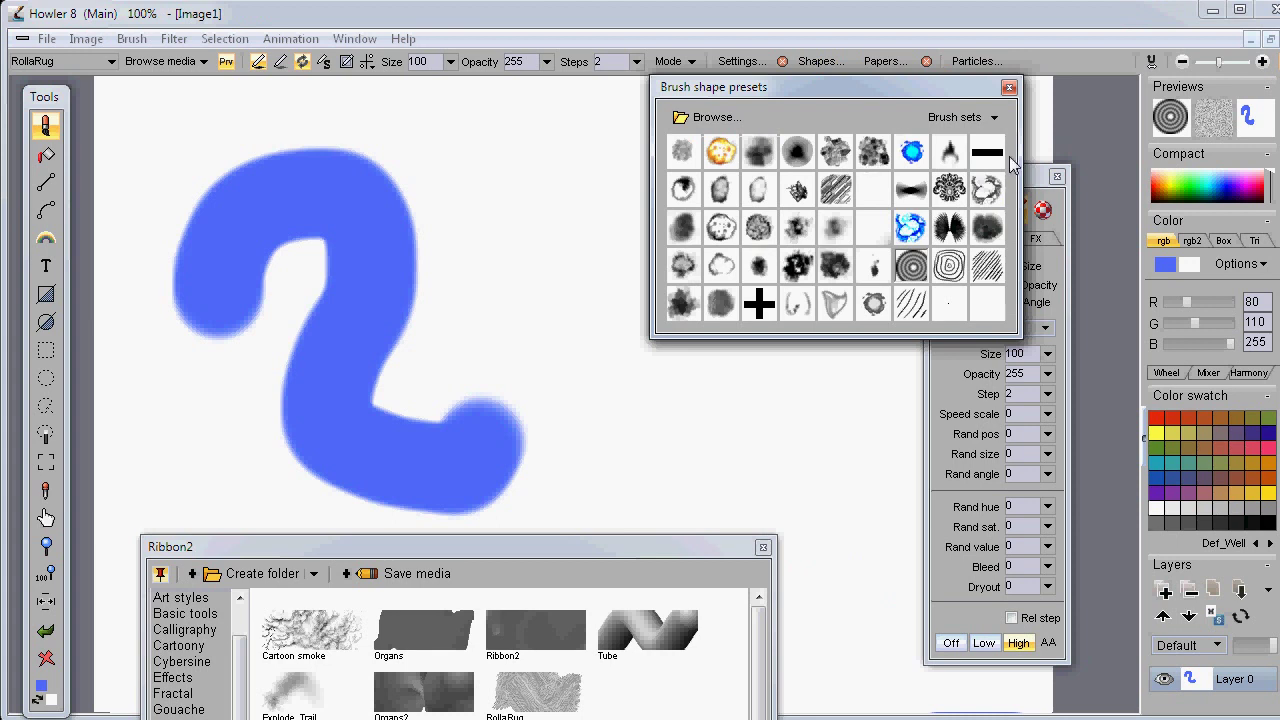
left_click(995, 120)
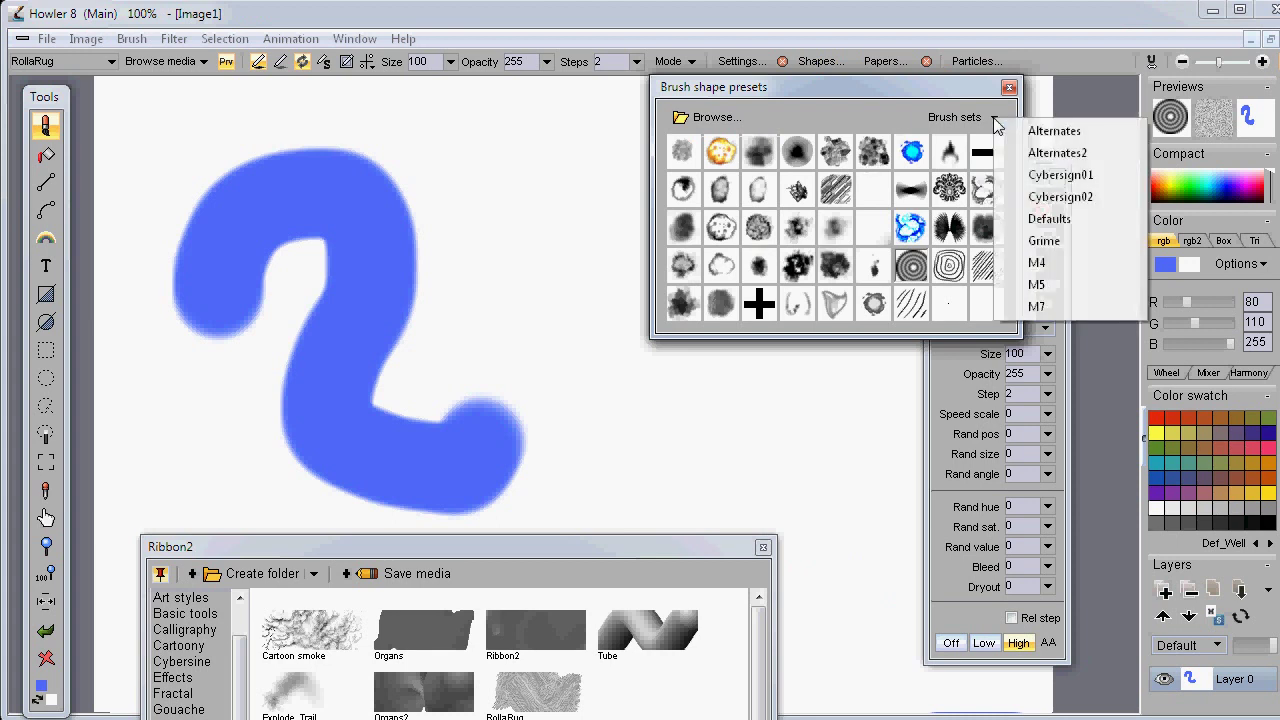
left_click(1061, 175)
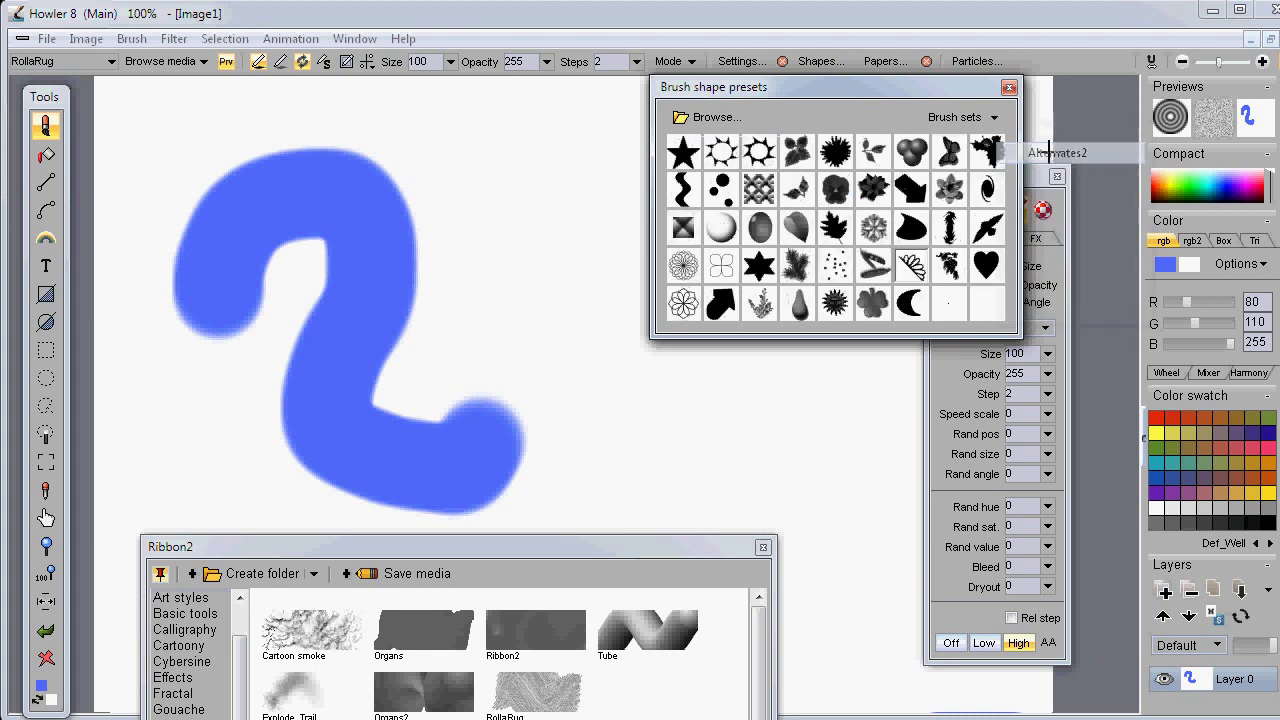
left_click(758, 189)
Stamp several lattice marks beside the thick blue stroke, paint a wavy line with the same shape, and close the shape presets.
left_click(465, 187)
left_click(519, 261)
left_click(454, 311)
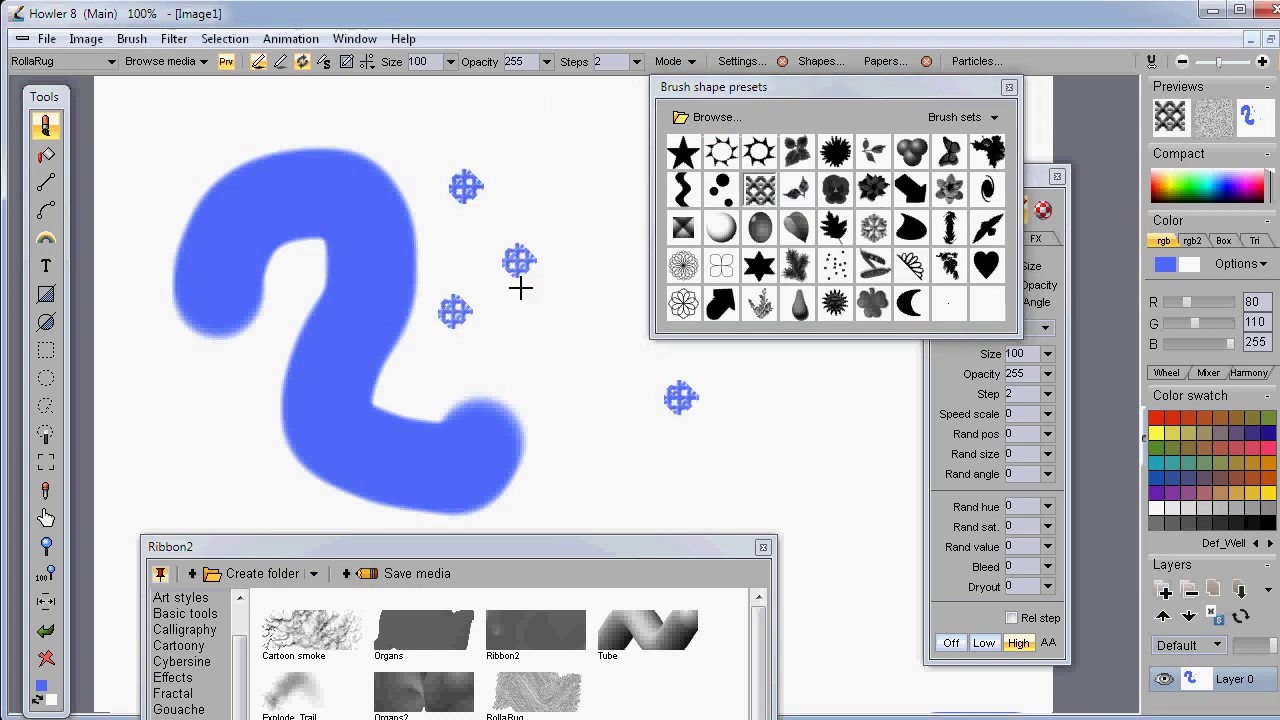
mouse_move(600, 138)
left_mouse_down()
mouse_move(611, 451)
mouse_move(640, 460)
left_mouse_up()
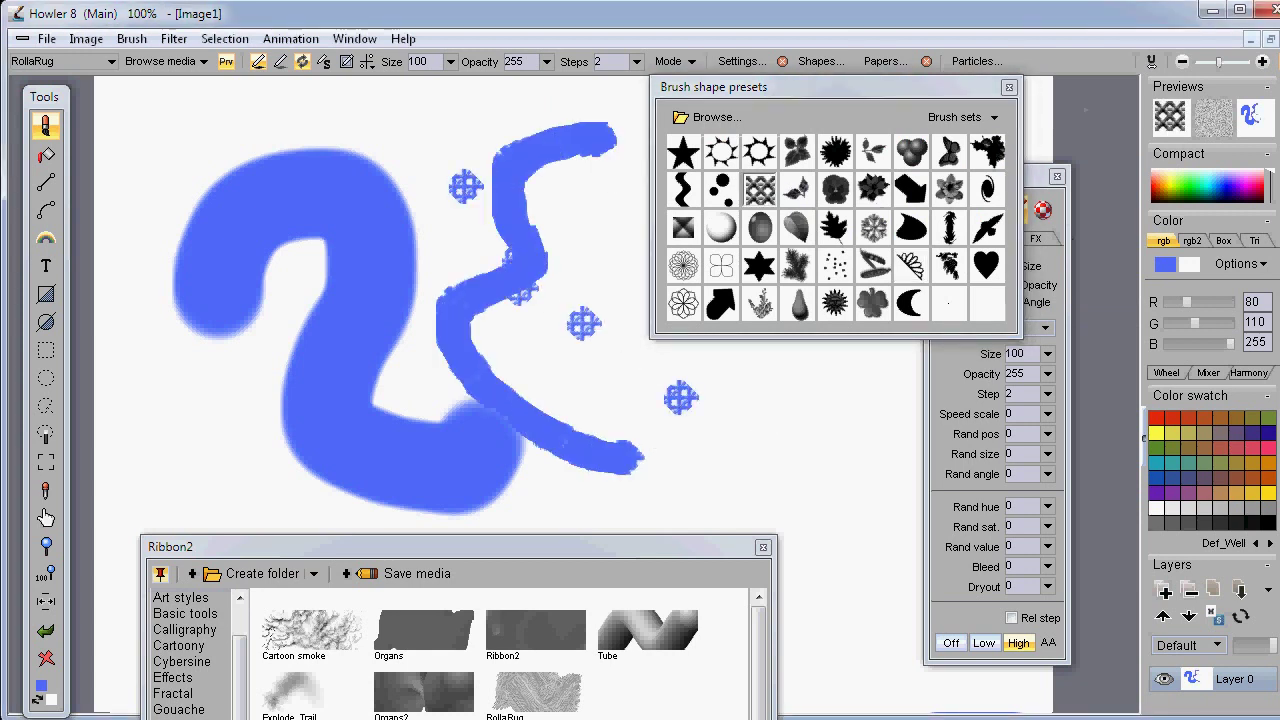
left_click(1009, 87)
Switch to the current custom brush and paint a broad rainbow trail and separate rainbow bars among the blue strokes.
left_click_drag(1019, 185, 1021, 115)
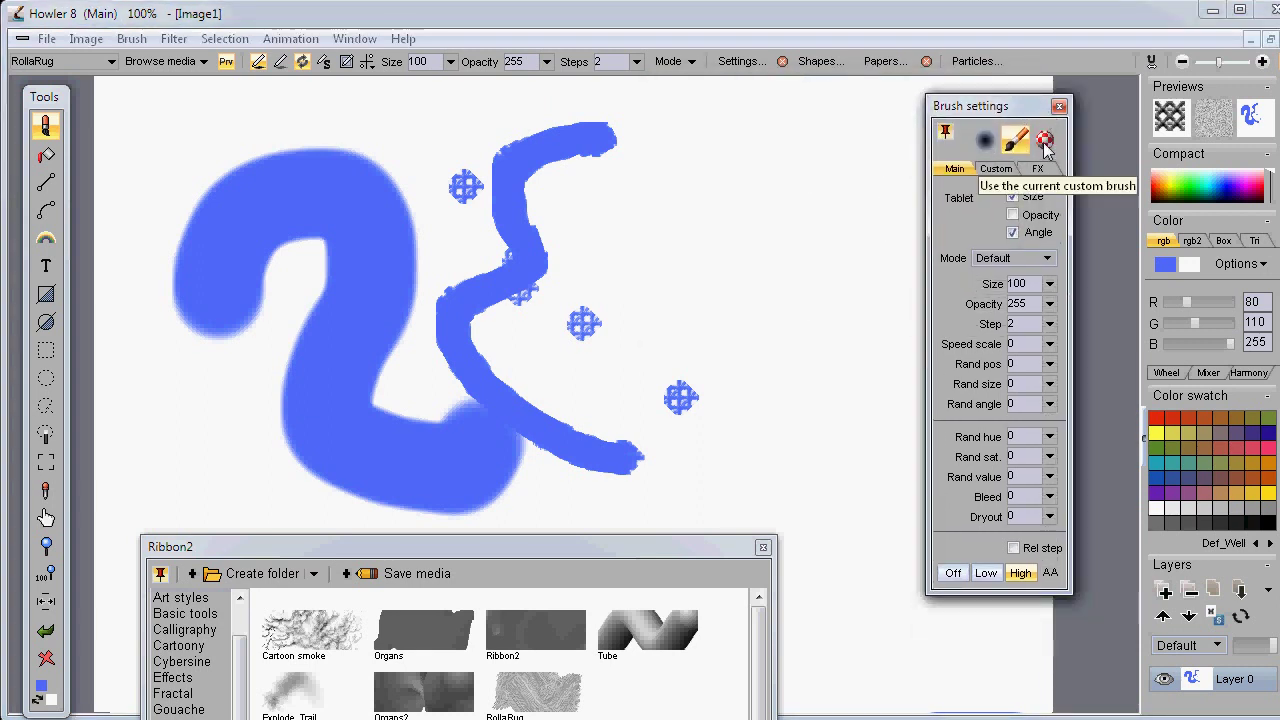
left_click(1045, 141)
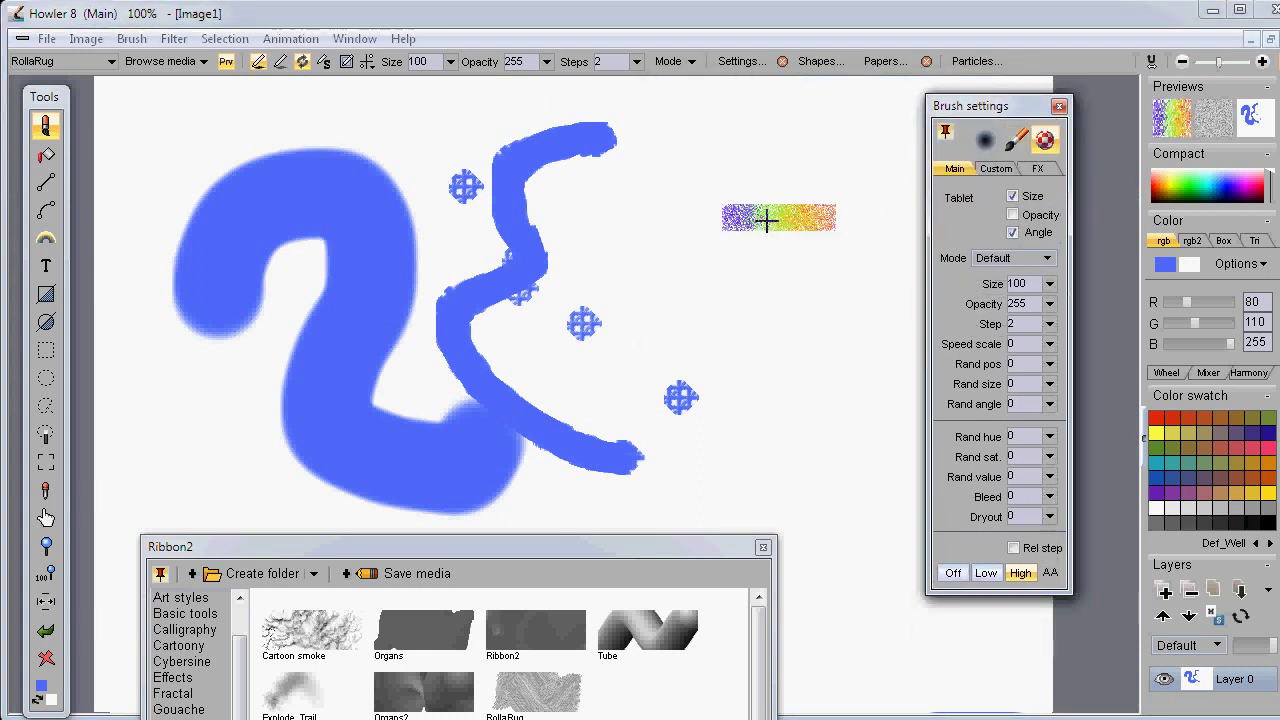
mouse_move(686, 182)
left_mouse_down()
mouse_move(780, 437)
mouse_move(600, 450)
left_mouse_up()
mouse_move(470, 128)
left_mouse_down()
mouse_move(428, 163)
mouse_move(284, 181)
left_mouse_up()
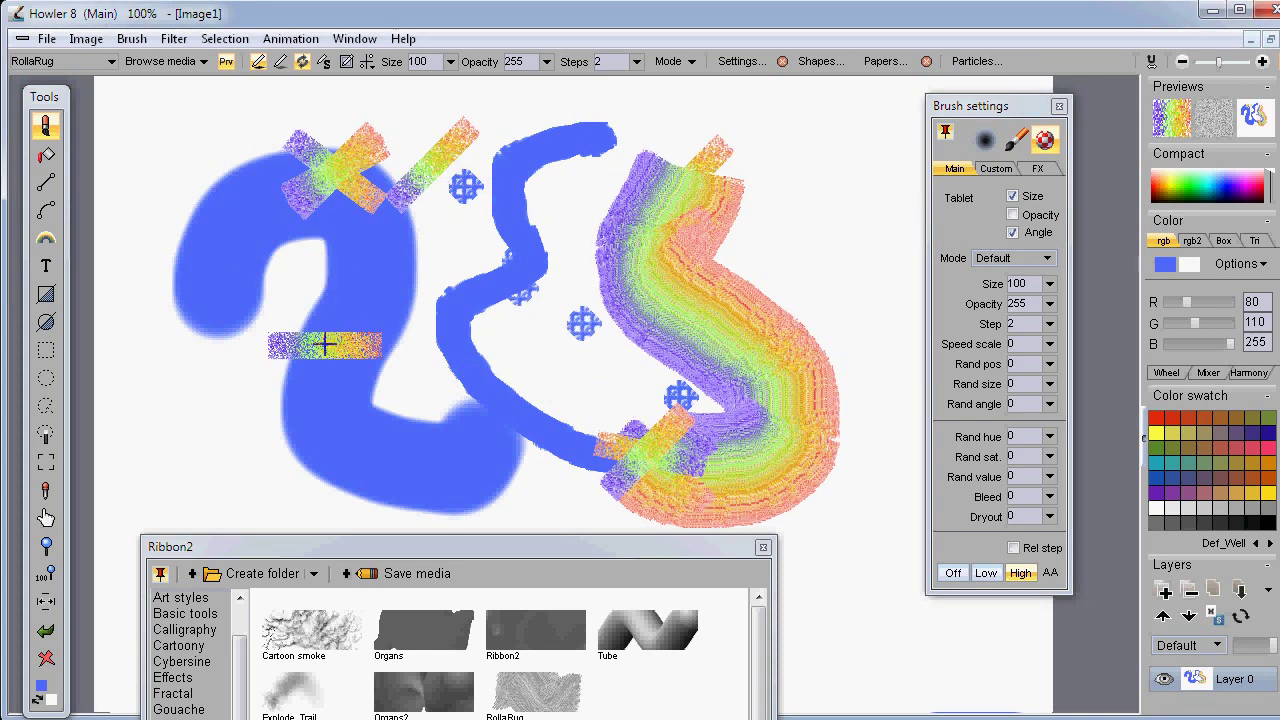
left_click_drag(290, 374, 366, 306)
left_click_drag(472, 348, 575, 348)
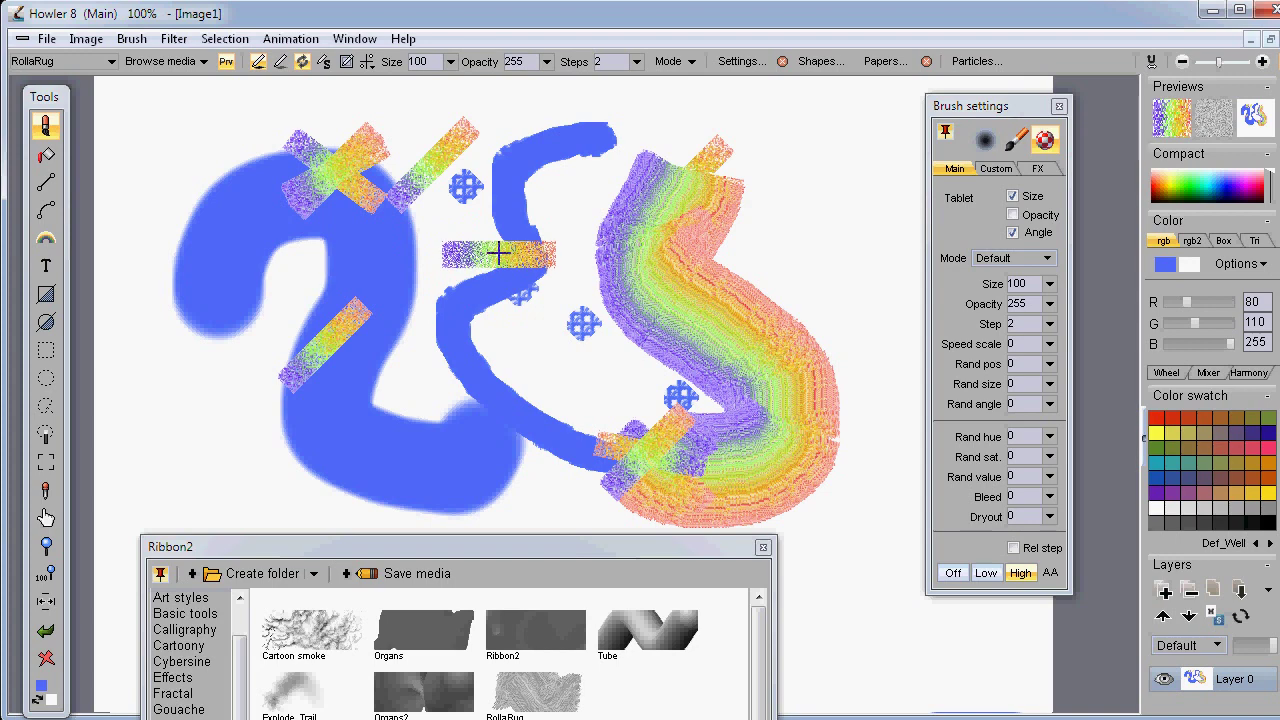
Capture a rectangular area of the painted strokes as a custom brush and cover the whole canvas with it.
left_click(45, 463)
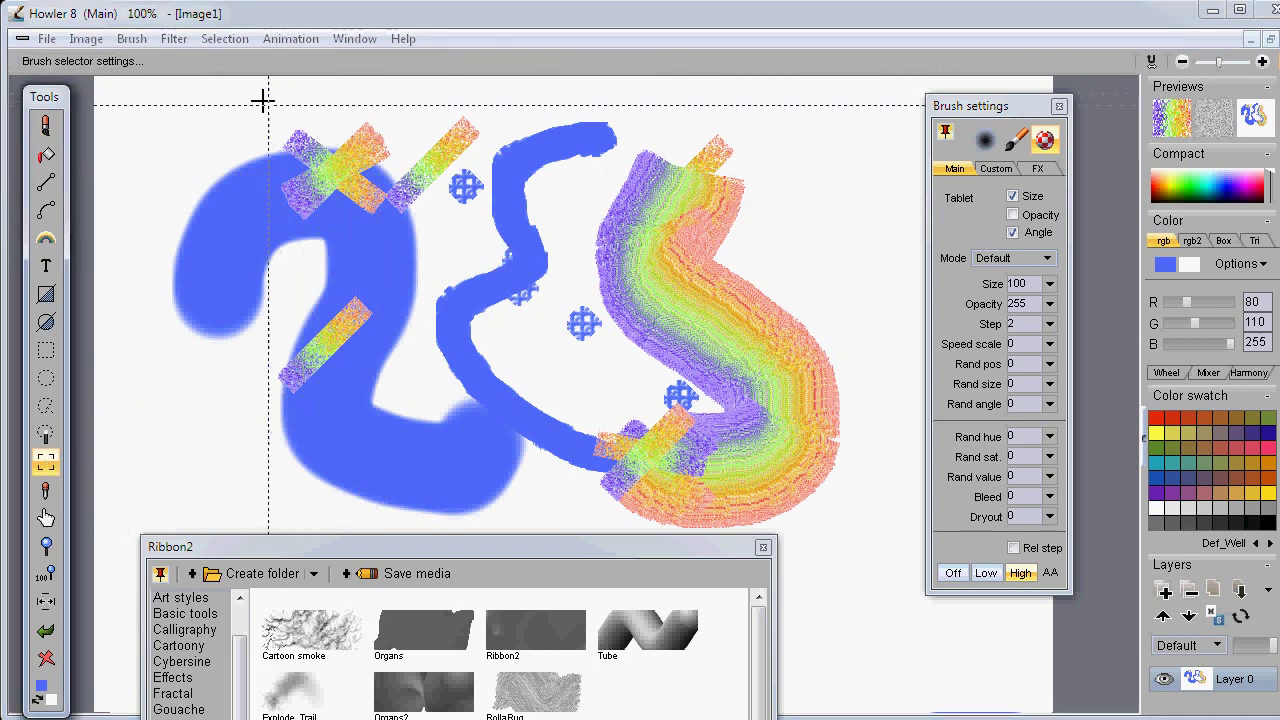
left_click_drag(775, 407, 774, 410)
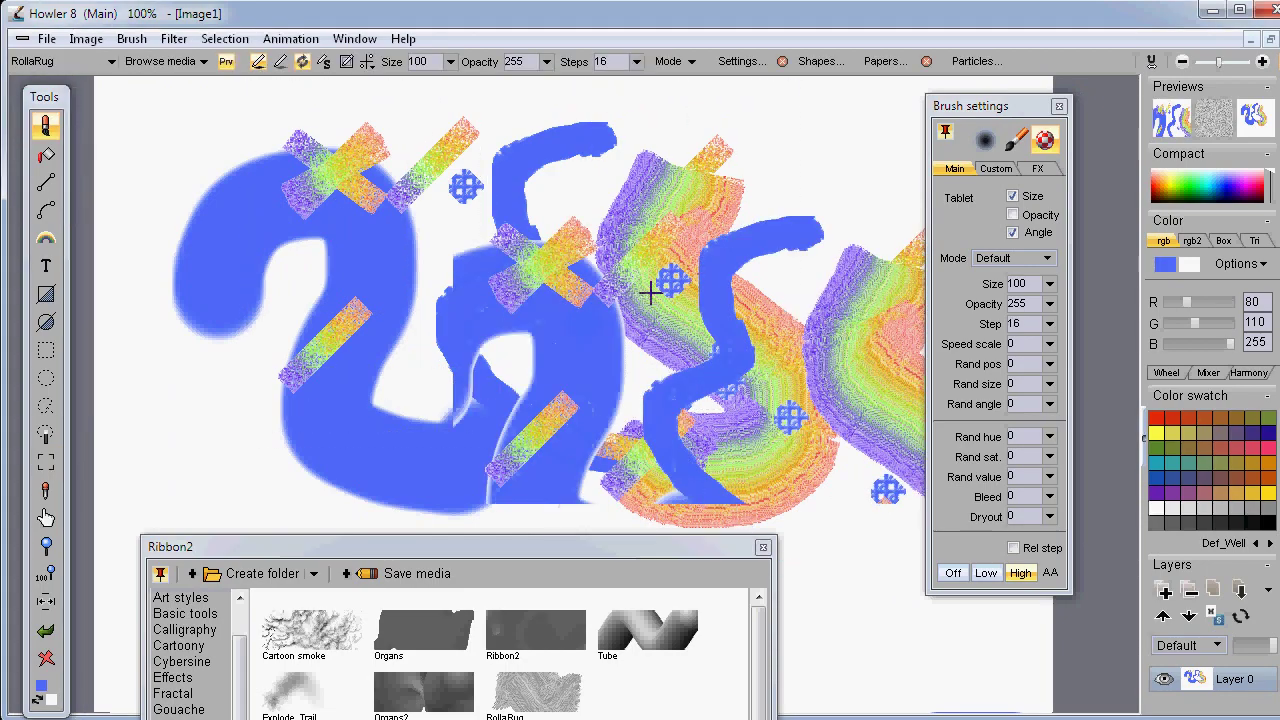
mouse_move(500, 222)
left_mouse_down()
mouse_move(355, 260)
mouse_move(600, 250)
mouse_move(500, 300)
mouse_move(450, 250)
mouse_move(653, 208)
mouse_move(800, 300)
mouse_move(750, 480)
mouse_move(600, 300)
mouse_move(725, 245)
mouse_move(570, 460)
mouse_move(849, 371)
mouse_move(860, 478)
mouse_move(582, 346)
mouse_move(450, 300)
mouse_move(660, 280)
mouse_move(610, 400)
mouse_move(519, 415)
mouse_move(690, 440)
mouse_move(760, 480)
mouse_move(509, 277)
mouse_move(506, 255)
mouse_move(920, 215)
left_mouse_up()
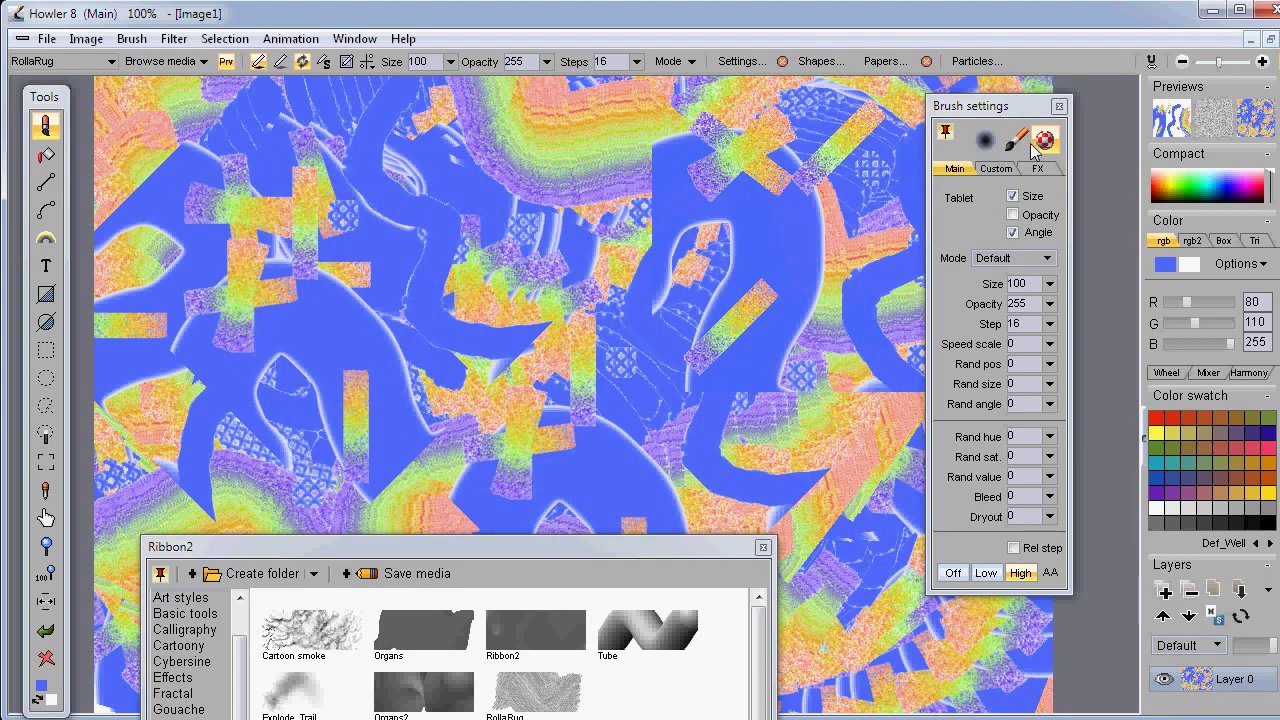
mouse_move(650, 290)
left_mouse_down()
mouse_move(480, 345)
mouse_move(400, 268)
mouse_move(449, 370)
mouse_move(407, 260)
mouse_move(420, 300)
mouse_move(380, 320)
mouse_move(390, 285)
mouse_move(360, 278)
mouse_move(560, 330)
mouse_move(480, 300)
mouse_move(396, 406)
left_mouse_up()
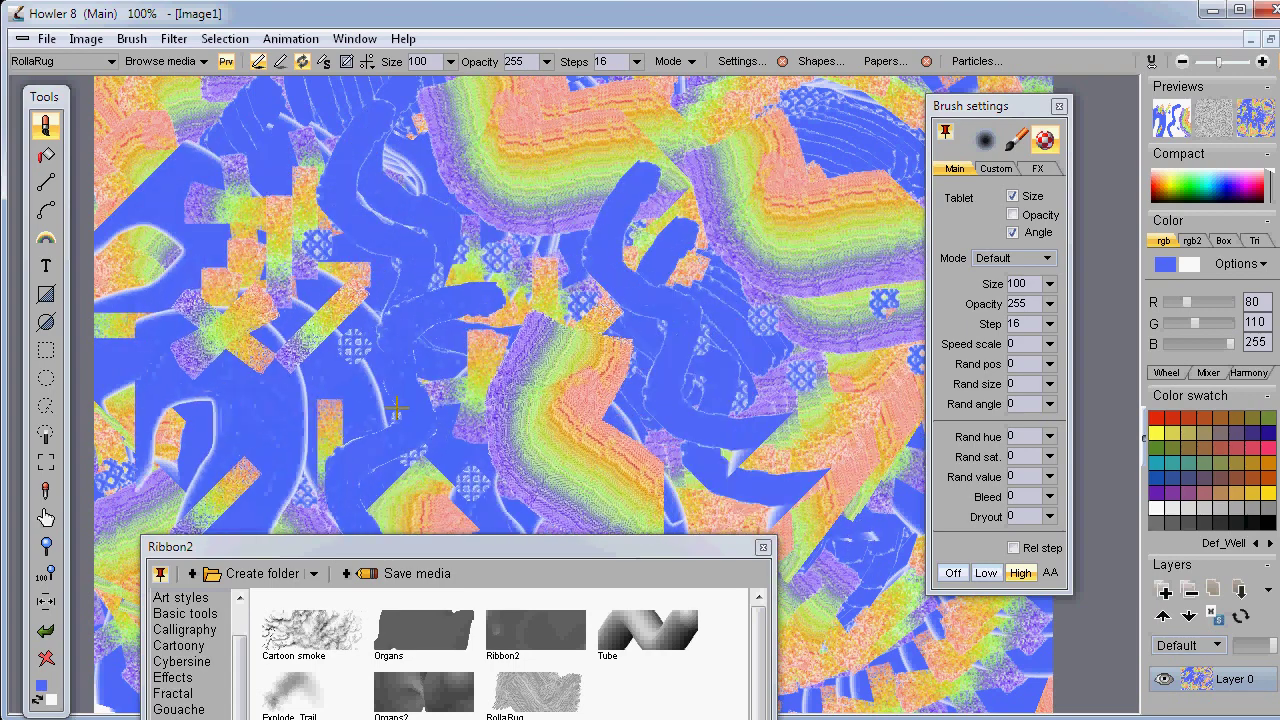
Clear the canvas and paint a long, wavy grey tube across it with the Tube preset.
left_click(46, 660)
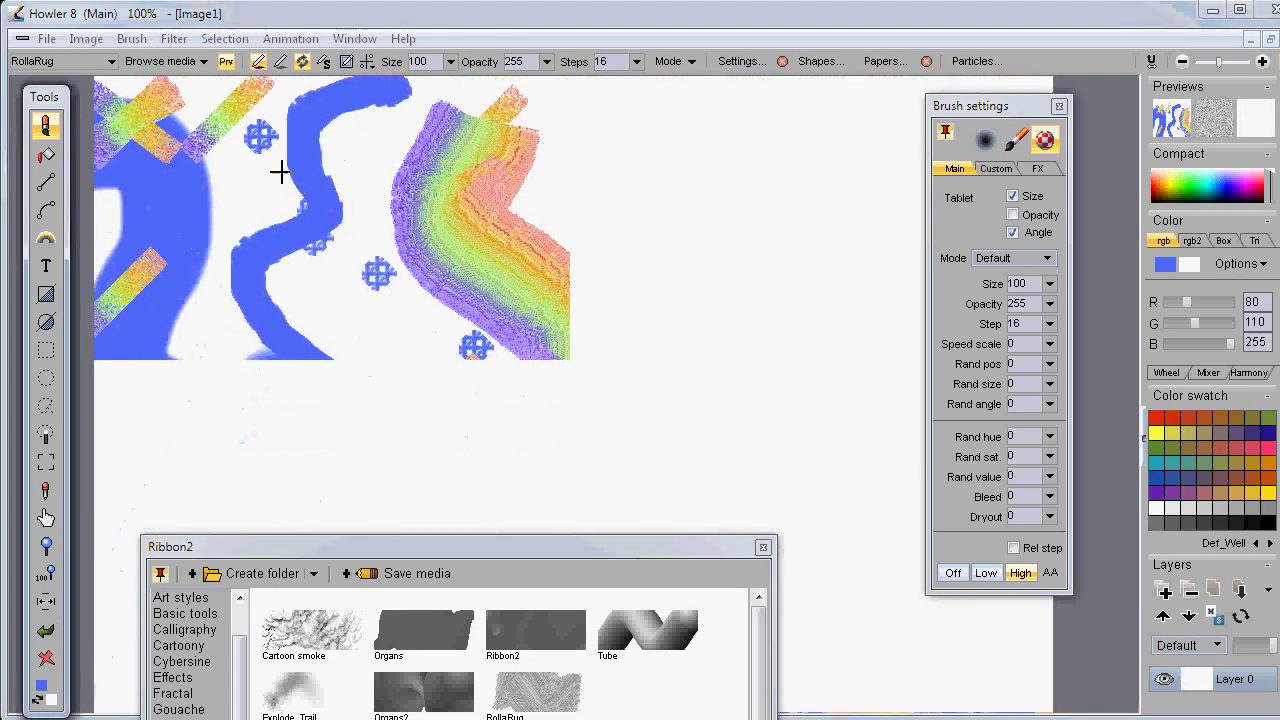
left_click(640, 632)
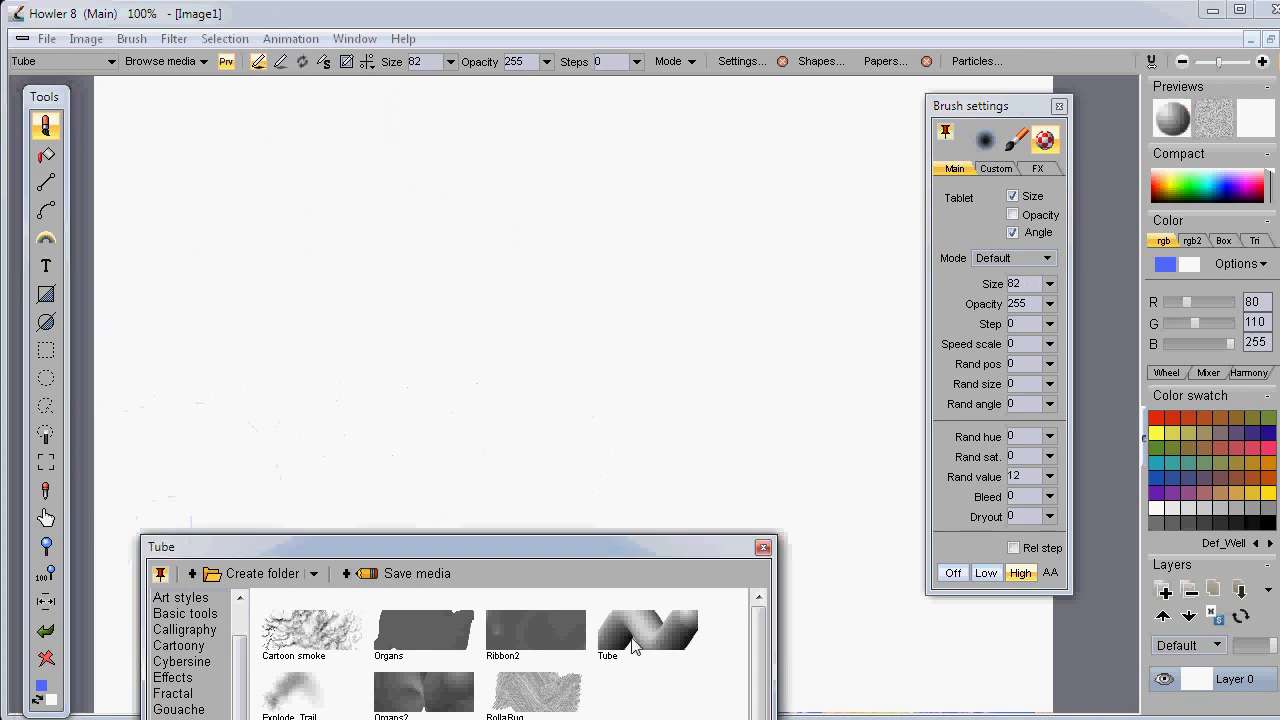
mouse_move(185, 420)
left_mouse_down()
mouse_move(343, 257)
mouse_move(718, 235)
left_mouse_up()
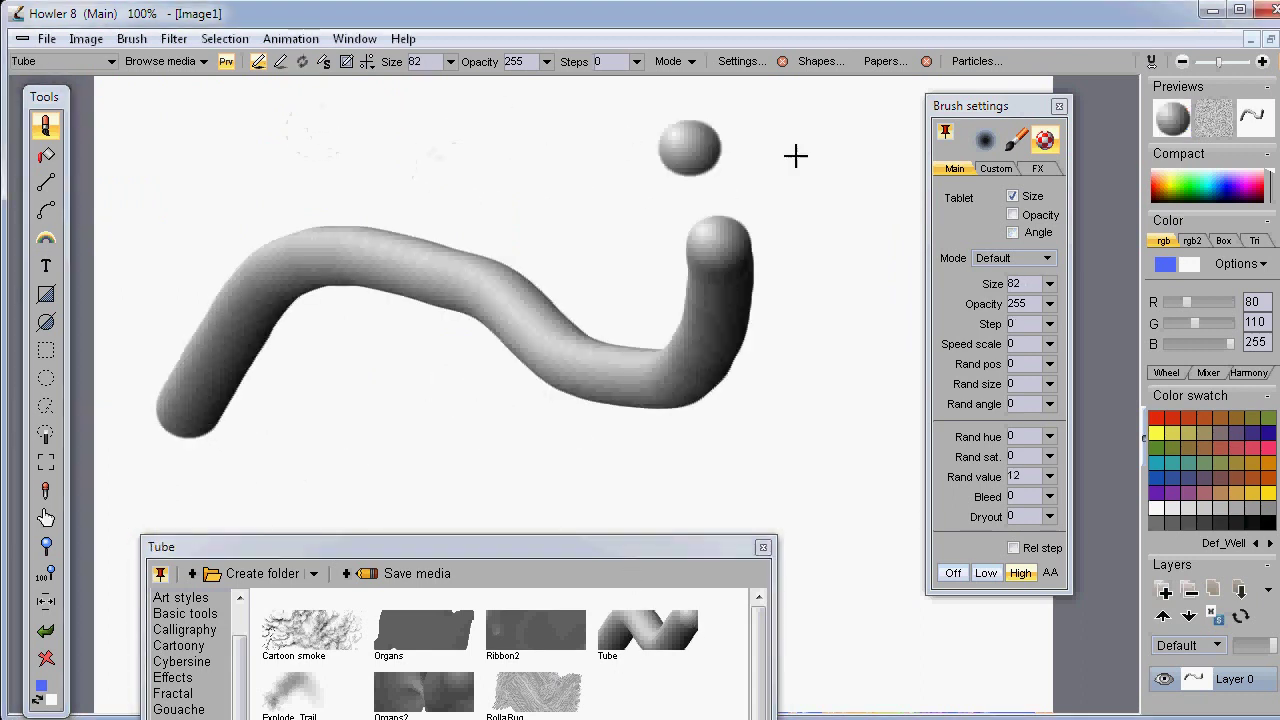
Toggle the brush preview off and on to compare the pointer over the canvas, leaving the preview on.
left_click(226, 63)
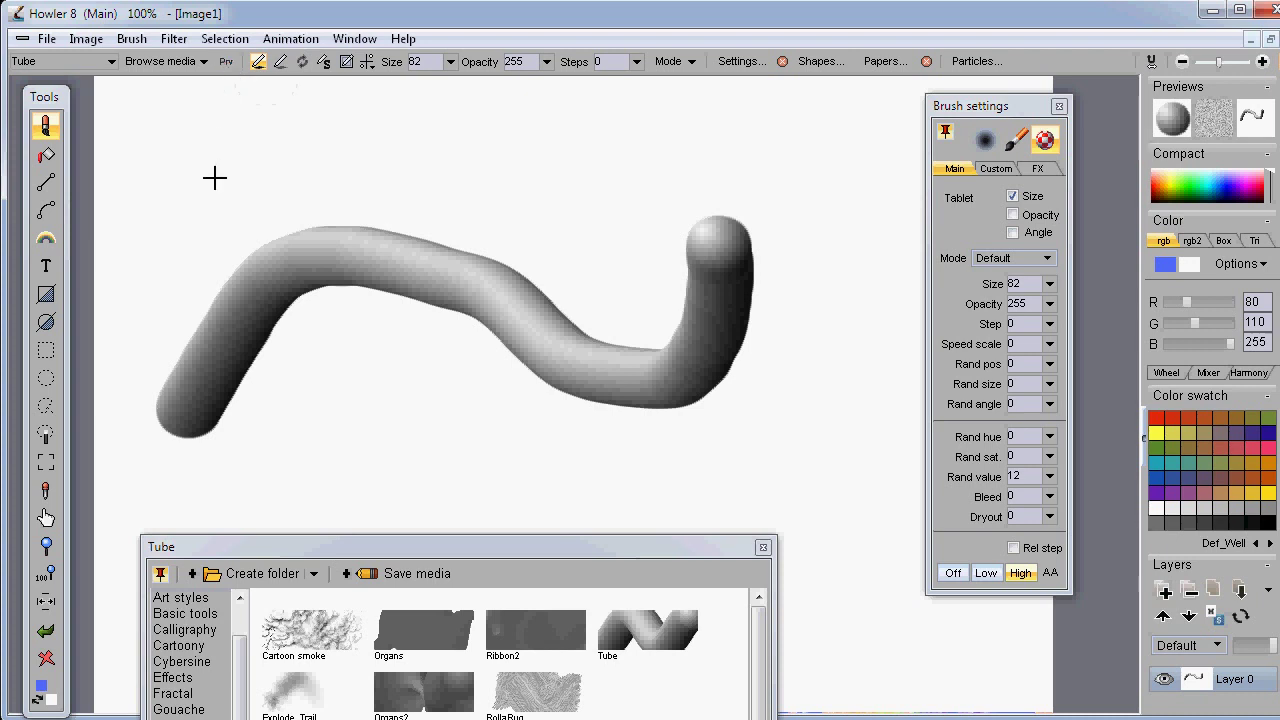
left_click(226, 63)
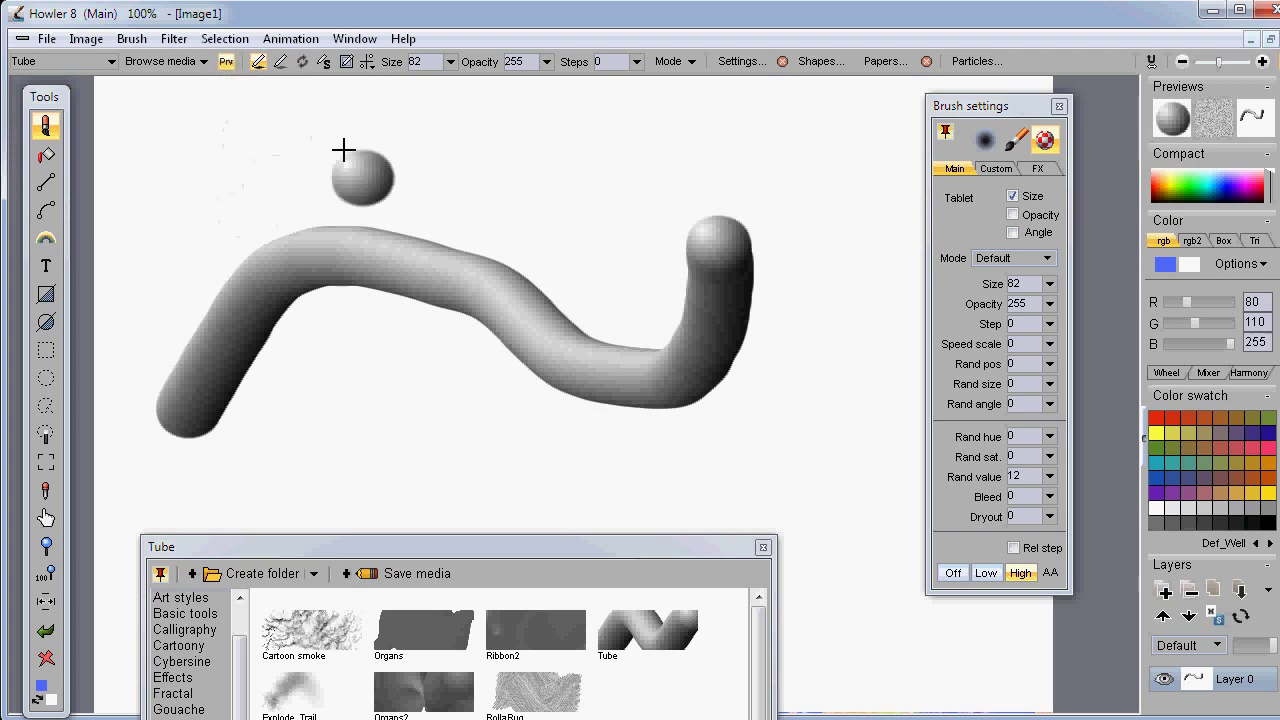
left_click(227, 63)
left_click(226, 63)
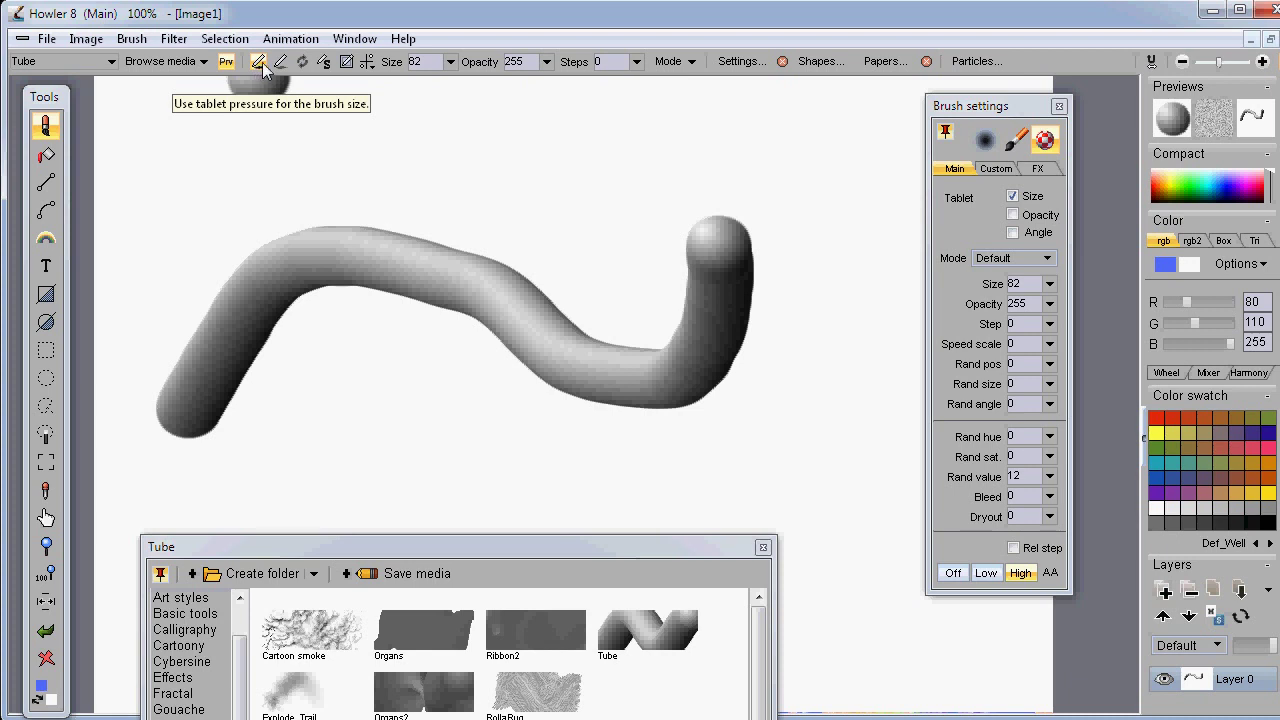
Paint four more overlapping tubes across the canvas, the last one running diagonally over the others.
left_click_drag(205, 205, 485, 140)
mouse_move(322, 355)
left_mouse_down()
mouse_move(472, 244)
mouse_move(600, 196)
left_mouse_up()
left_click_drag(435, 442, 720, 332)
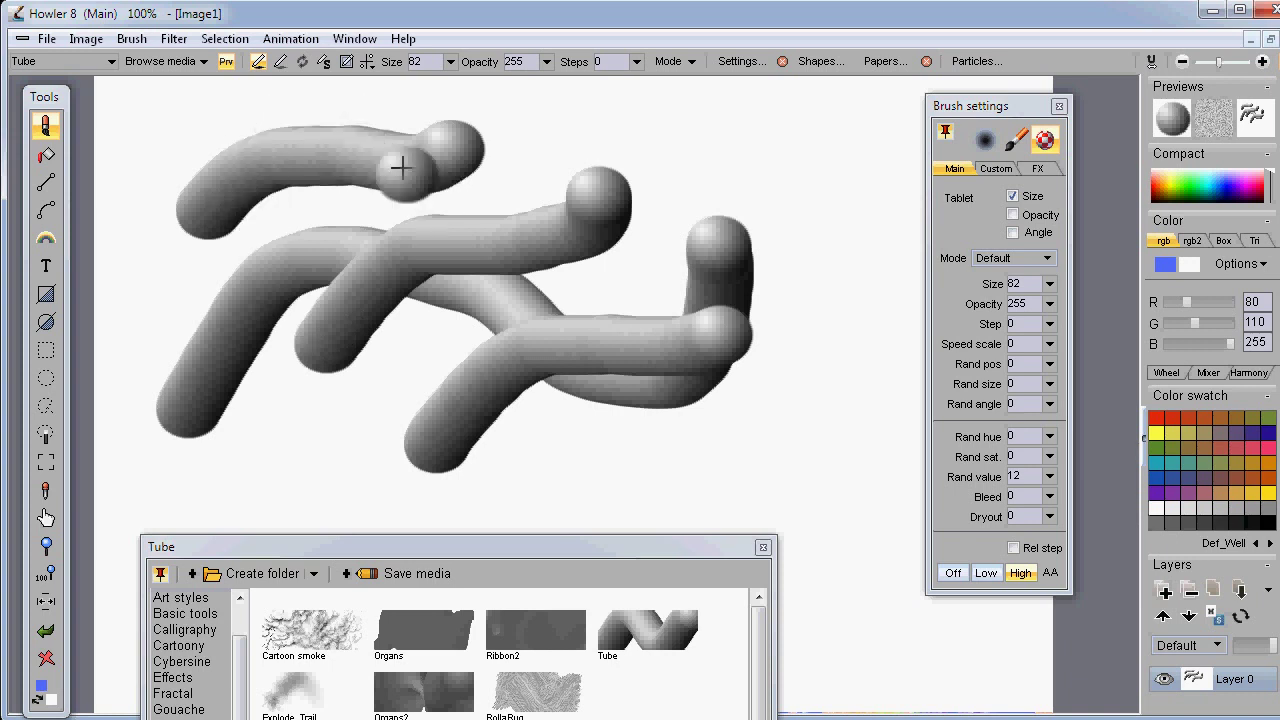
left_click_drag(389, 114, 776, 268)
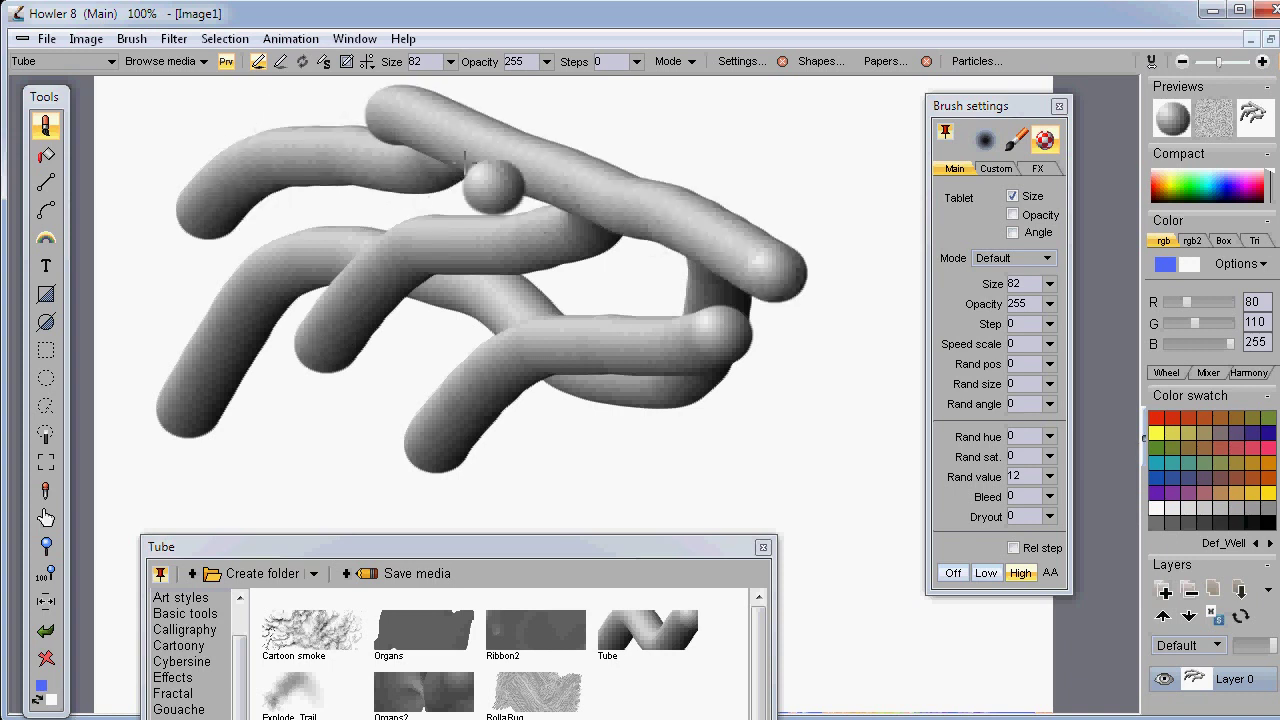
left_click(257, 63)
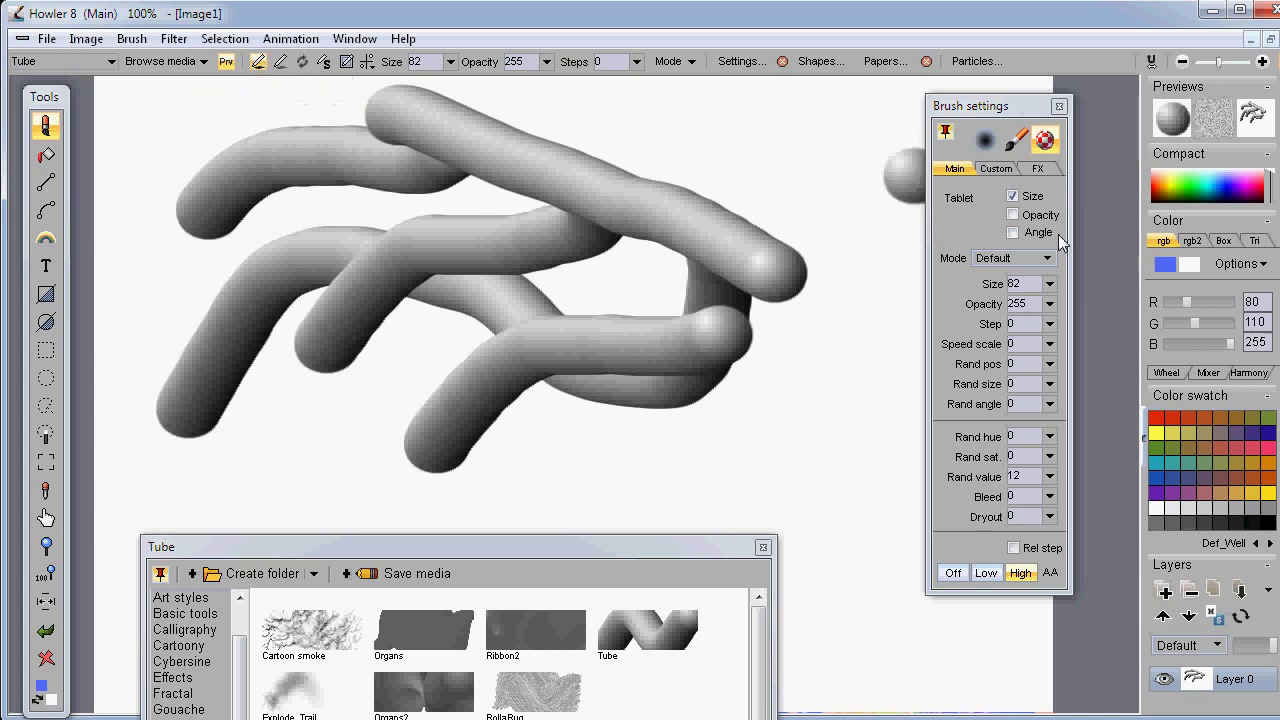
Enable tablet control of the brush angle and paint a curving tube diagonally across the existing ones.
left_click_drag(996, 107, 980, 105)
left_click(735, 63)
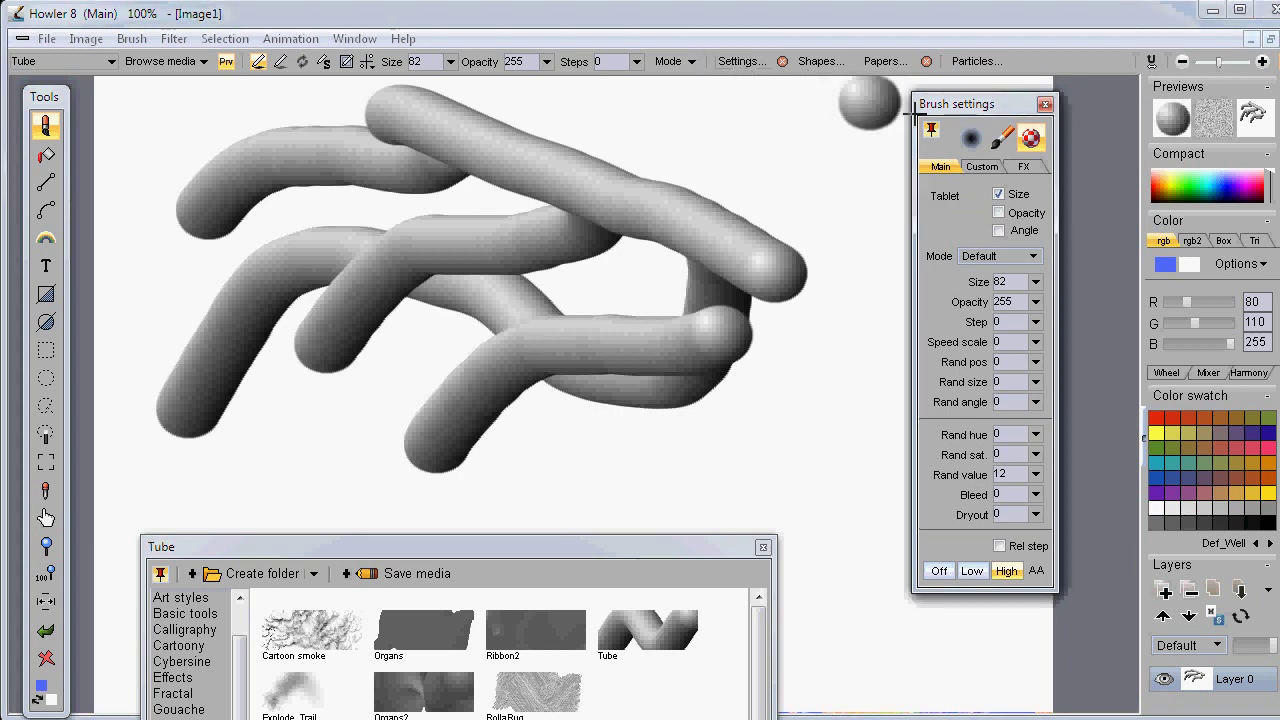
left_click(1004, 216)
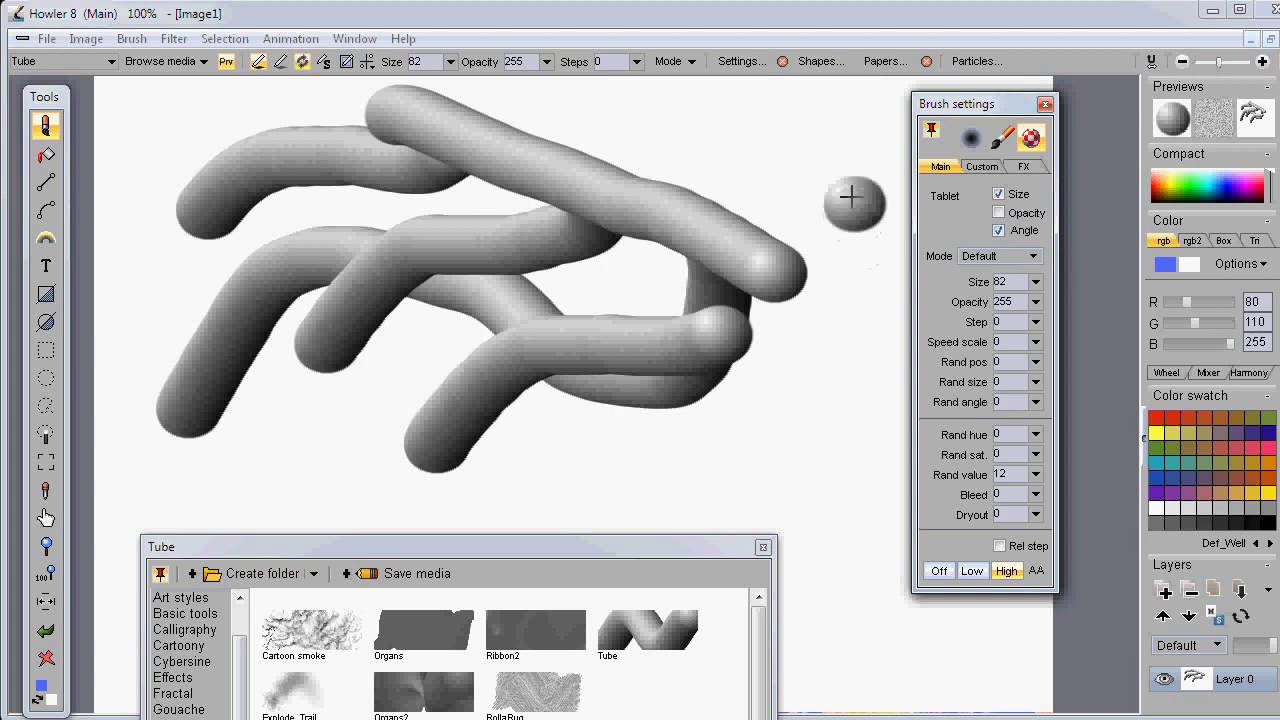
left_click_drag(851, 197, 495, 308)
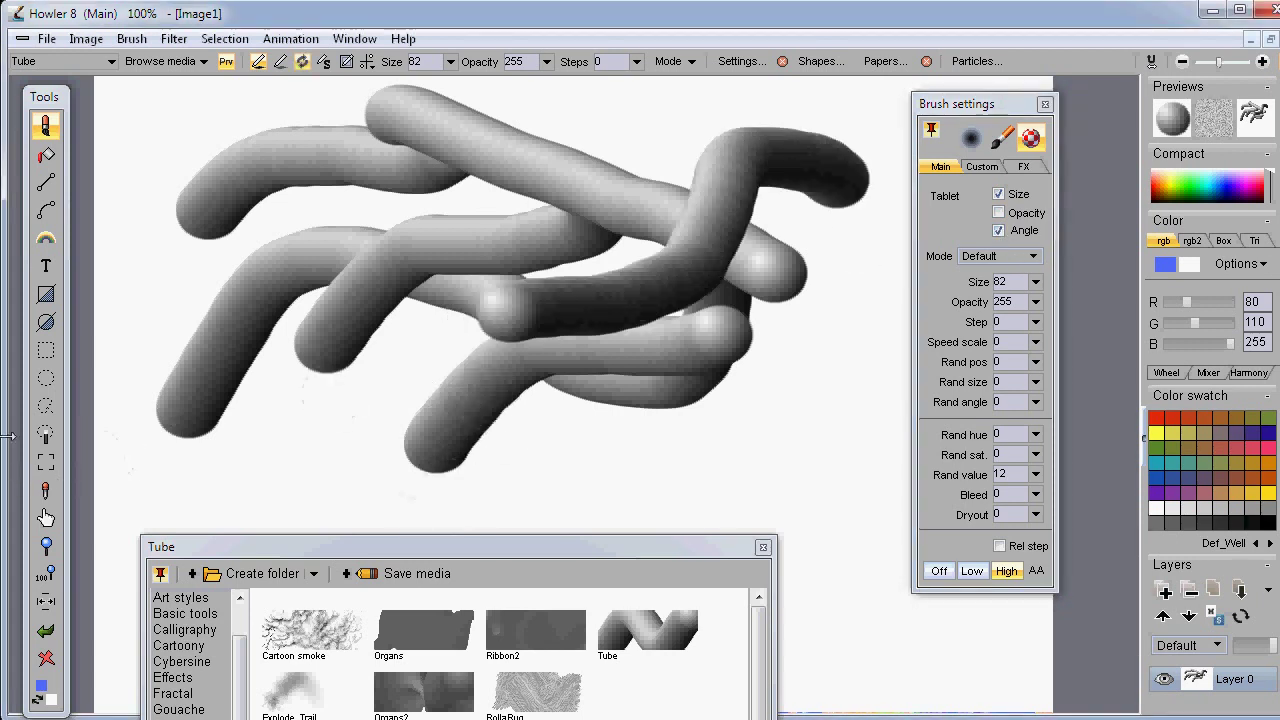
Capture a rectangular area of the tubes as a custom brush, with custom brush transforms allowed, and paint it over most of the canvas.
left_click(46, 463)
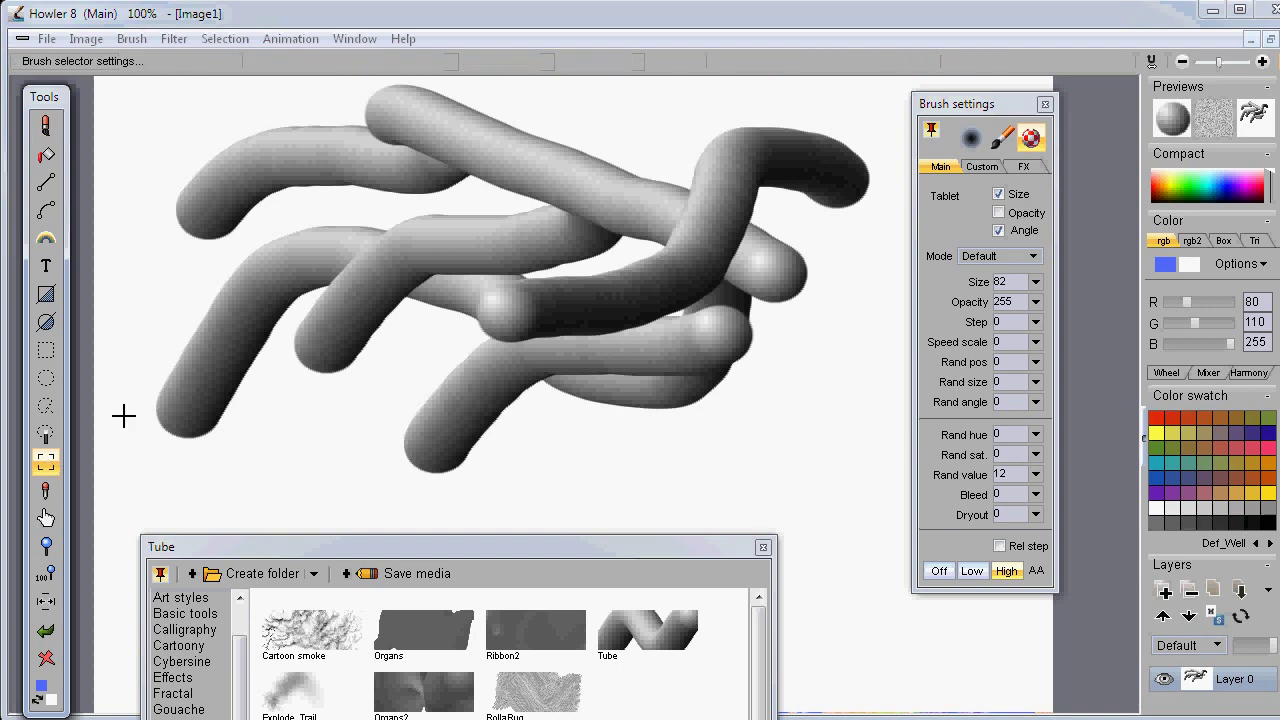
left_click_drag(548, 288, 566, 270)
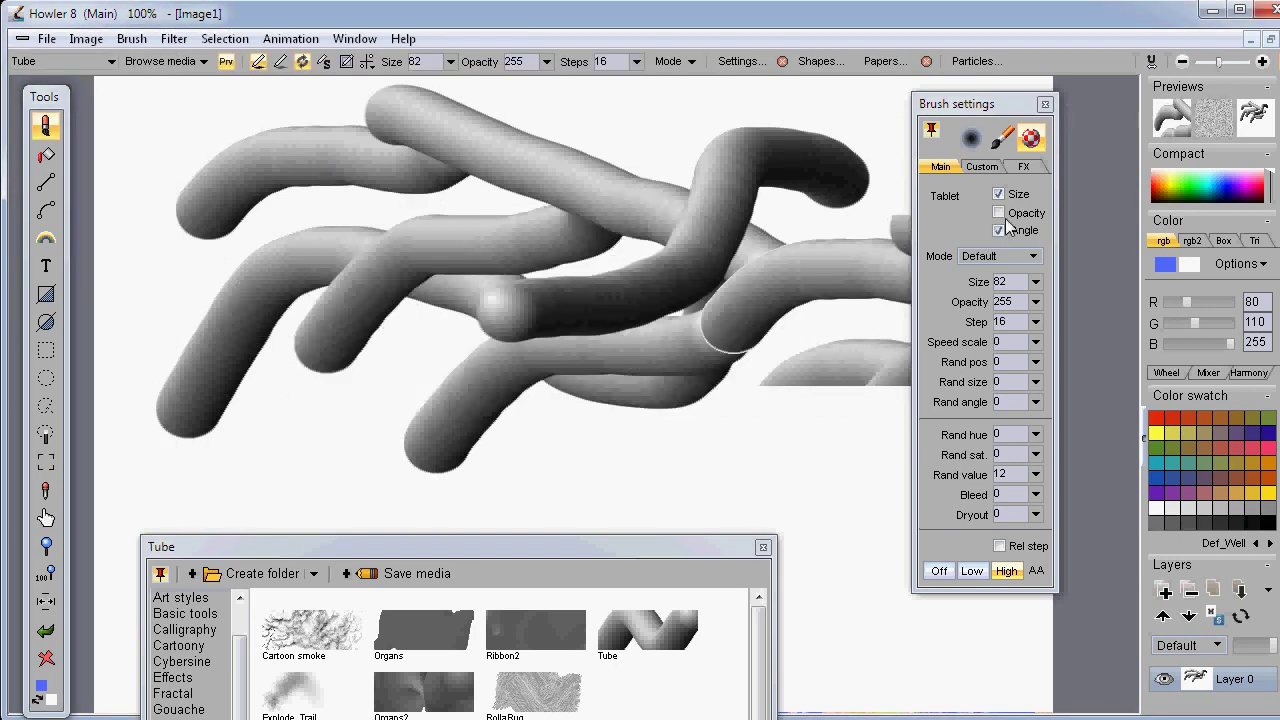
left_click(984, 167)
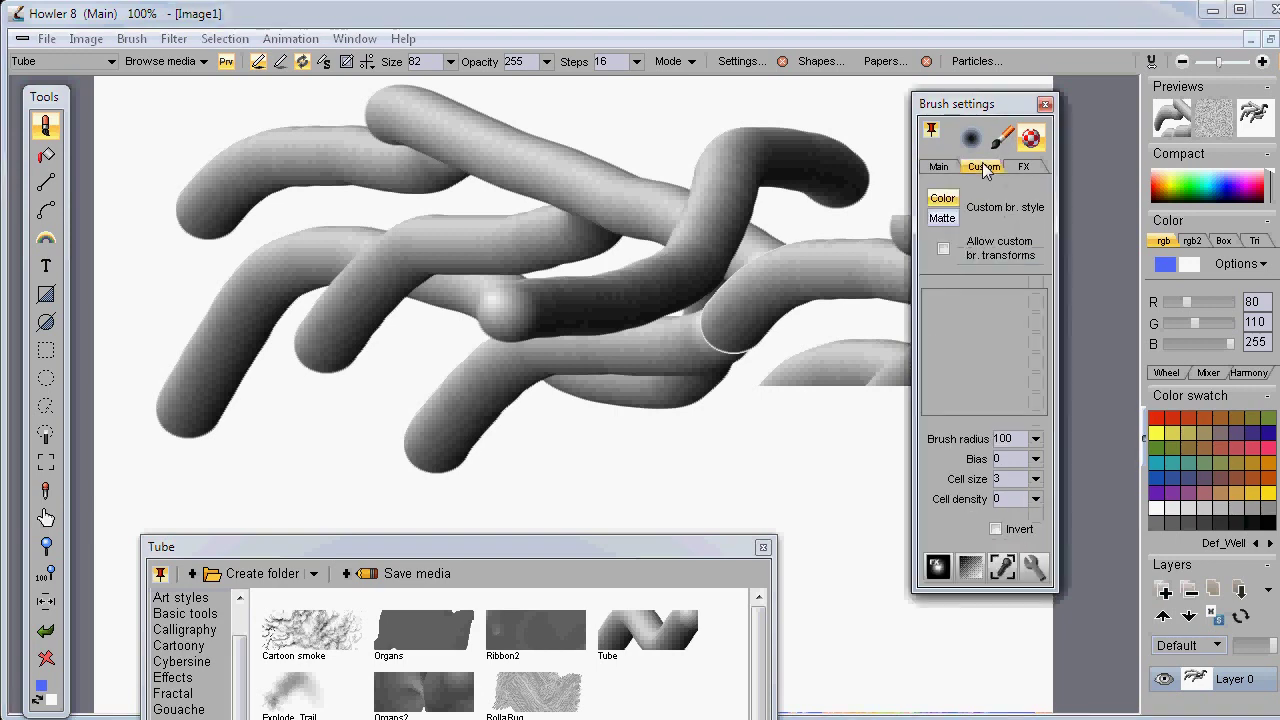
left_click(944, 249)
mouse_move(226, 357)
left_mouse_down()
mouse_move(480, 302)
mouse_move(774, 300)
mouse_move(531, 246)
mouse_move(337, 443)
mouse_move(740, 527)
mouse_move(880, 350)
mouse_move(620, 420)
mouse_move(423, 209)
mouse_move(280, 232)
mouse_move(277, 330)
mouse_move(434, 280)
mouse_move(551, 420)
mouse_move(703, 291)
mouse_move(777, 409)
mouse_move(763, 214)
mouse_move(460, 170)
mouse_move(349, 253)
mouse_move(643, 366)
mouse_move(420, 440)
mouse_move(777, 457)
mouse_move(768, 383)
mouse_move(423, 320)
mouse_move(229, 263)
mouse_move(276, 131)
mouse_move(336, 78)
left_mouse_up()
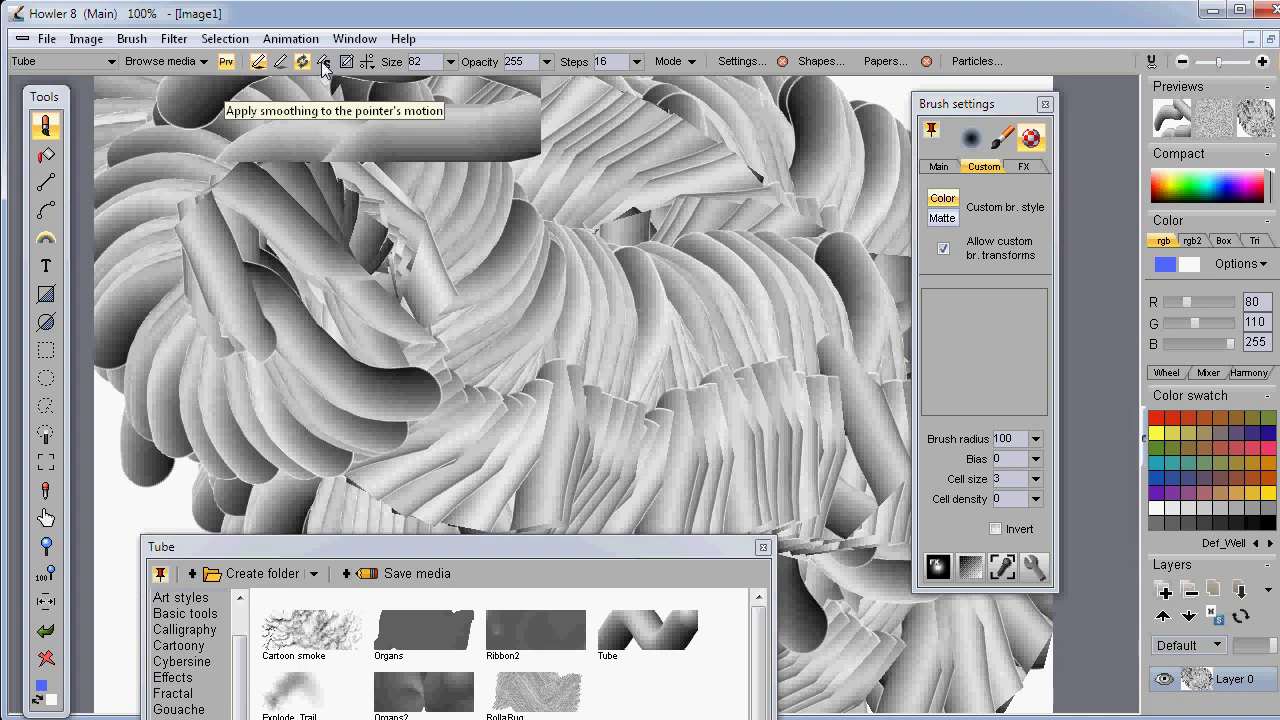
Turn on smoothing of the pointer's motion and paint large spiralling strokes with the custom brush.
left_click(324, 65)
mouse_move(206, 110)
left_mouse_down()
mouse_move(521, 390)
mouse_move(737, 371)
mouse_move(729, 586)
mouse_move(437, 118)
mouse_move(620, 265)
mouse_move(389, 334)
mouse_move(443, 557)
mouse_move(380, 120)
mouse_move(471, 200)
mouse_move(330, 250)
mouse_move(250, 160)
mouse_move(270, 108)
mouse_move(322, 64)
left_mouse_up()
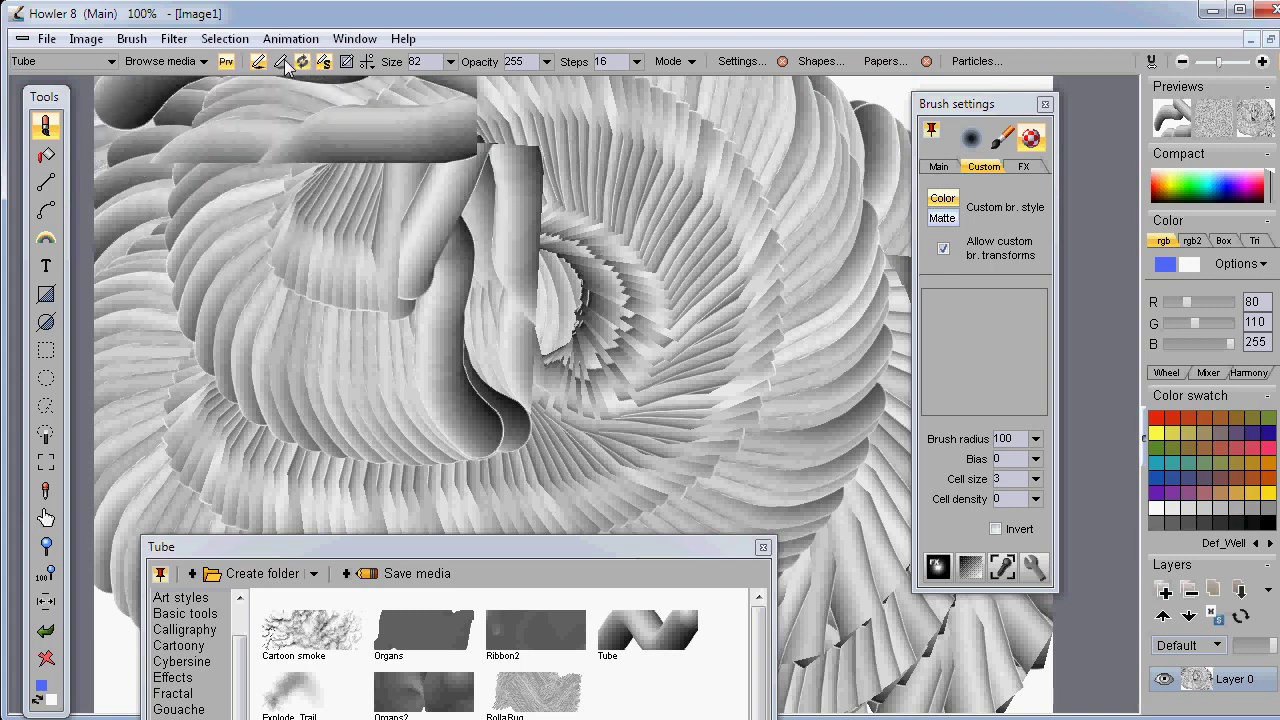
Examine the tablet pressure calibration options and the modes offered by the symmetry tool.
left_click(347, 63)
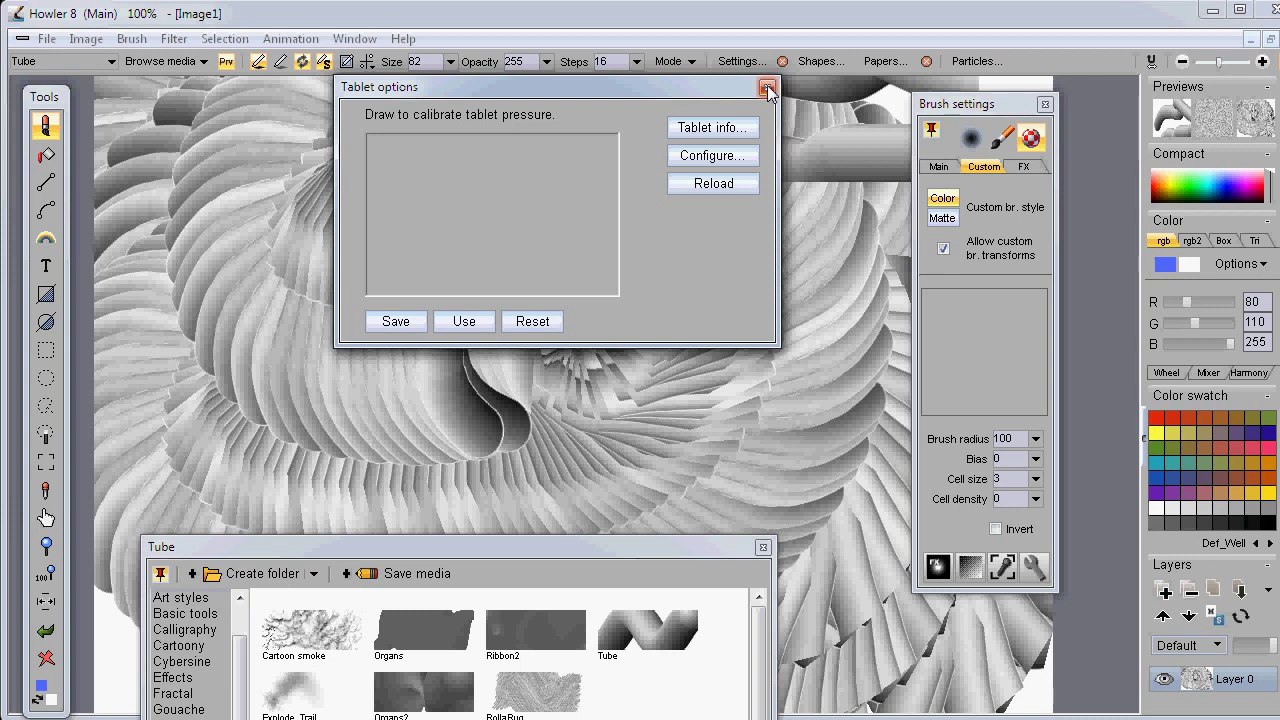
left_click(766, 89)
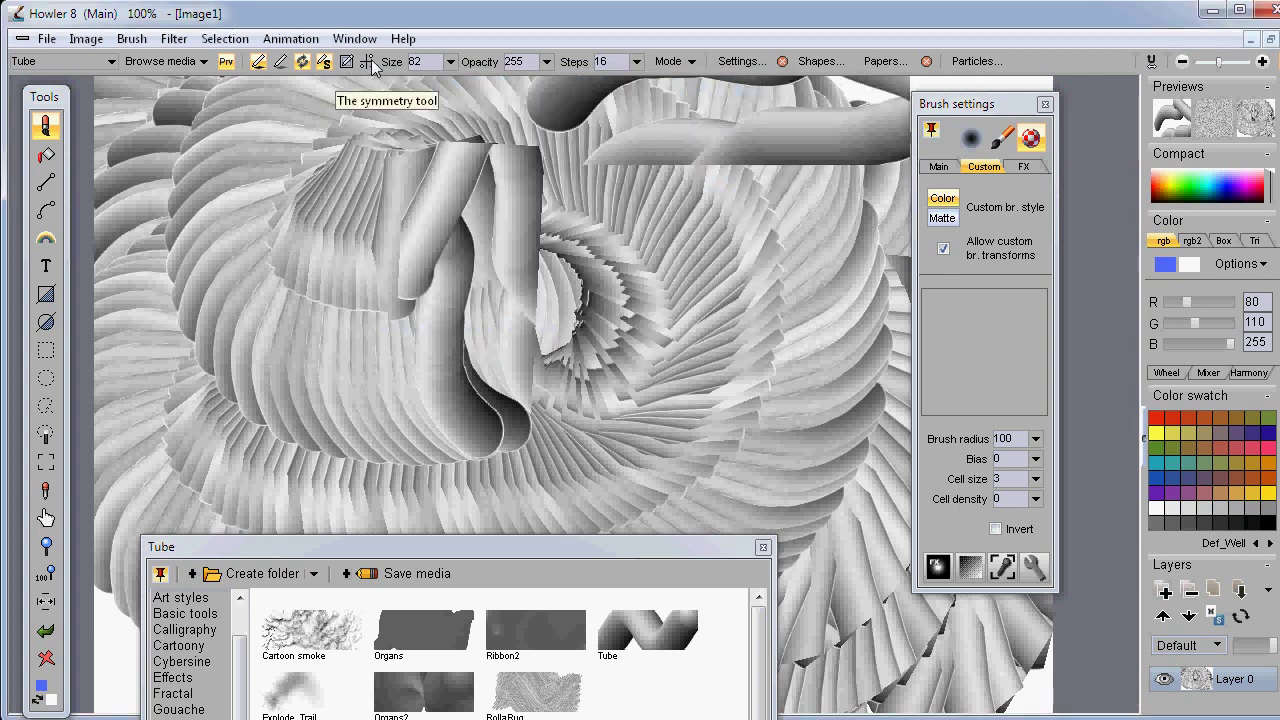
left_click(368, 62)
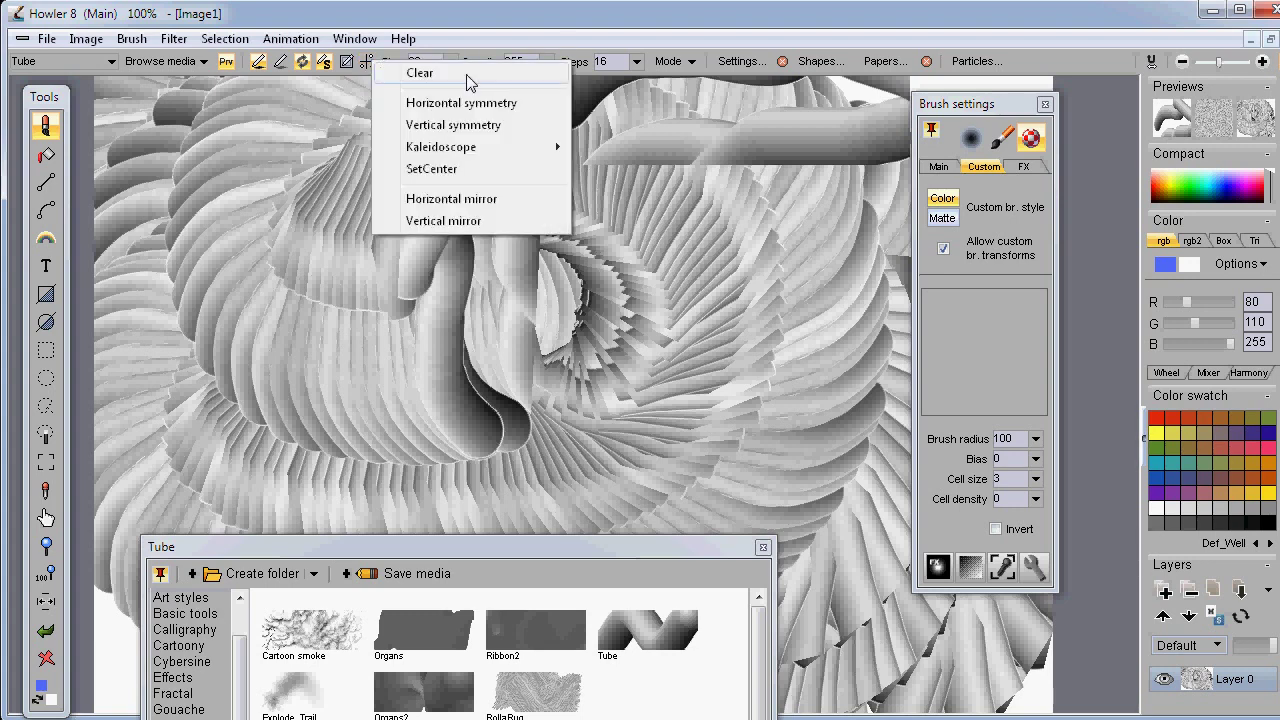
mouse_move(466, 152)
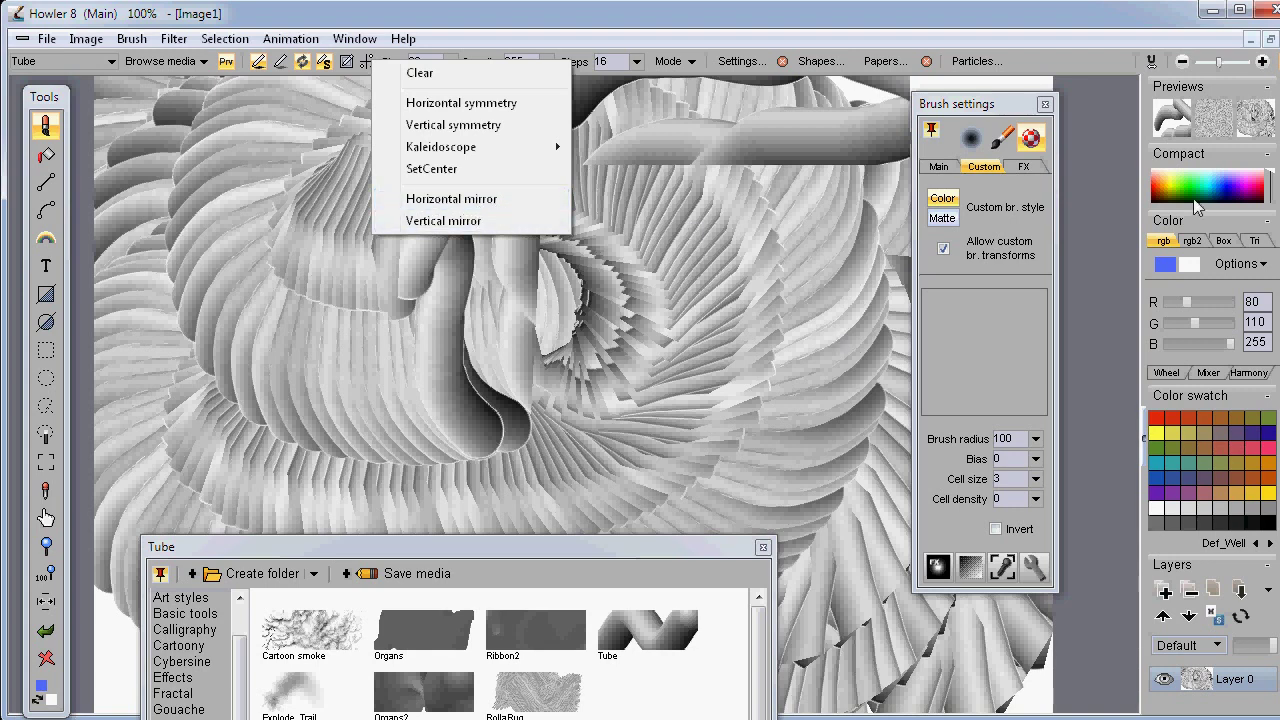
Set the custom brush style to Matte with blue (RGB 7, 38, 255) and paint a large solid area across the canvas.
left_click(1228, 192)
left_click(942, 226)
mouse_move(850, 170)
left_mouse_down()
mouse_move(697, 183)
mouse_move(574, 223)
mouse_move(850, 480)
left_mouse_up()
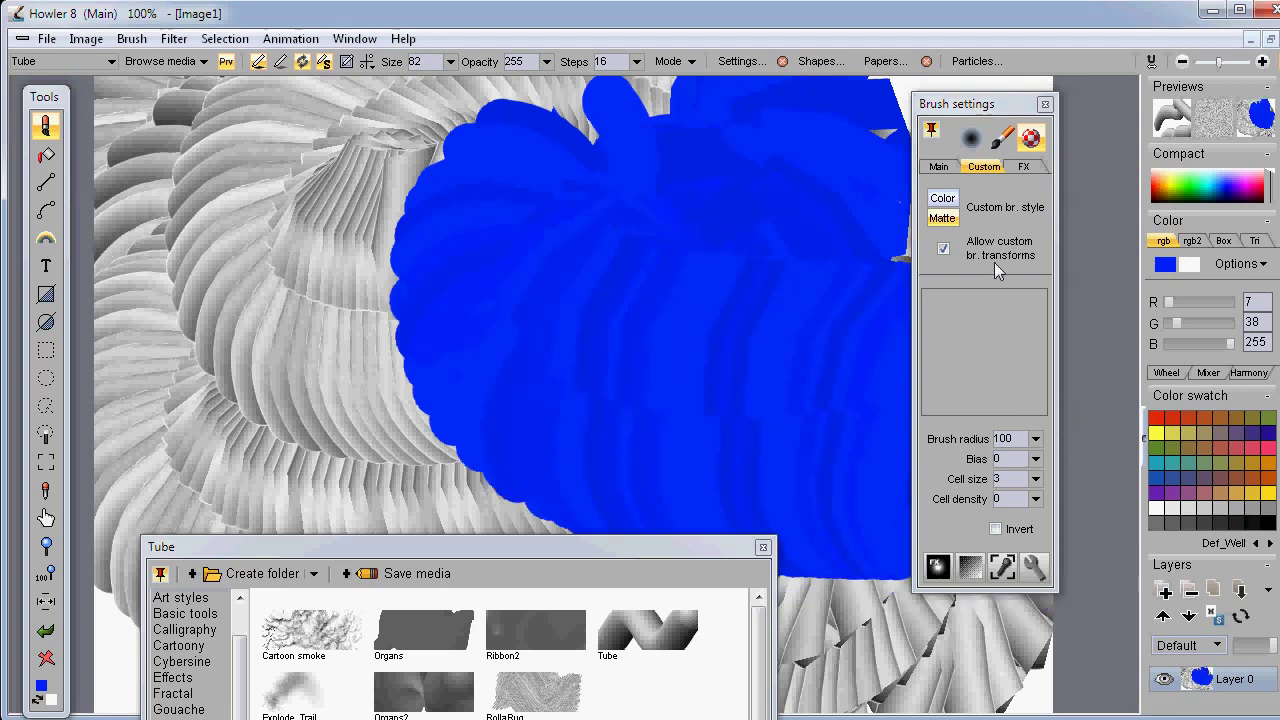
Paint a turquoise patch and some orange (RGB 255, 181, 51) strokes over the blue area with the matte brush.
left_click(1204, 188)
mouse_move(850, 170)
left_mouse_down()
mouse_move(740, 209)
mouse_move(760, 160)
left_mouse_up()
left_click(1164, 188)
mouse_move(820, 320)
left_mouse_down()
mouse_move(330, 400)
mouse_move(323, 289)
mouse_move(846, 234)
mouse_move(360, 87)
left_mouse_up()
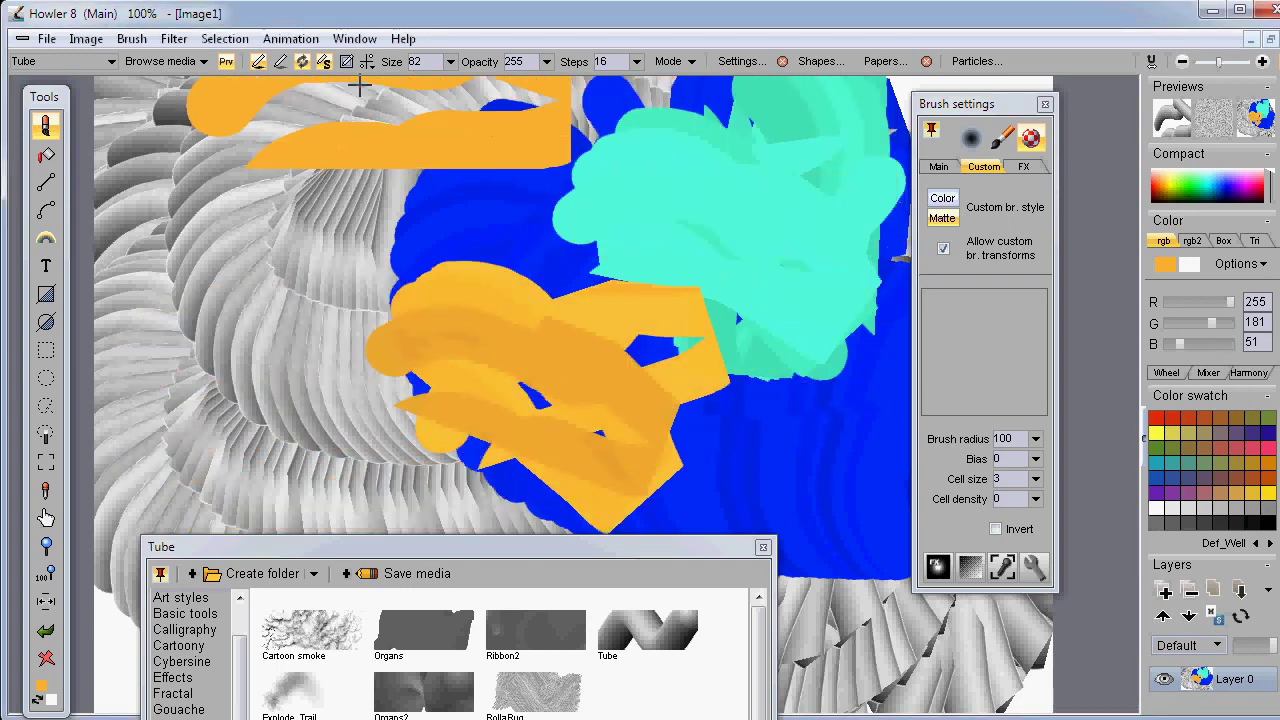
Apply a horizontal mirror to the painted image and move the media browser down to uncover more canvas.
left_click(364, 63)
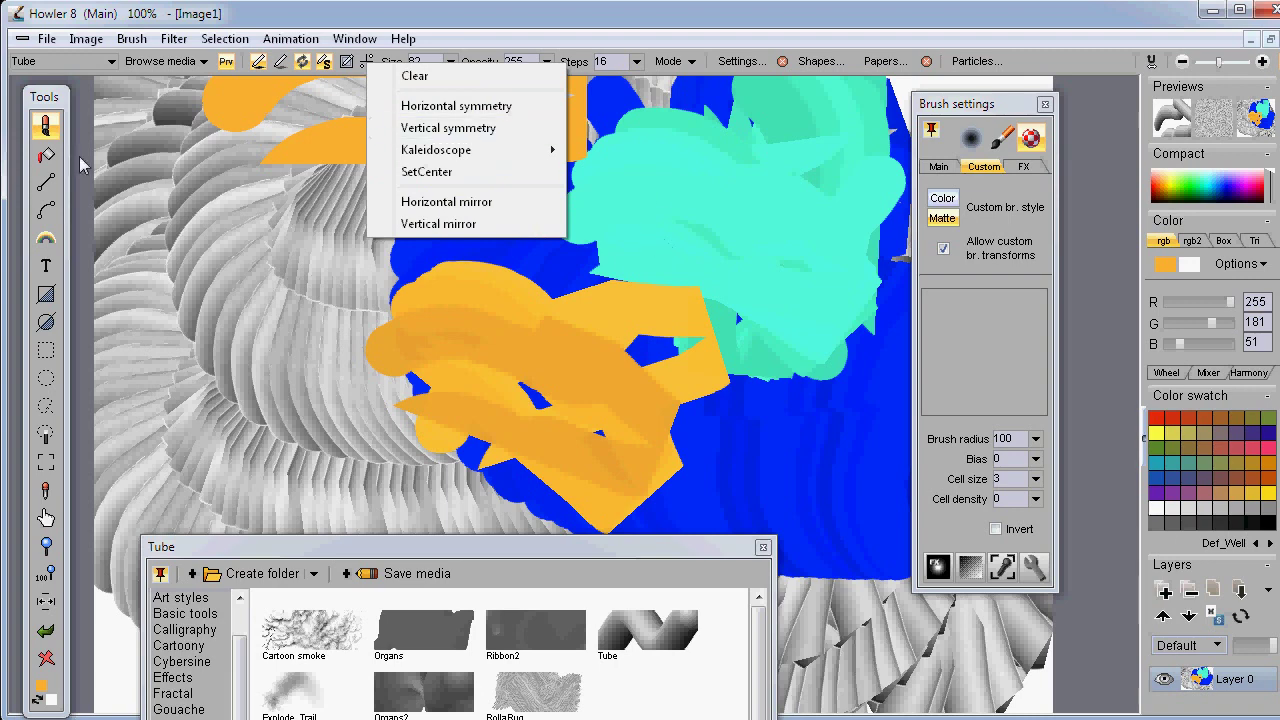
left_click(477, 204)
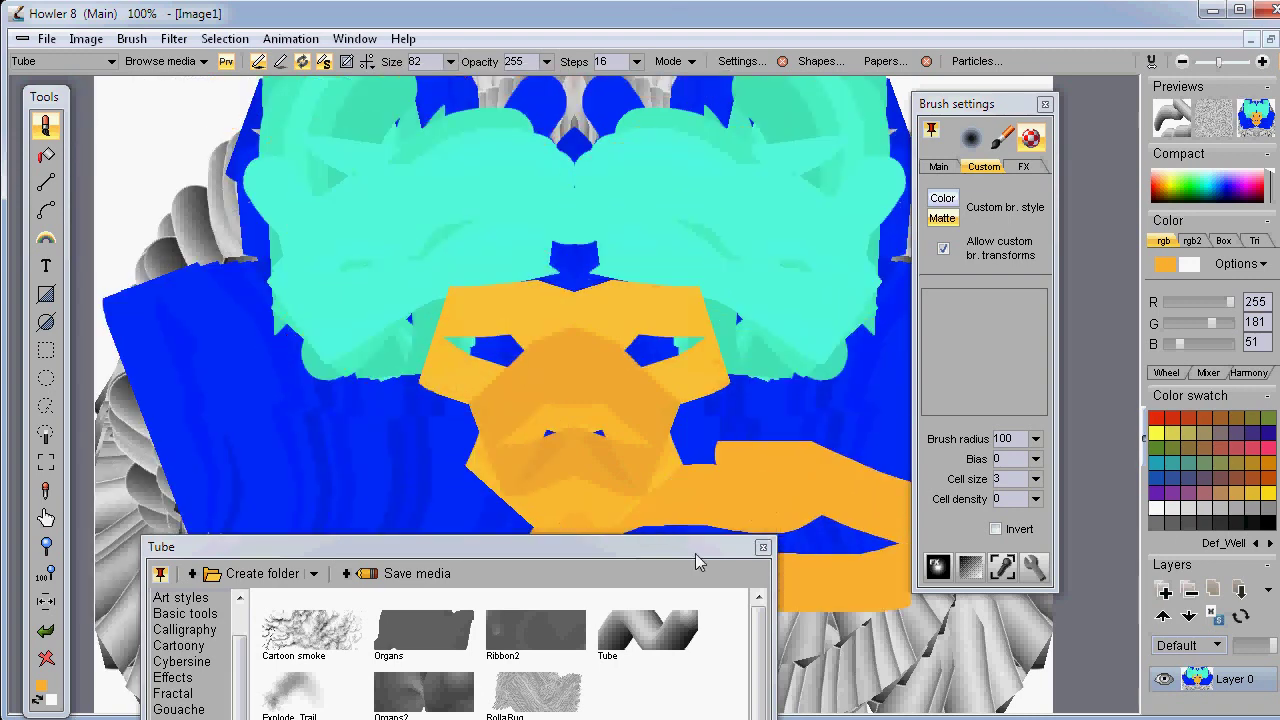
left_click_drag(619, 554, 629, 673)
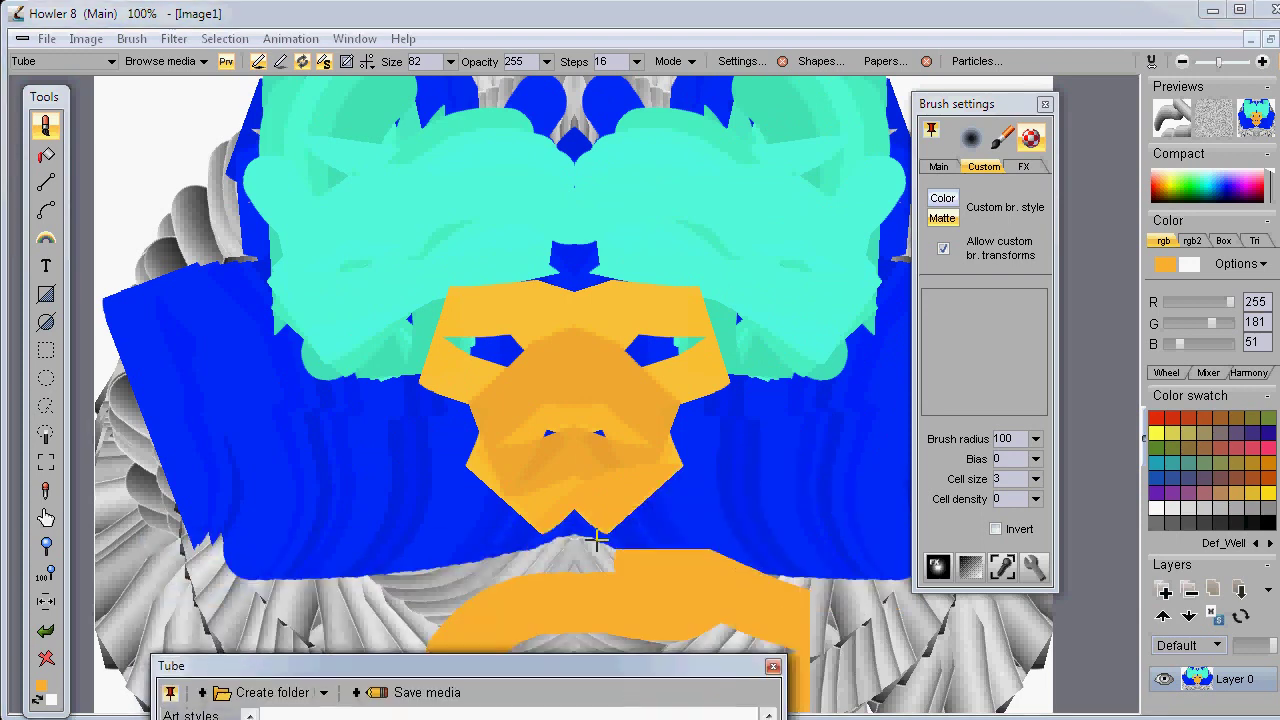
Turn on four-way symmetry for the brush and cover most of the canvas with mirrored orange strokes.
left_click(367, 62)
left_click(459, 238)
mouse_move(350, 160)
left_mouse_down()
mouse_move(846, 391)
mouse_move(846, 297)
mouse_move(573, 388)
mouse_move(820, 263)
mouse_move(766, 229)
mouse_move(737, 149)
mouse_move(900, 130)
left_mouse_up()
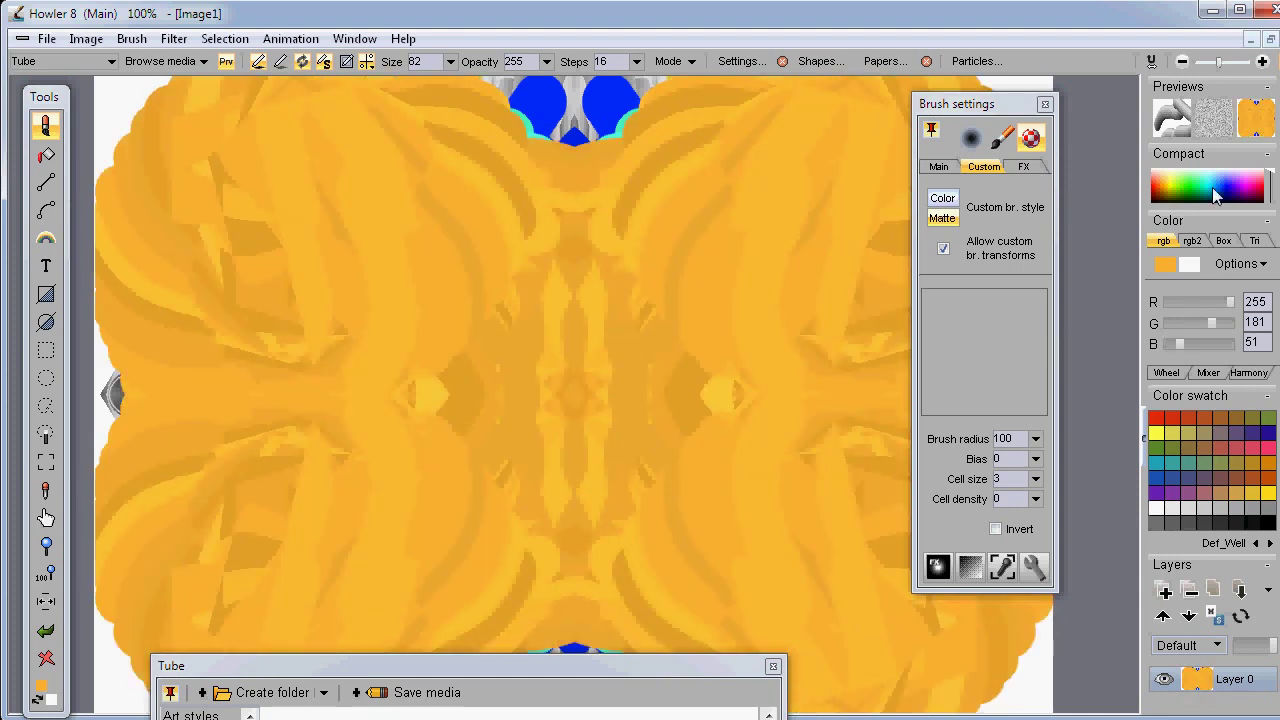
Paint symmetrical purple (RGB 80, 7, 255) and crimson (RGB 220, 72, 97) strokes over the orange pattern.
left_click(1236, 190)
mouse_move(880, 210)
left_mouse_down()
mouse_move(672, 320)
mouse_move(697, 252)
mouse_move(977, 363)
left_mouse_up()
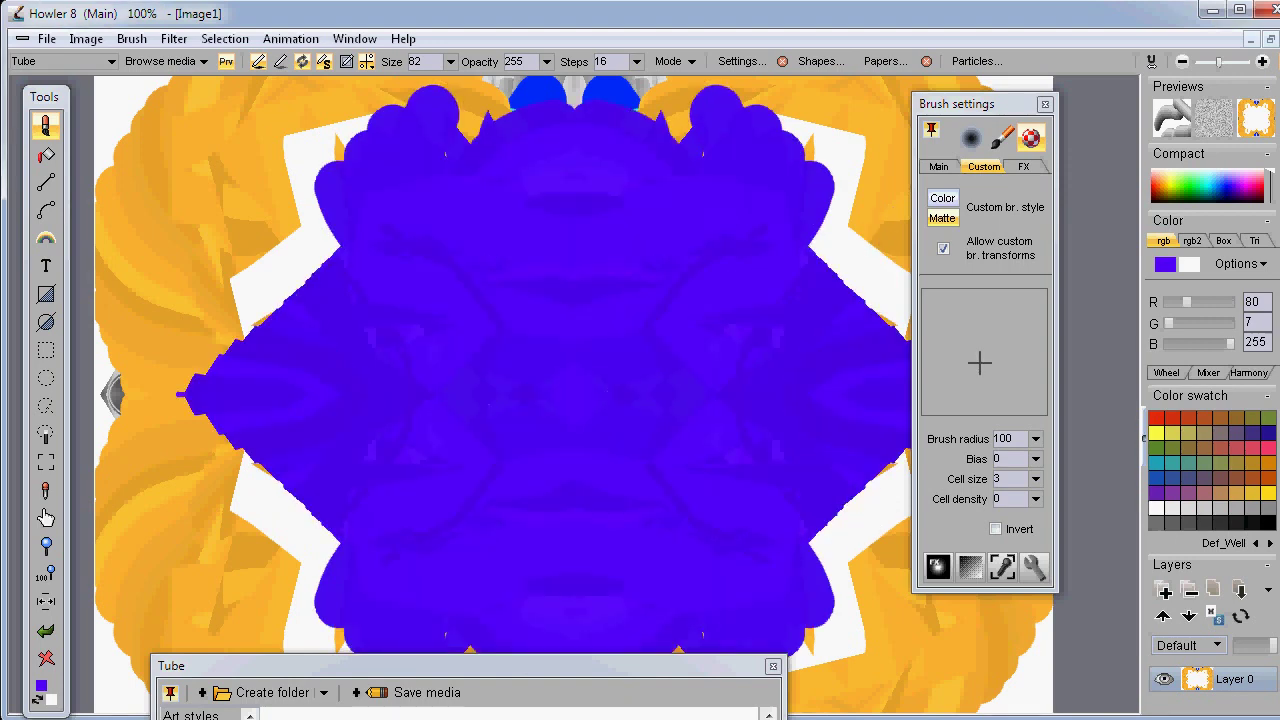
left_click(1252, 452)
mouse_move(750, 420)
left_mouse_down()
mouse_move(771, 189)
mouse_move(689, 209)
mouse_move(823, 329)
mouse_move(786, 268)
mouse_move(700, 320)
left_mouse_up()
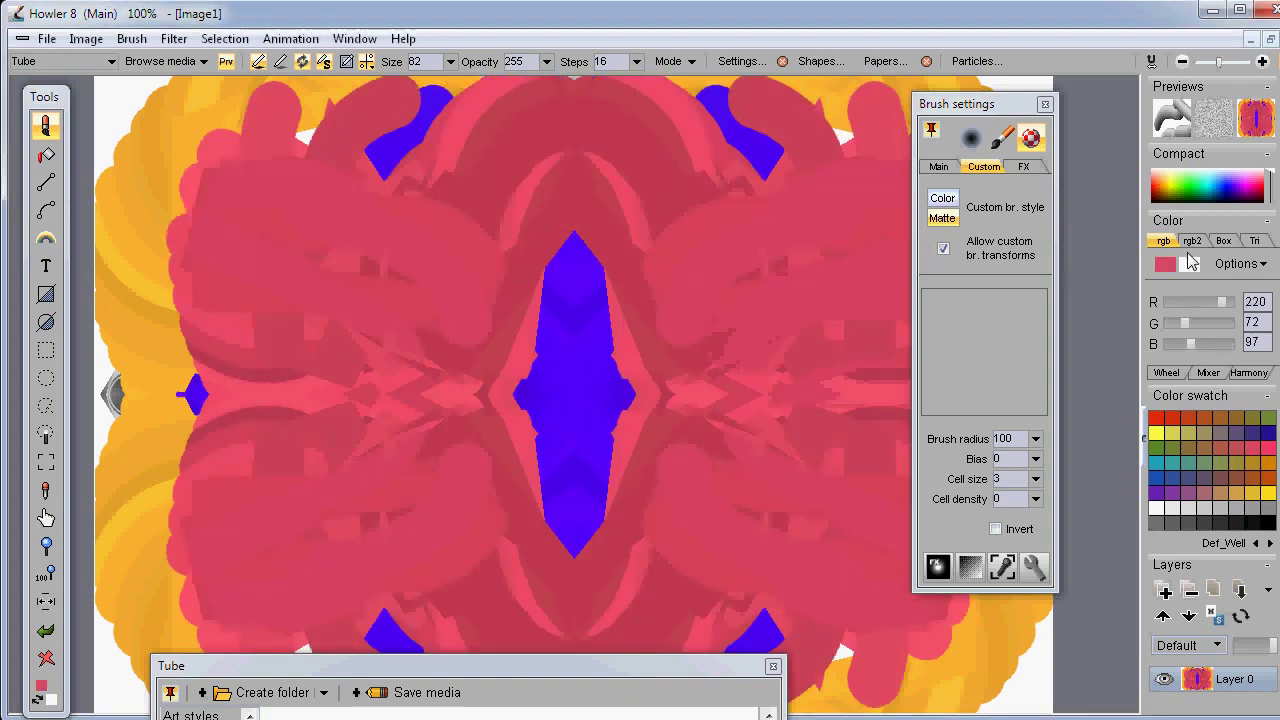
Enable Optipuss particles, arrange the settings windows beside the canvas and paint mirrored curls of hair-like strands.
mouse_move(993, 104)
left_mouse_down()
mouse_move(1086, 201)
mouse_move(1090, 252)
mouse_move(1038, 134)
left_mouse_up()
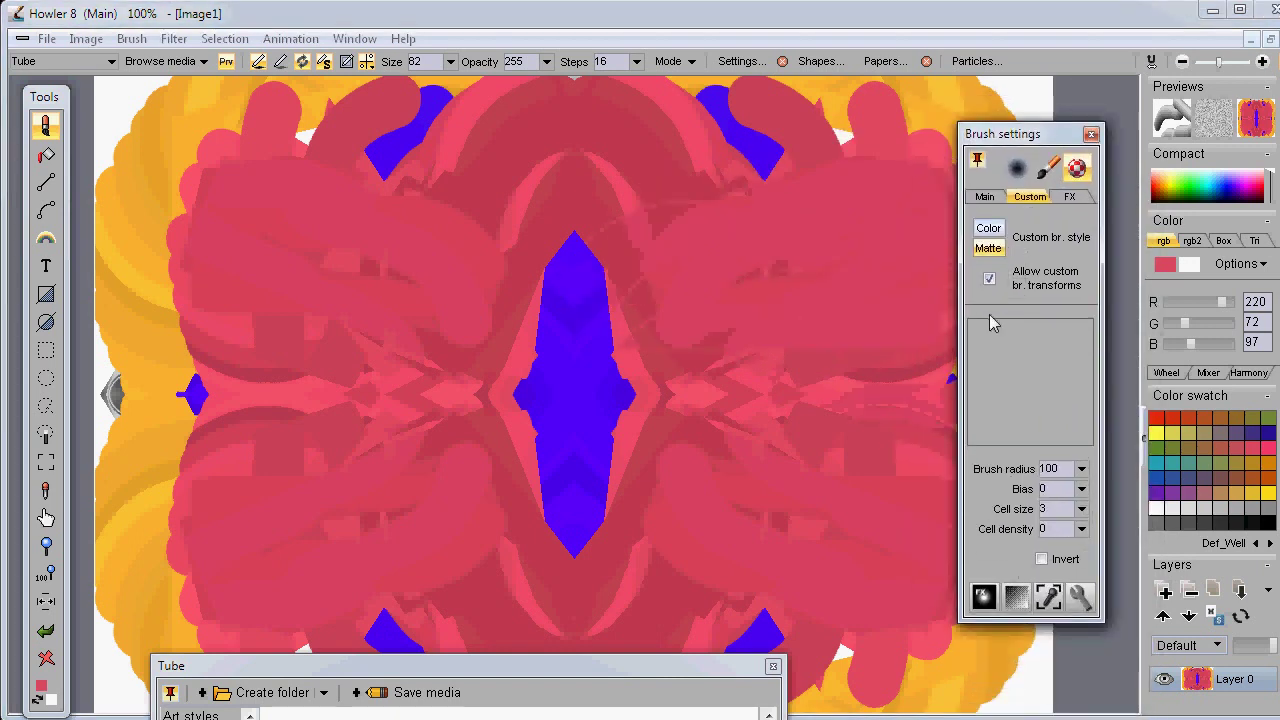
left_click(976, 62)
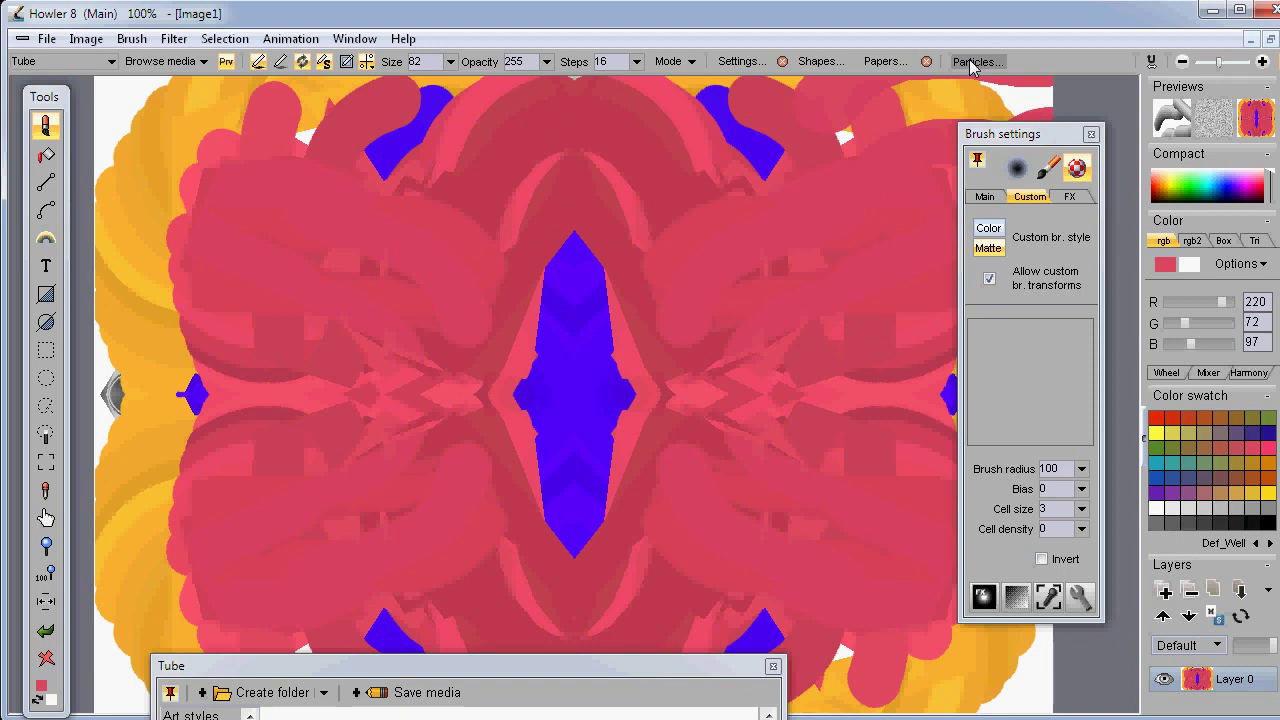
left_click(835, 157)
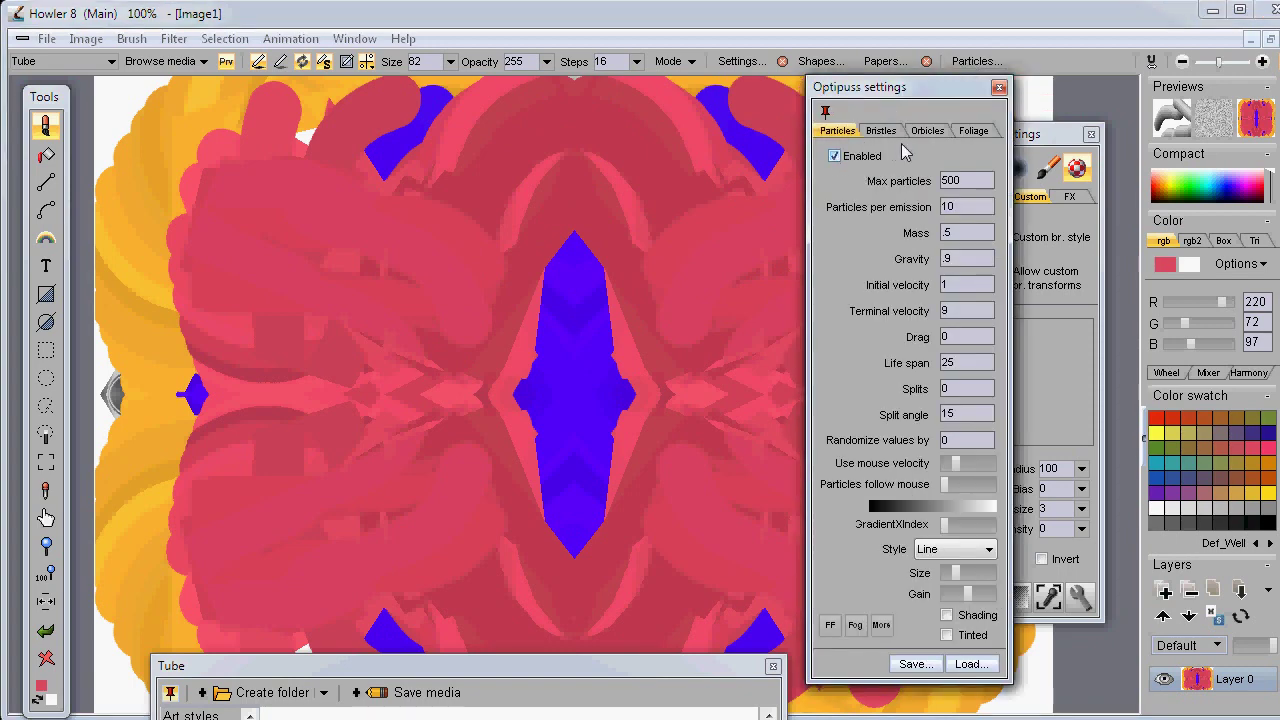
mouse_move(928, 92)
left_mouse_down()
mouse_move(1200, 132)
mouse_move(1142, 125)
left_mouse_up()
mouse_move(760, 220)
left_mouse_down()
mouse_move(740, 210)
mouse_move(848, 223)
mouse_move(862, 195)
left_mouse_up()
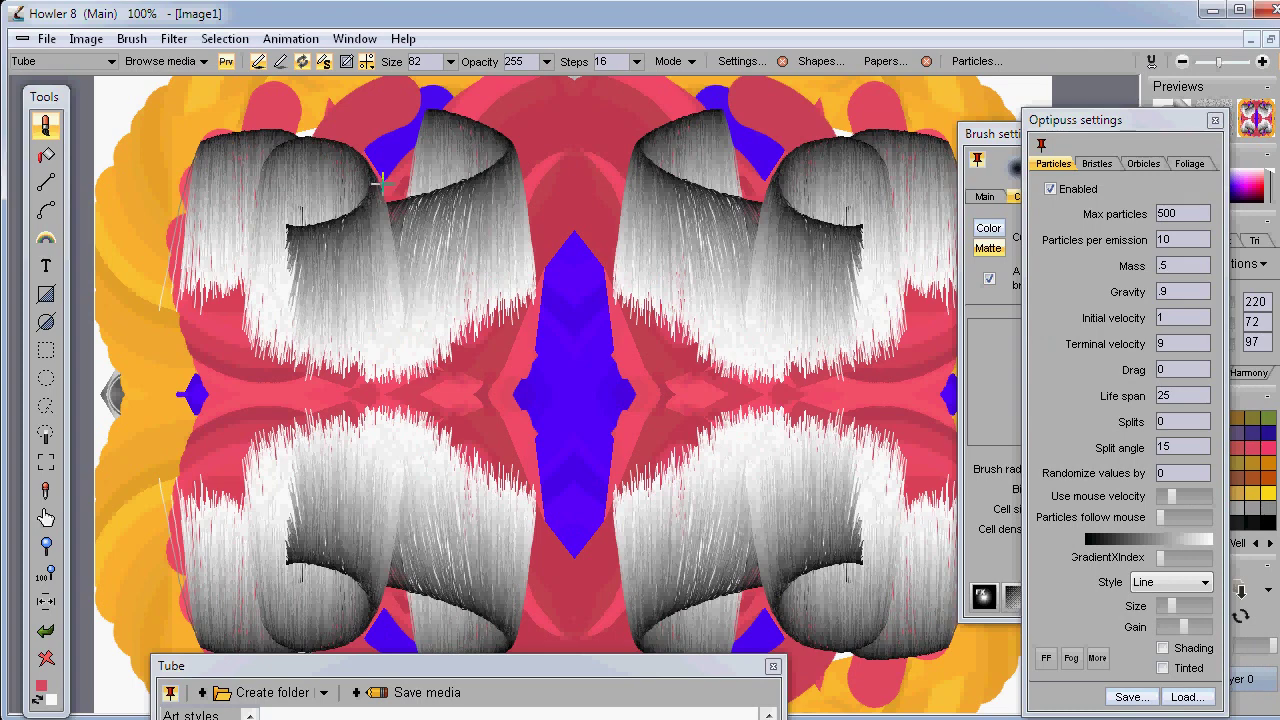
Switch to the Optipuss bristle brush with the second stroke preset and fan head, and smear the painted strands and colours.
left_click(1110, 165)
left_click(1182, 418)
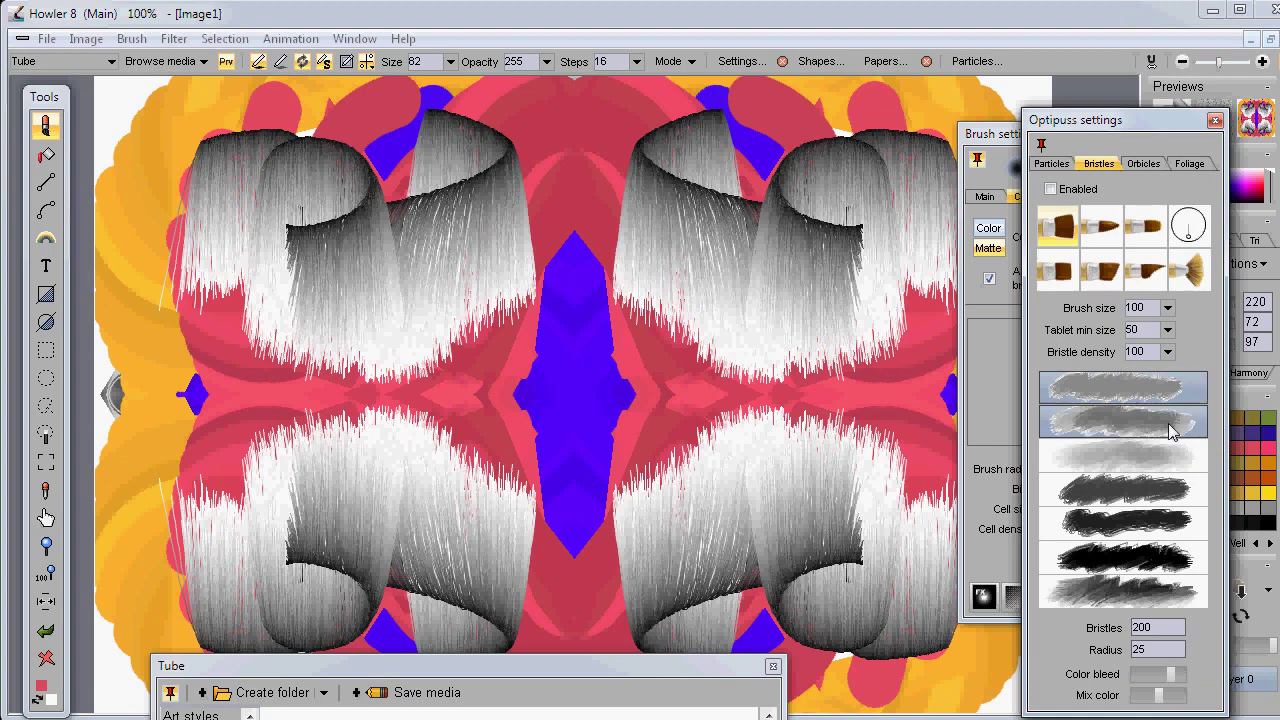
left_click(1197, 284)
mouse_move(532, 220)
left_mouse_down()
mouse_move(871, 223)
mouse_move(760, 263)
mouse_move(968, 34)
mouse_move(659, 183)
mouse_move(780, 277)
mouse_move(786, 371)
mouse_move(780, 180)
mouse_move(700, 100)
left_mouse_up()
mouse_move(925, 181)
left_mouse_down()
mouse_move(890, 279)
mouse_move(822, 234)
left_mouse_up()
Enable Orbicles with the double-disc shape and brush size 300, and paint symmetrical feathery swirls over the canvas.
left_click(1138, 166)
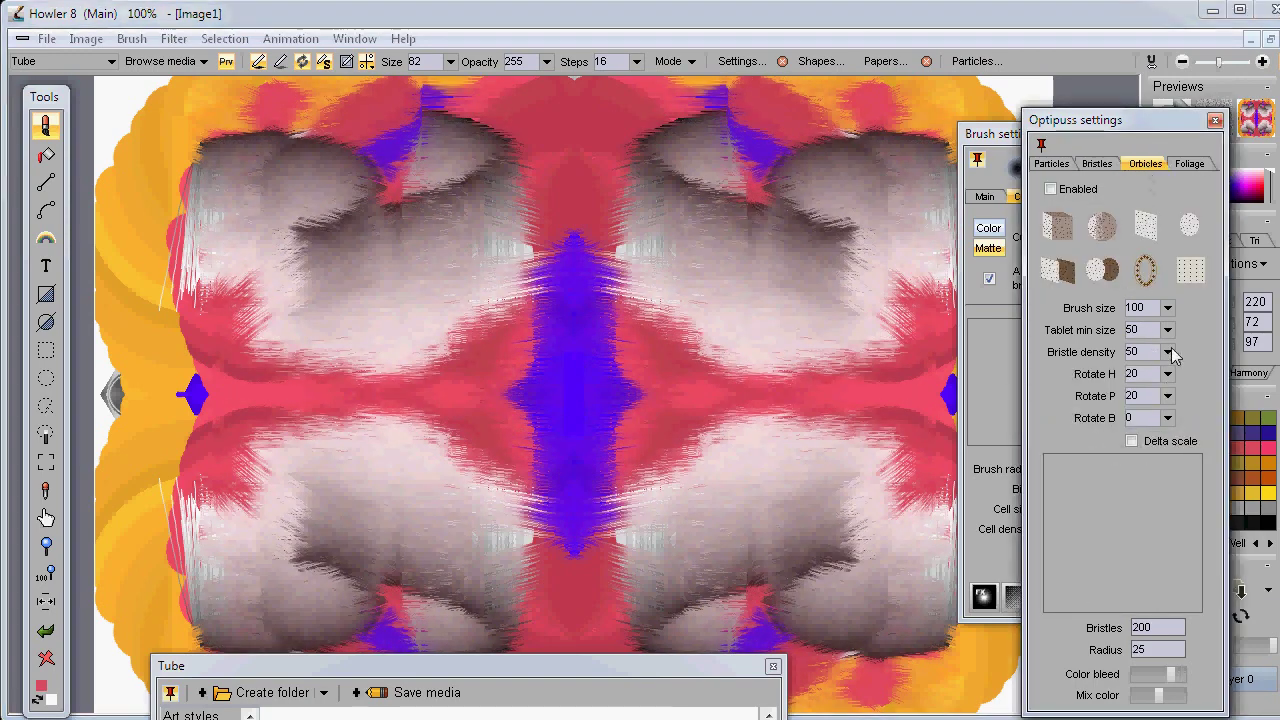
left_click(1051, 189)
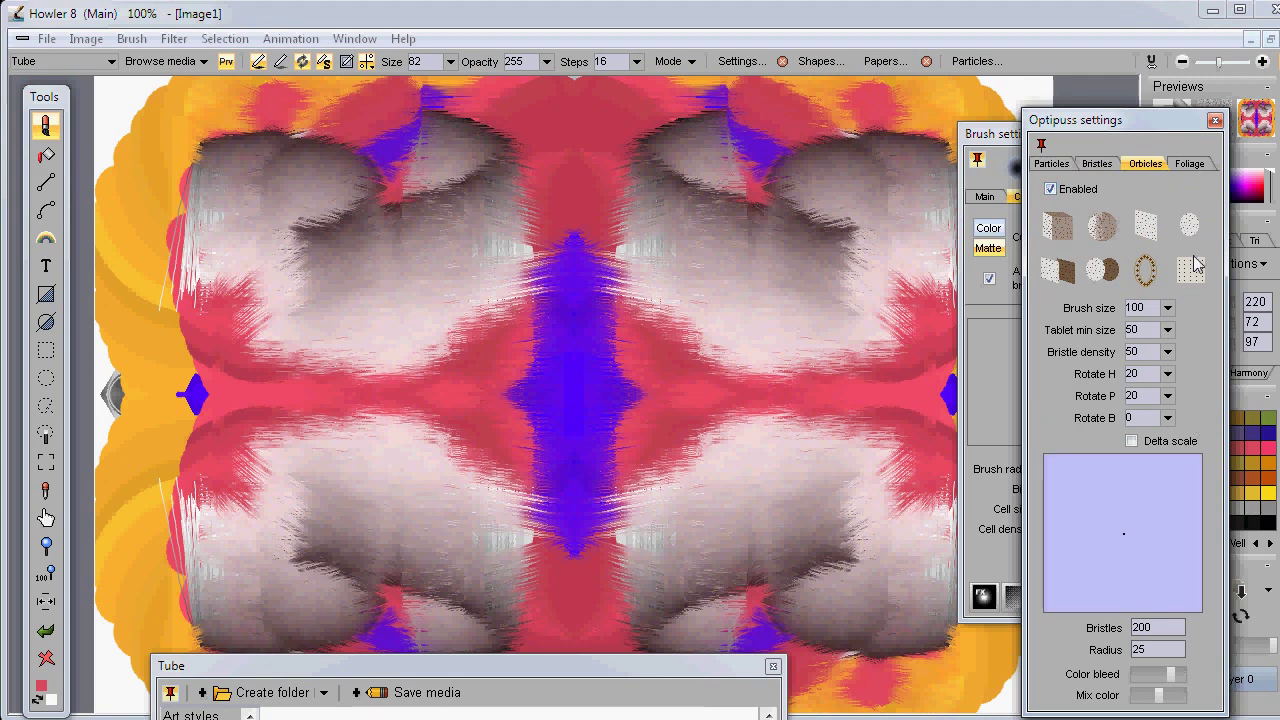
left_click(1168, 308)
left_click_drag(1134, 336, 1171, 341)
left_click(1104, 268)
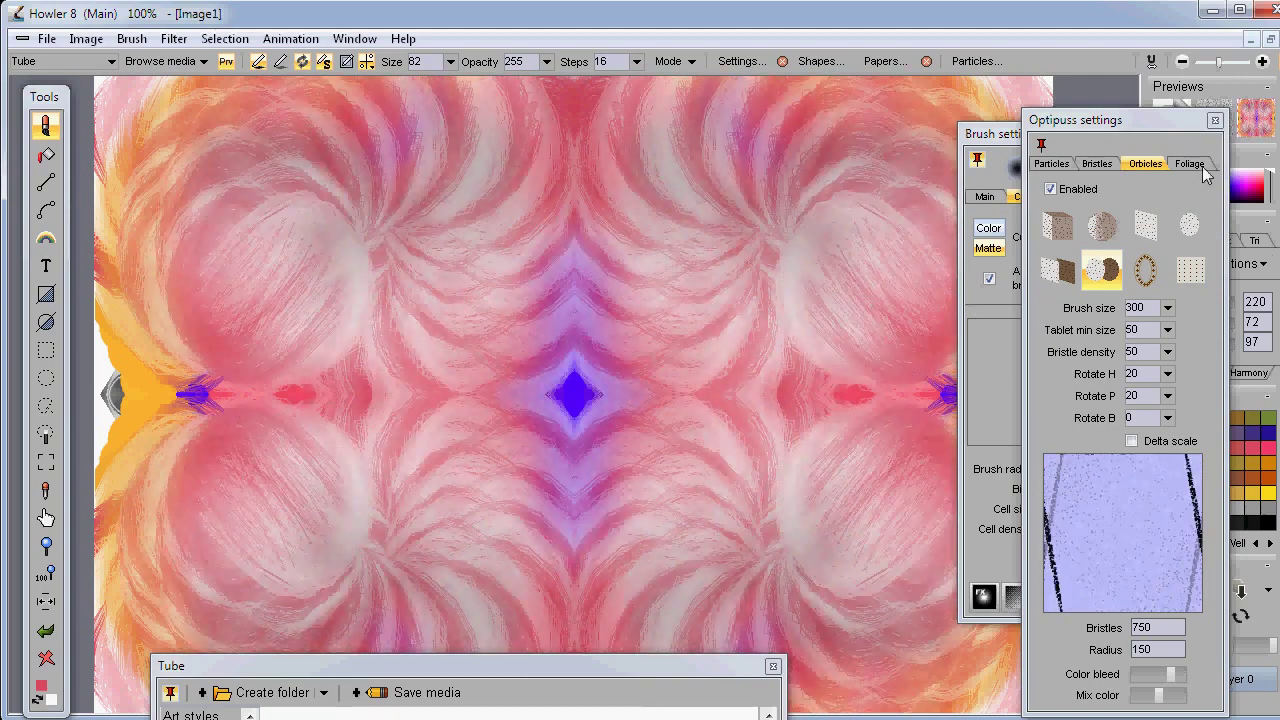
Switch Optipuss to the enabled Foliage brush and paint mirrored trees with red leaves around the canvas centre.
left_click(1203, 168)
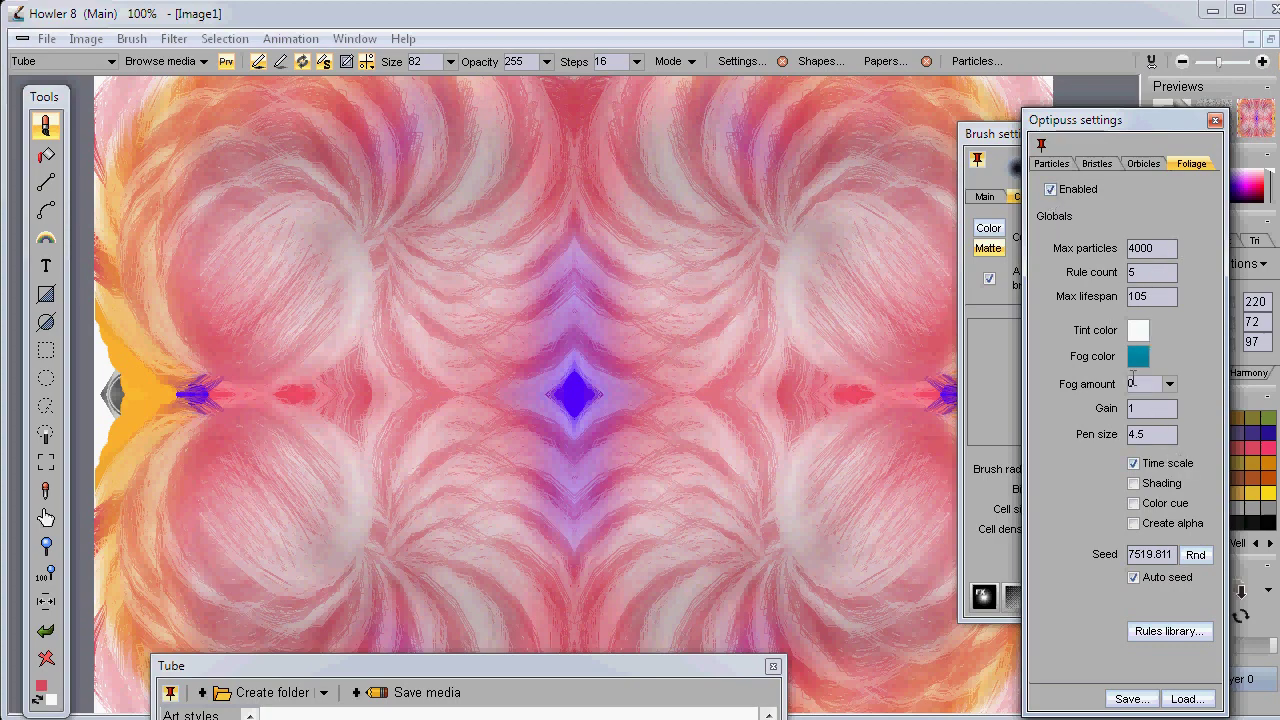
mouse_move(748, 402)
left_mouse_down()
mouse_move(846, 214)
mouse_move(866, 141)
left_mouse_up()
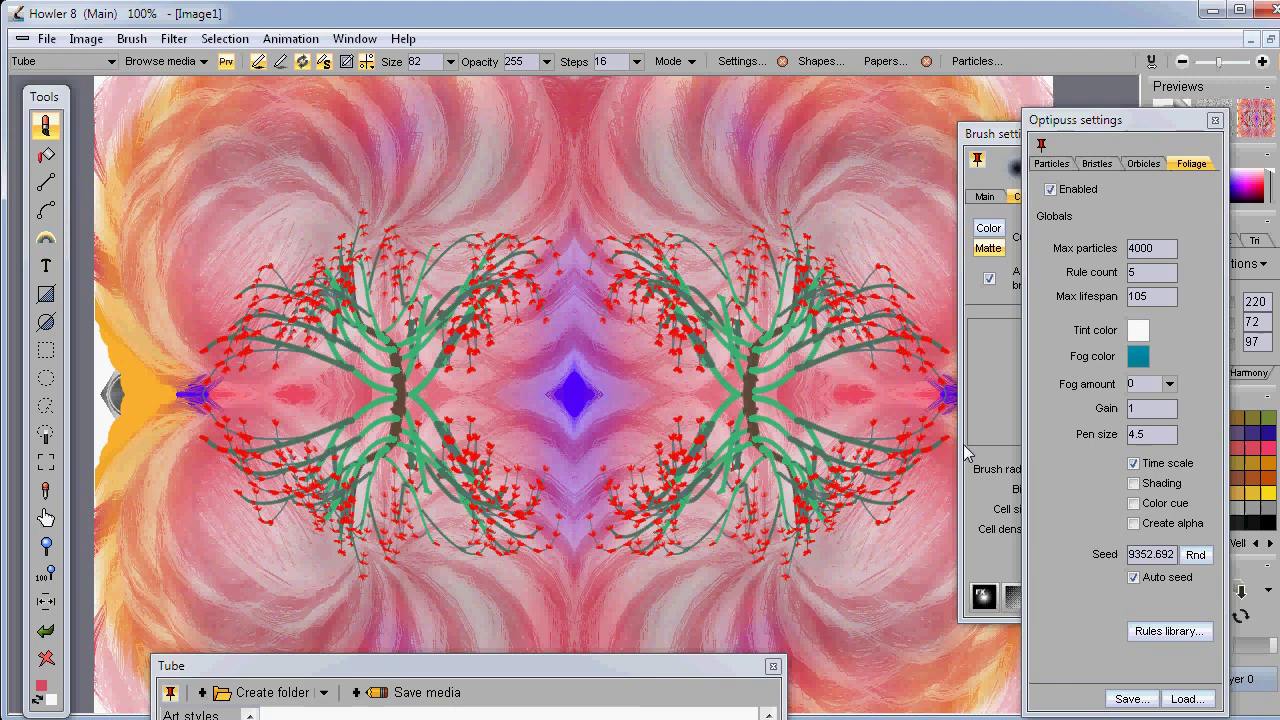
Load the Branch 05.fol foliage preset and paint mirrored leafy branches near the canvas corners.
left_click(1200, 698)
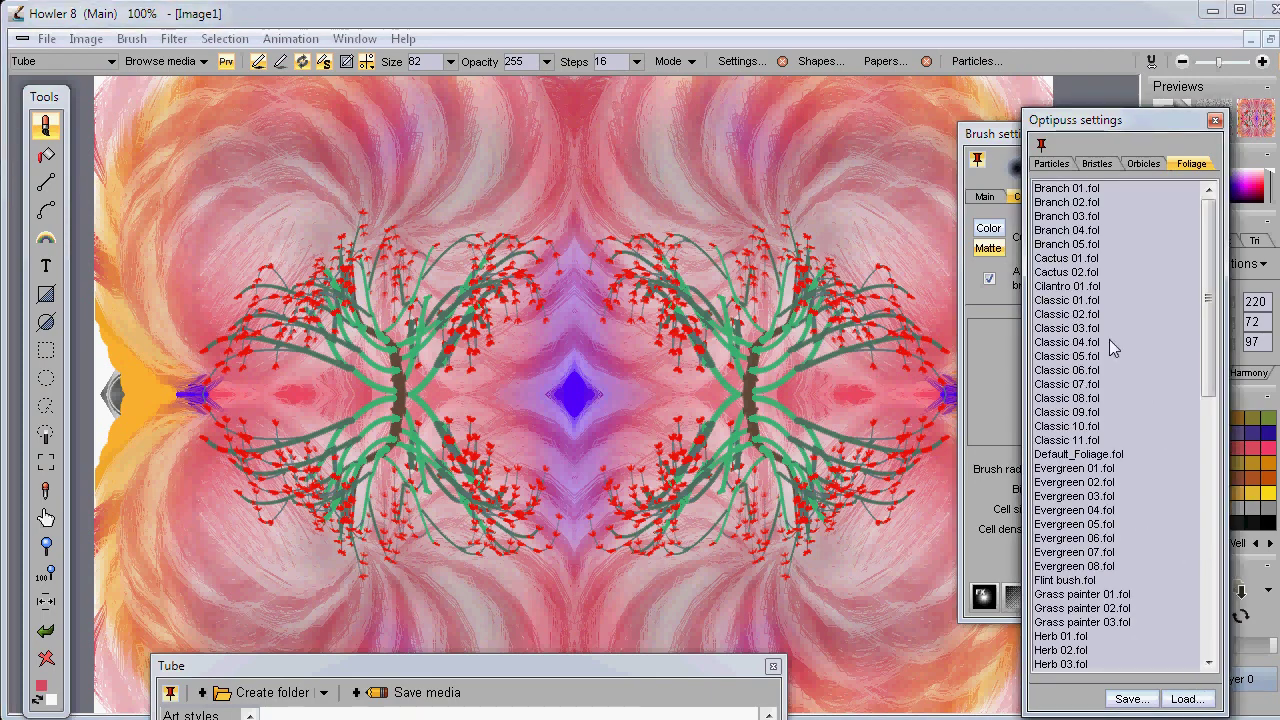
left_click(1080, 246)
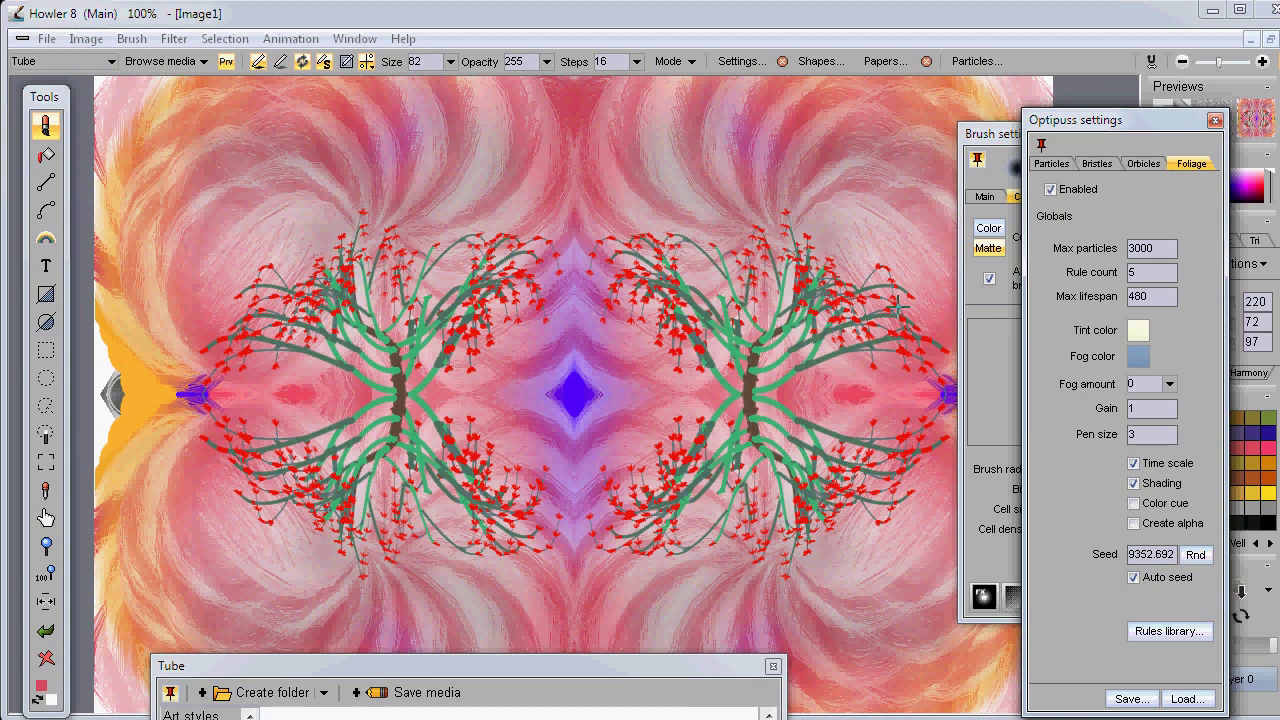
left_click(820, 170)
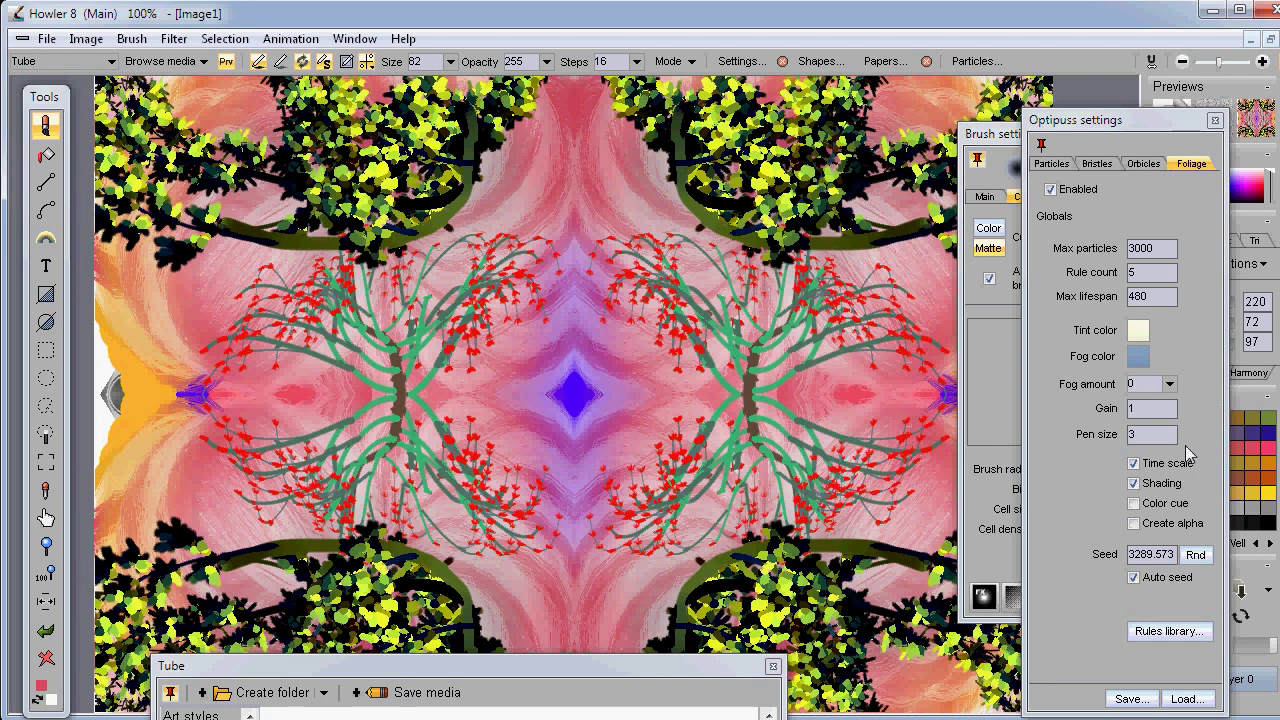
Load the Maple 01.fol foliage preset, paint mirrored trees with dark red leaves around the canvas centre, and close the Optipuss and brush settings.
left_click(1182, 698)
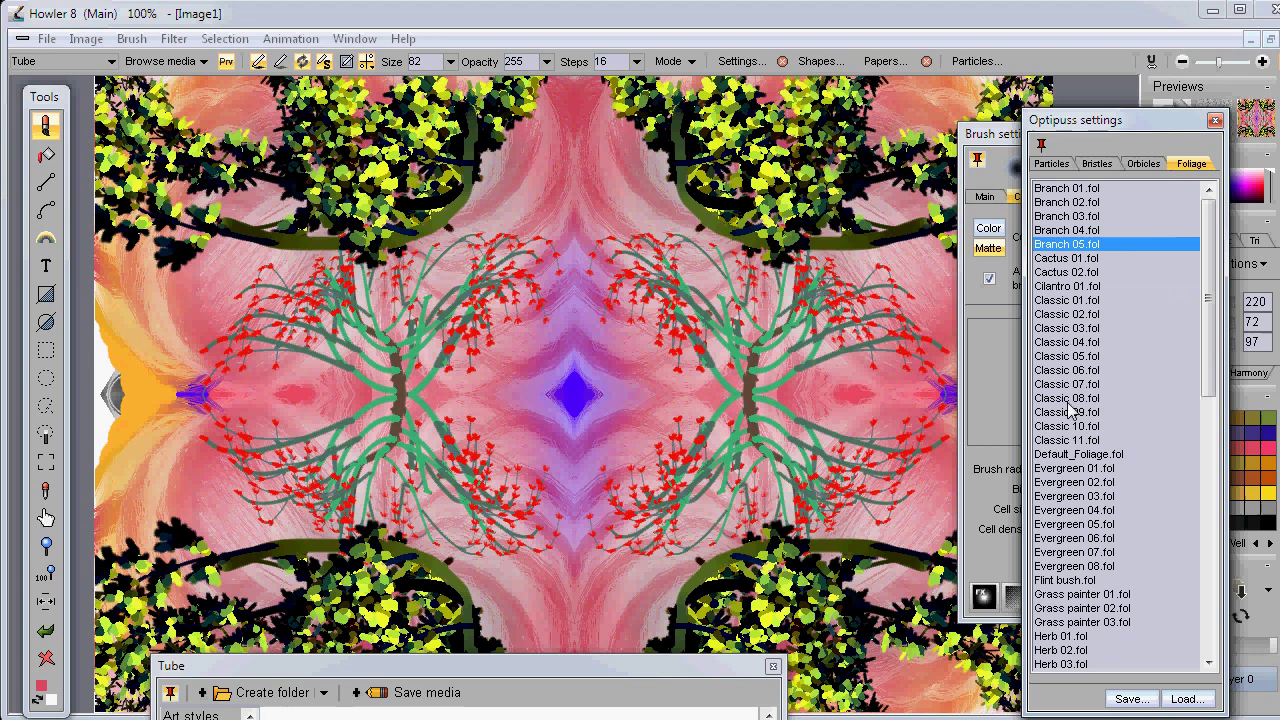
scroll(1078, 412, "down", 11)
scroll(1078, 480, "up", 1)
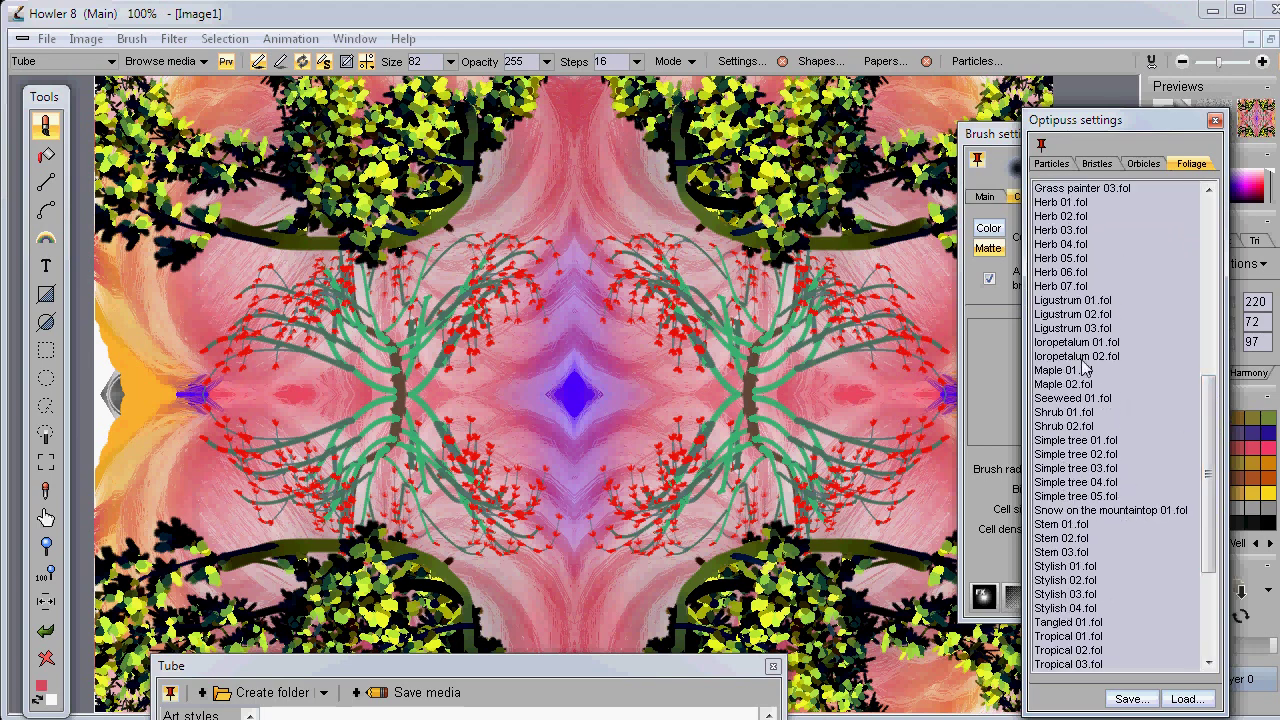
double_click(1050, 368)
left_click(735, 462)
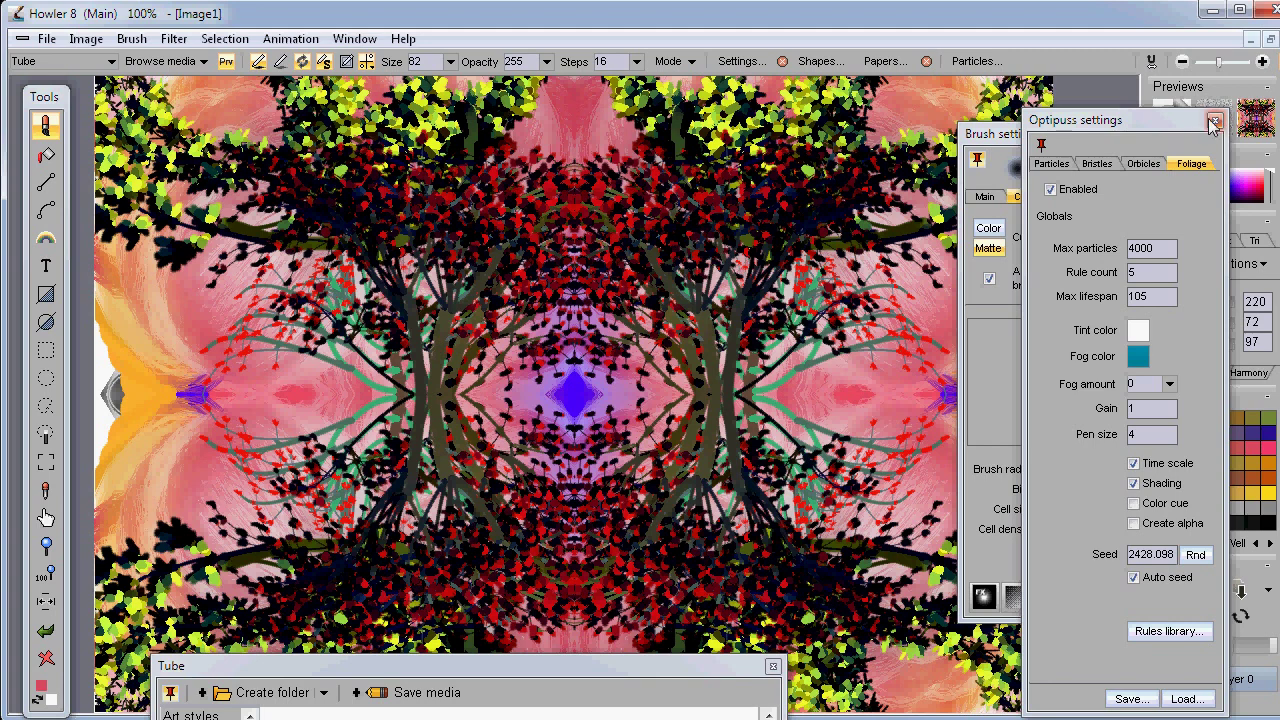
left_click(1215, 122)
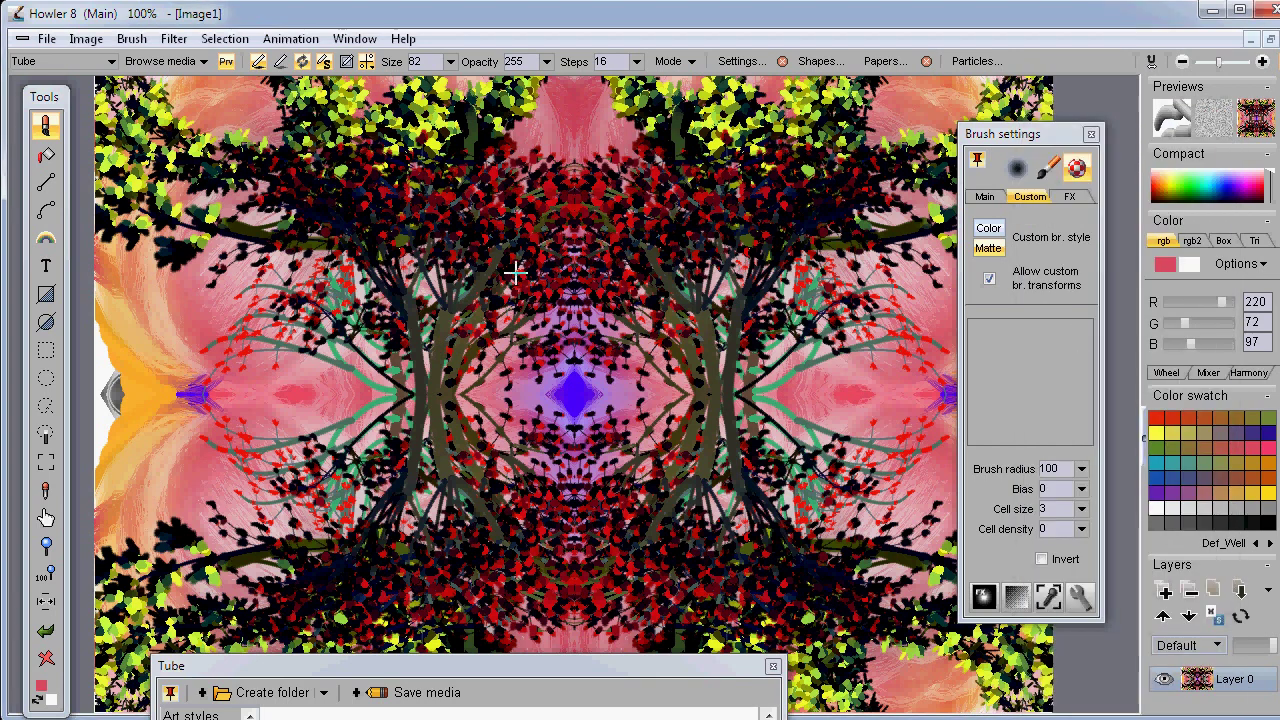
left_click(1092, 134)
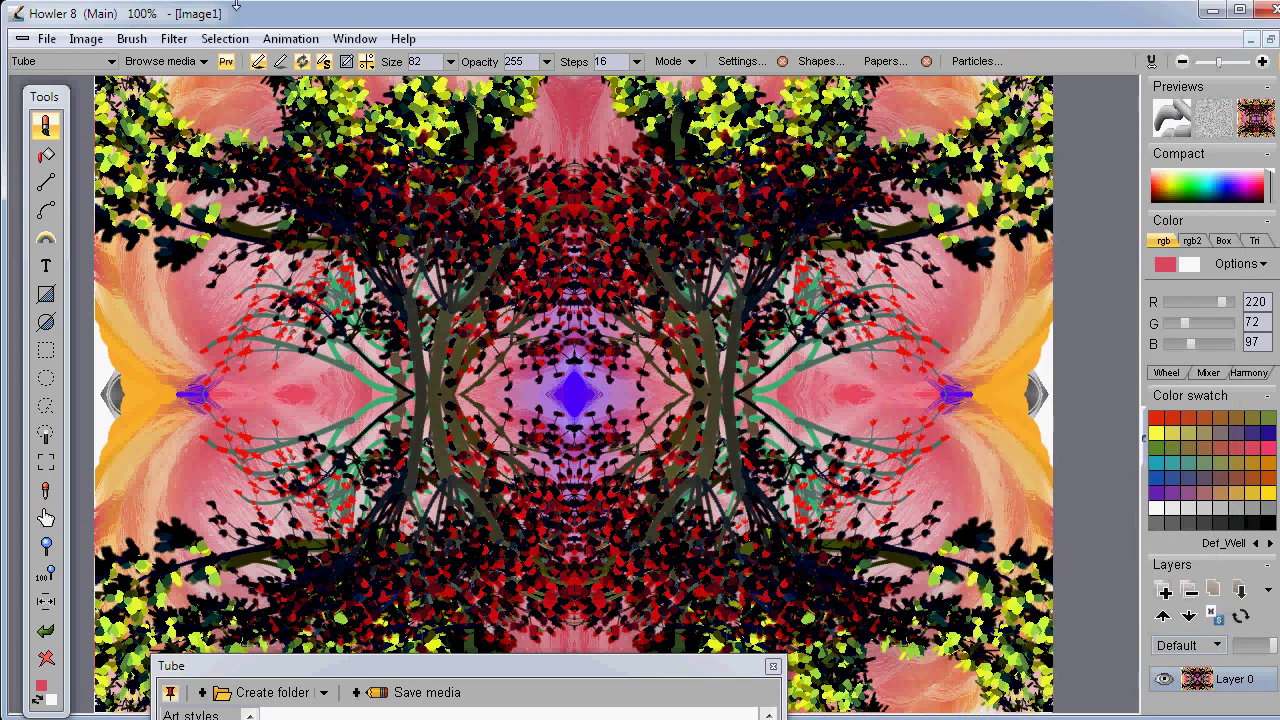
Create a 99-frame animation at 24 fps, with every frame initialized as a copy of the current frame.
left_click(291, 38)
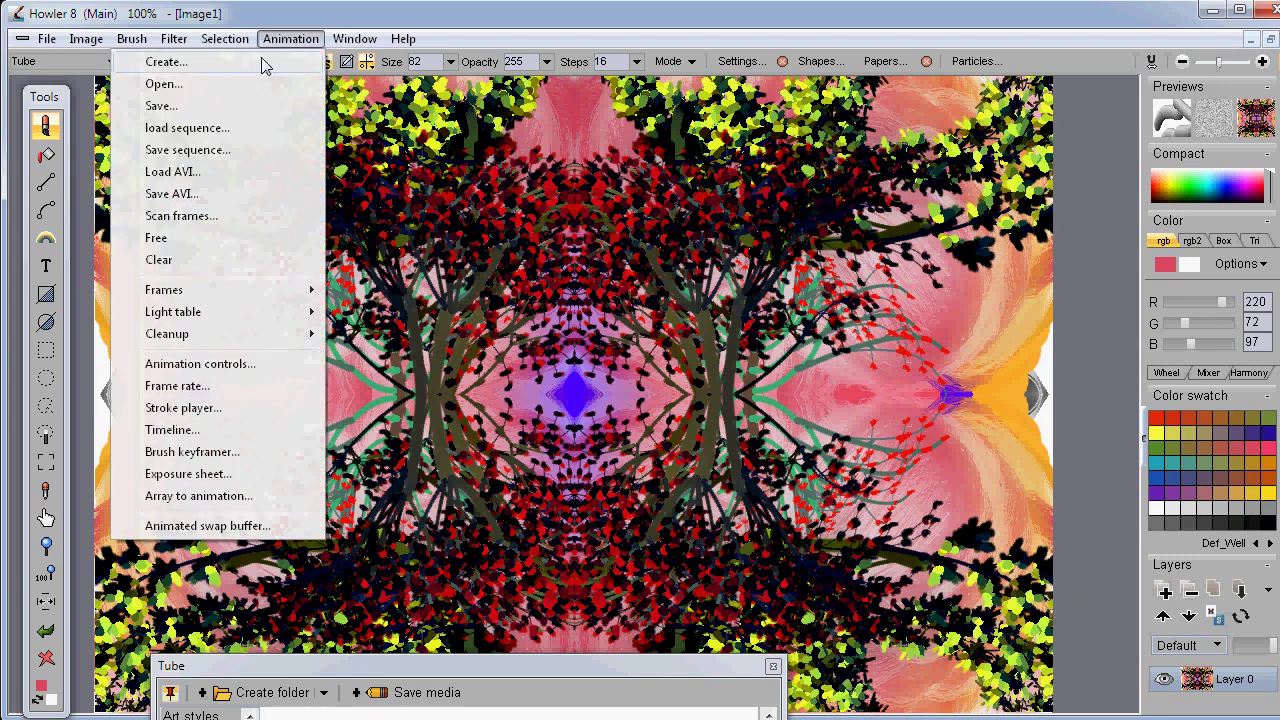
left_click(206, 64)
left_click_drag(447, 296, 366, 300)
type("99")
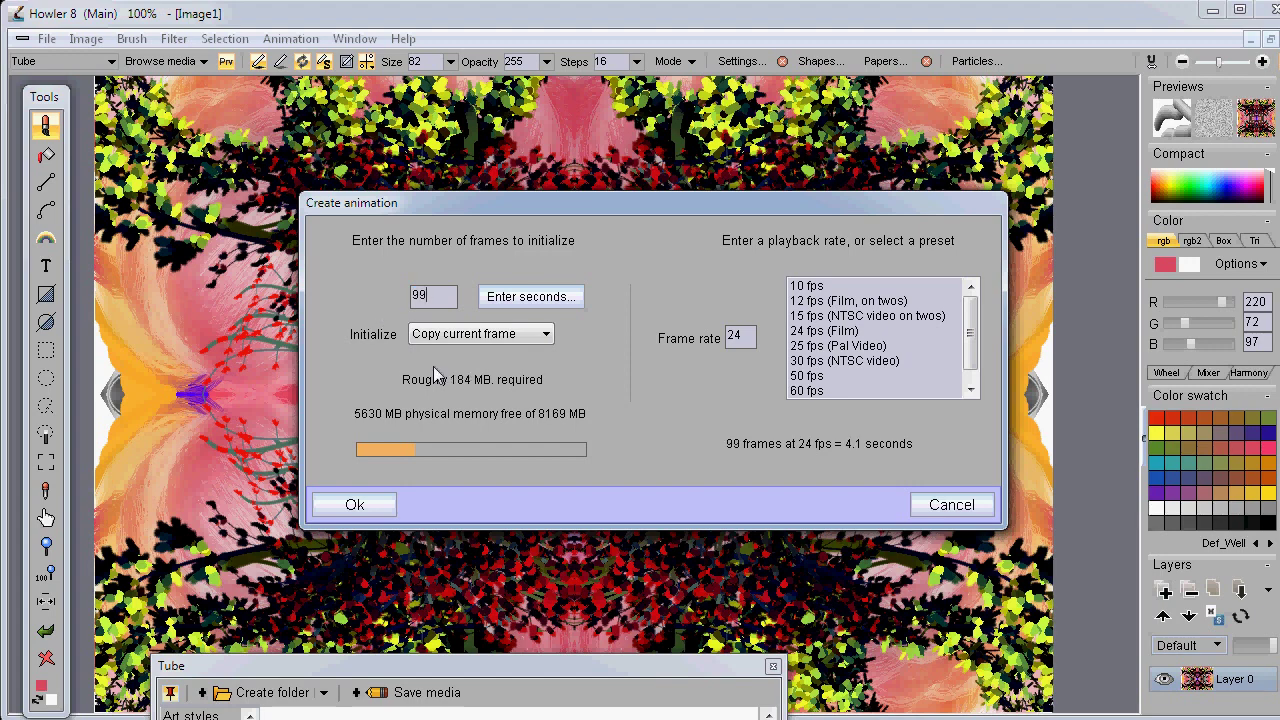
left_click(355, 505)
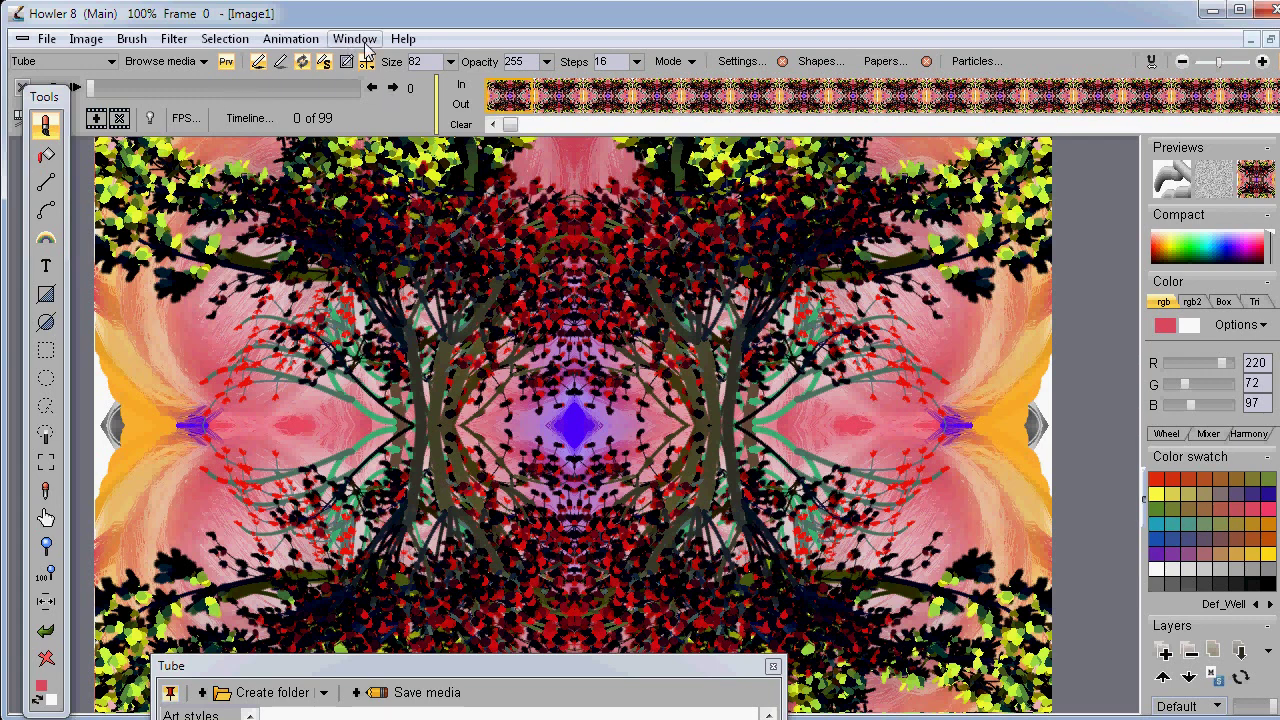
left_click(366, 61)
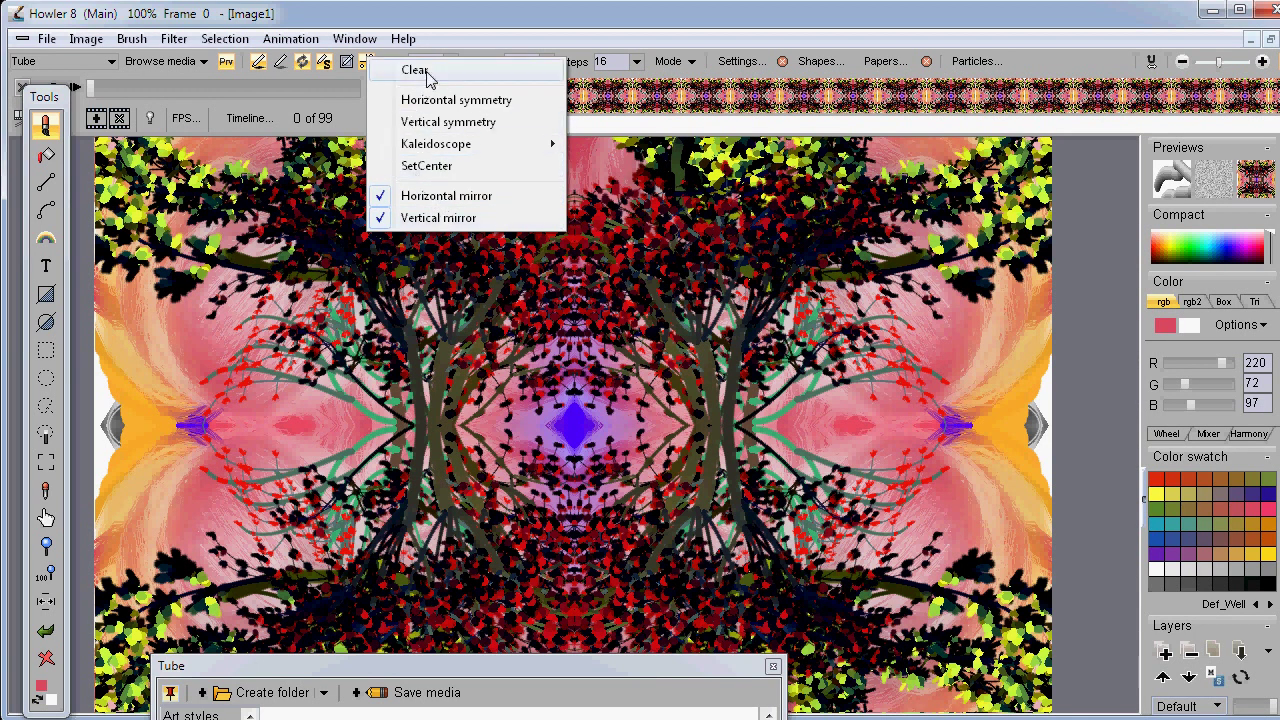
left_click(379, 14)
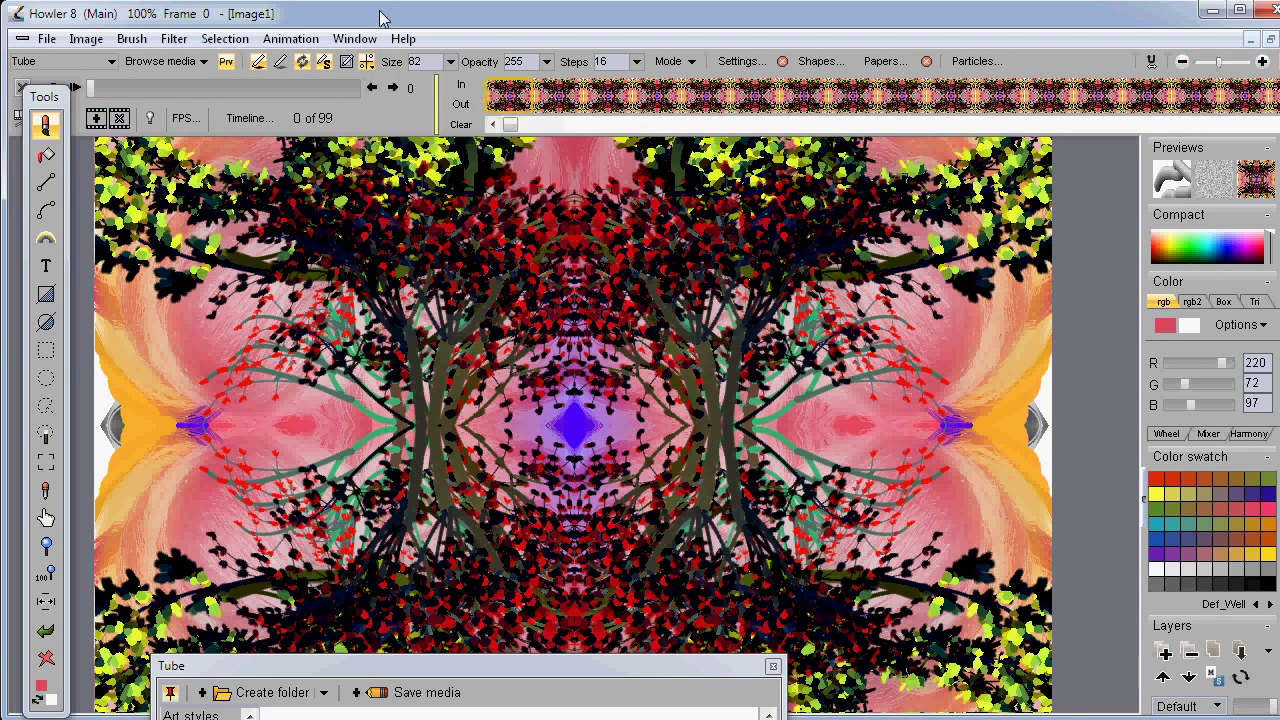
Choose the Transform filter in the timeline editor and add a keyframe at the first frame.
left_click(247, 120)
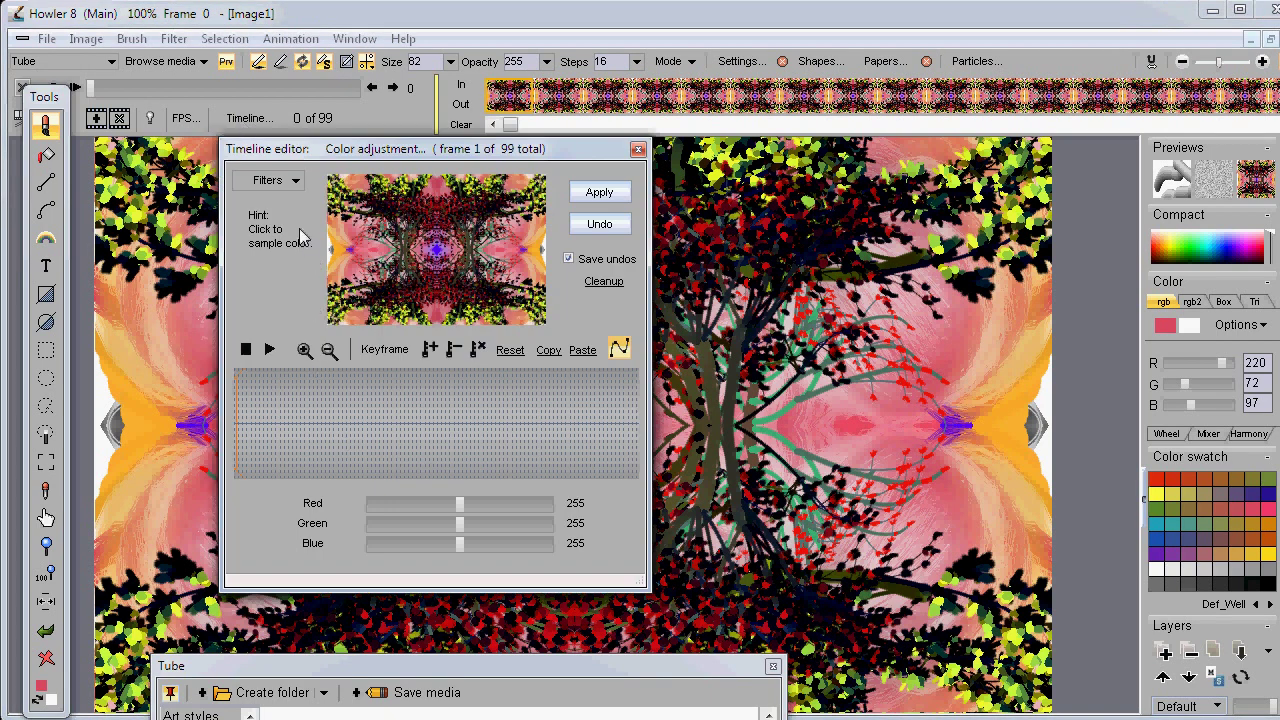
left_click(286, 180)
left_click_drag(556, 226, 553, 324)
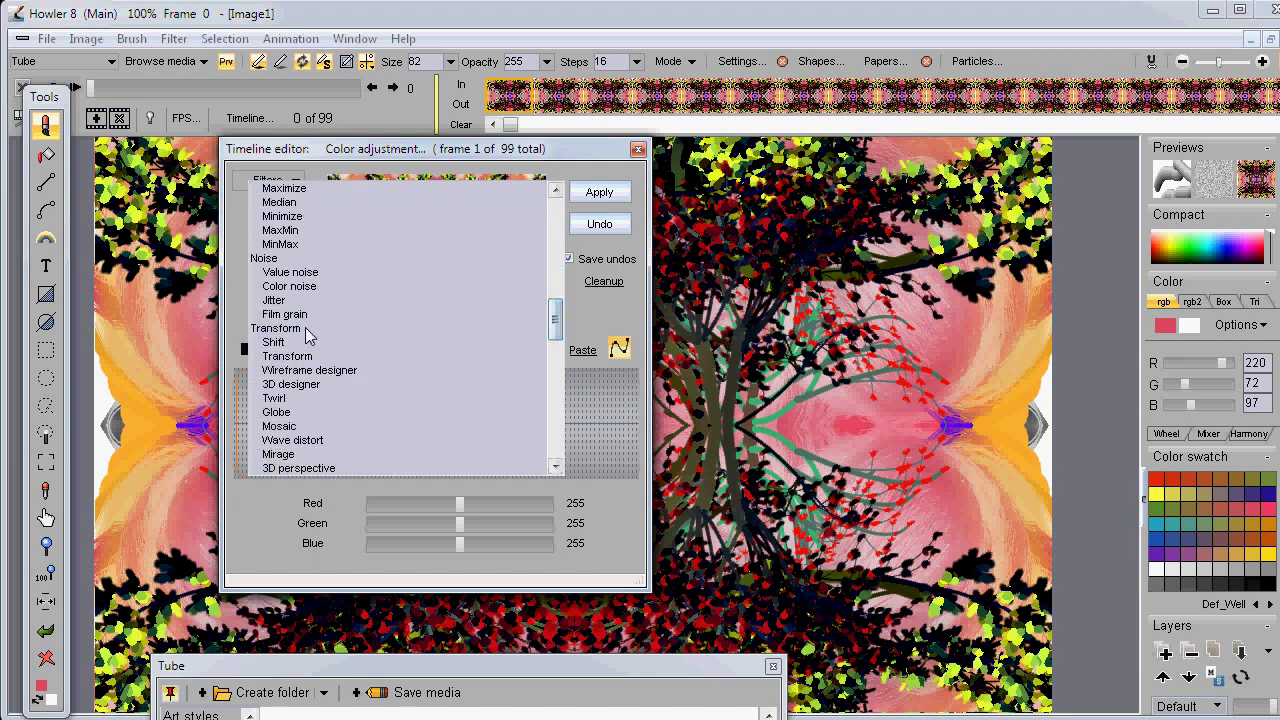
left_click(287, 357)
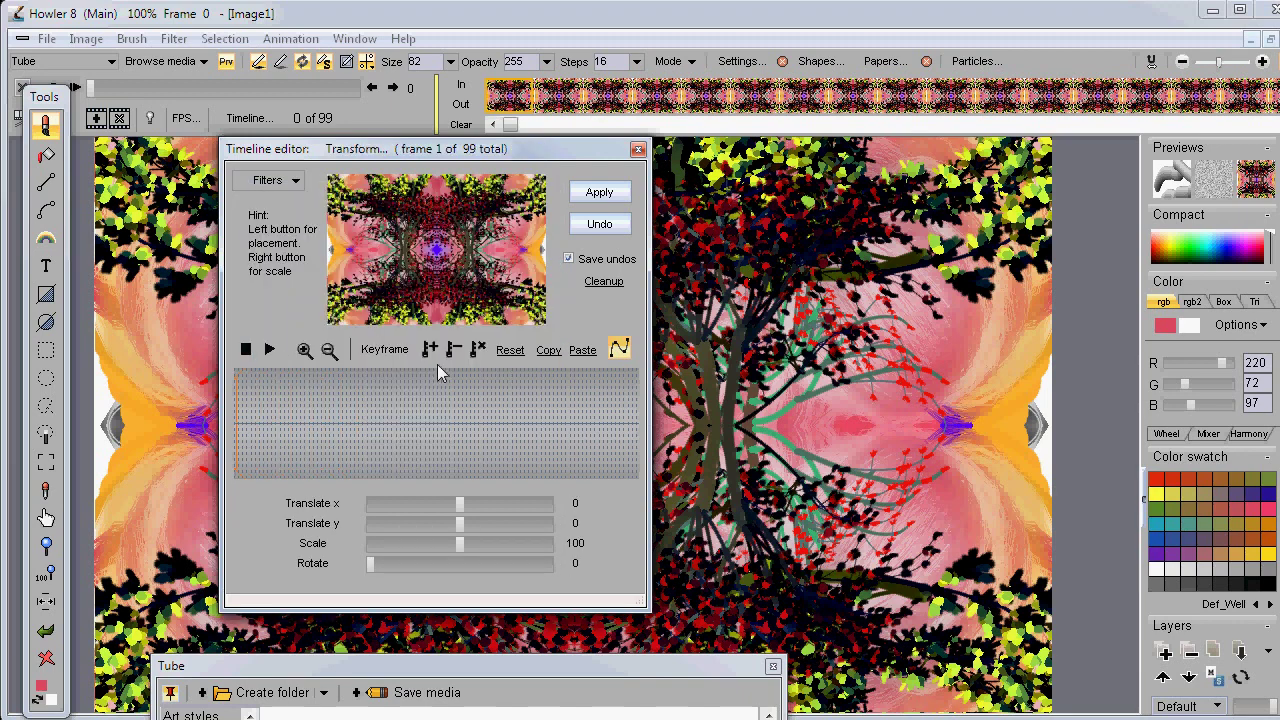
left_click_drag(263, 435, 231, 459)
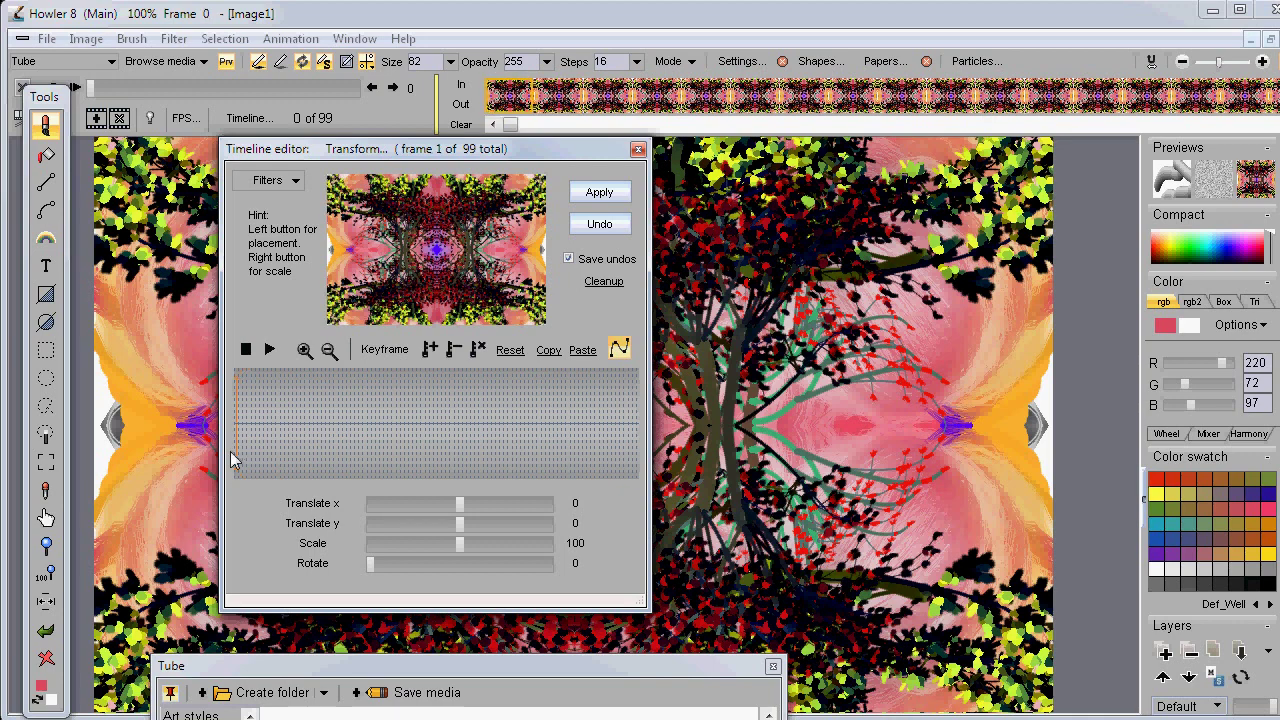
left_click(430, 352)
Keyframe frame 99 with Translate x 49, Translate y -49, Scale 162 and Rotate 176, and apply the transform to the animation.
left_click_drag(452, 252, 491, 212)
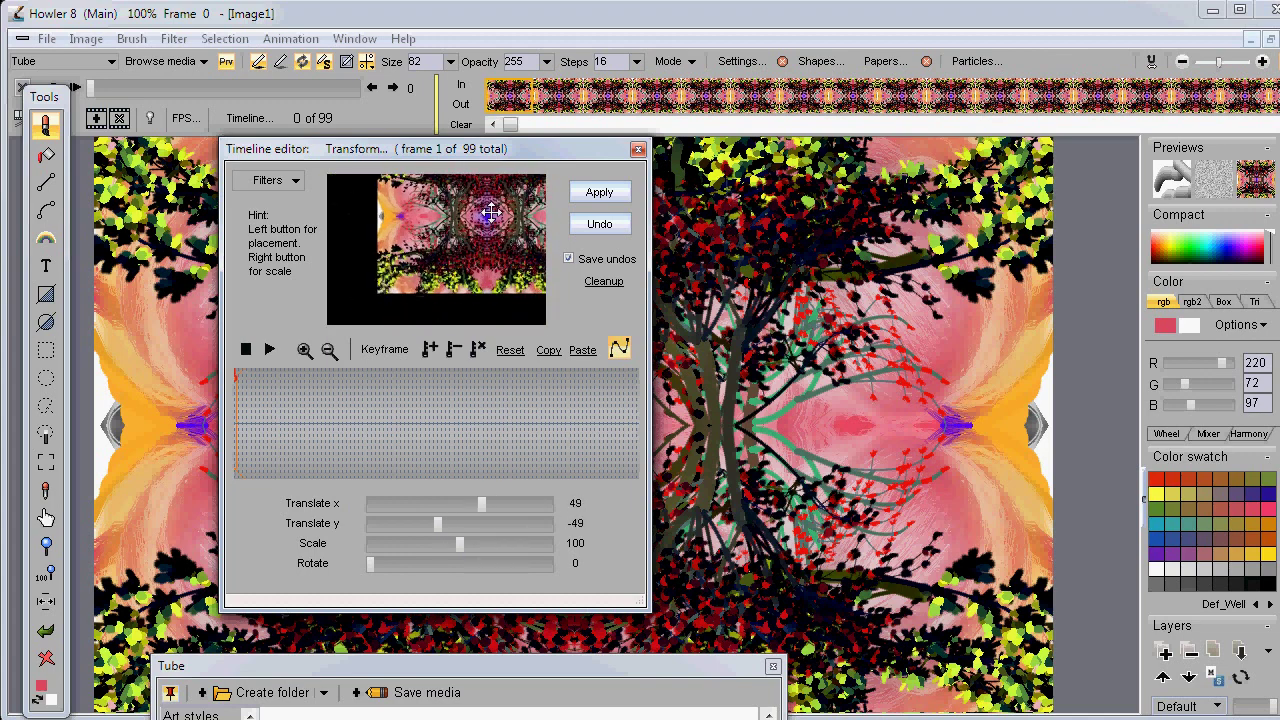
left_click_drag(447, 546, 514, 547)
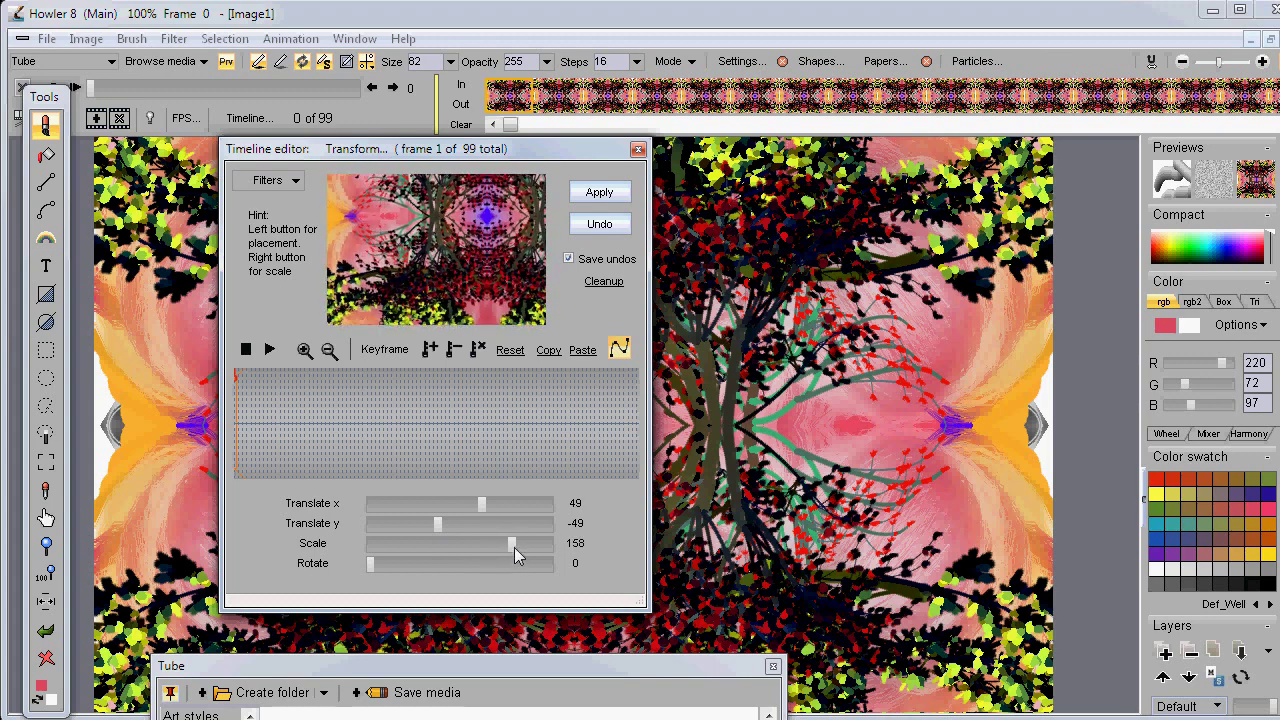
left_click(425, 564)
left_click_drag(425, 567, 458, 567)
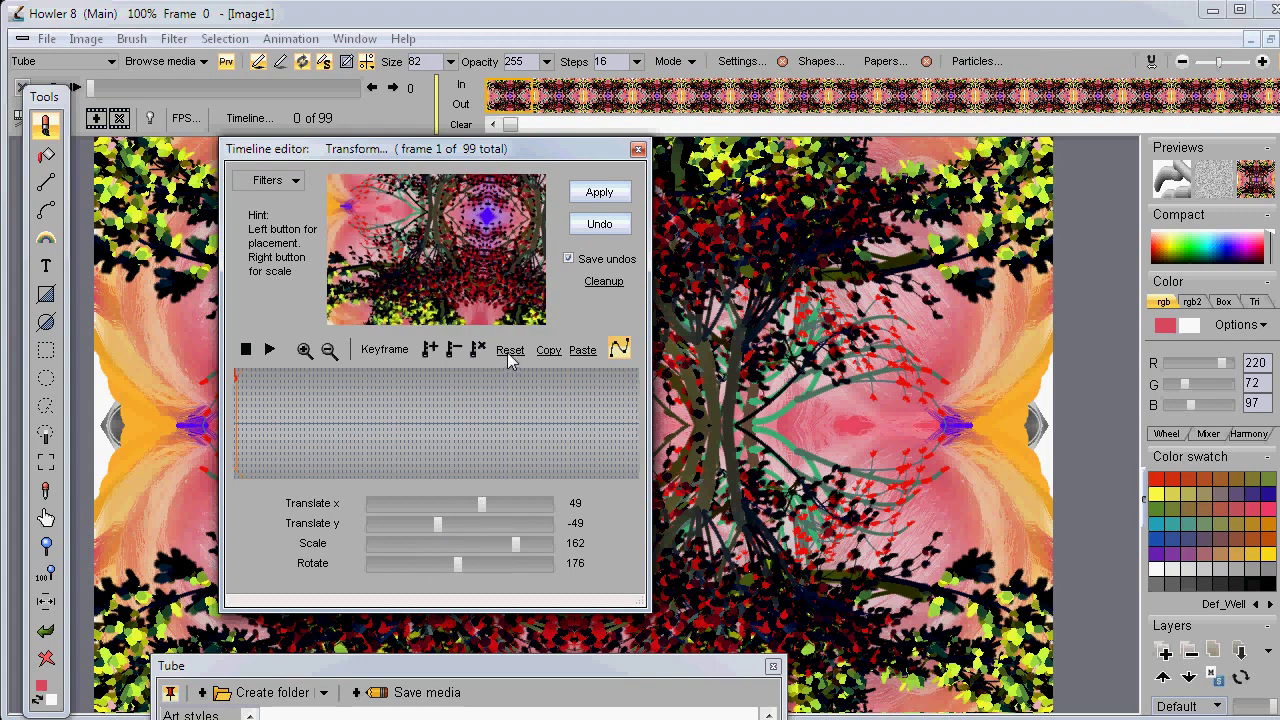
left_click_drag(450, 415, 643, 428)
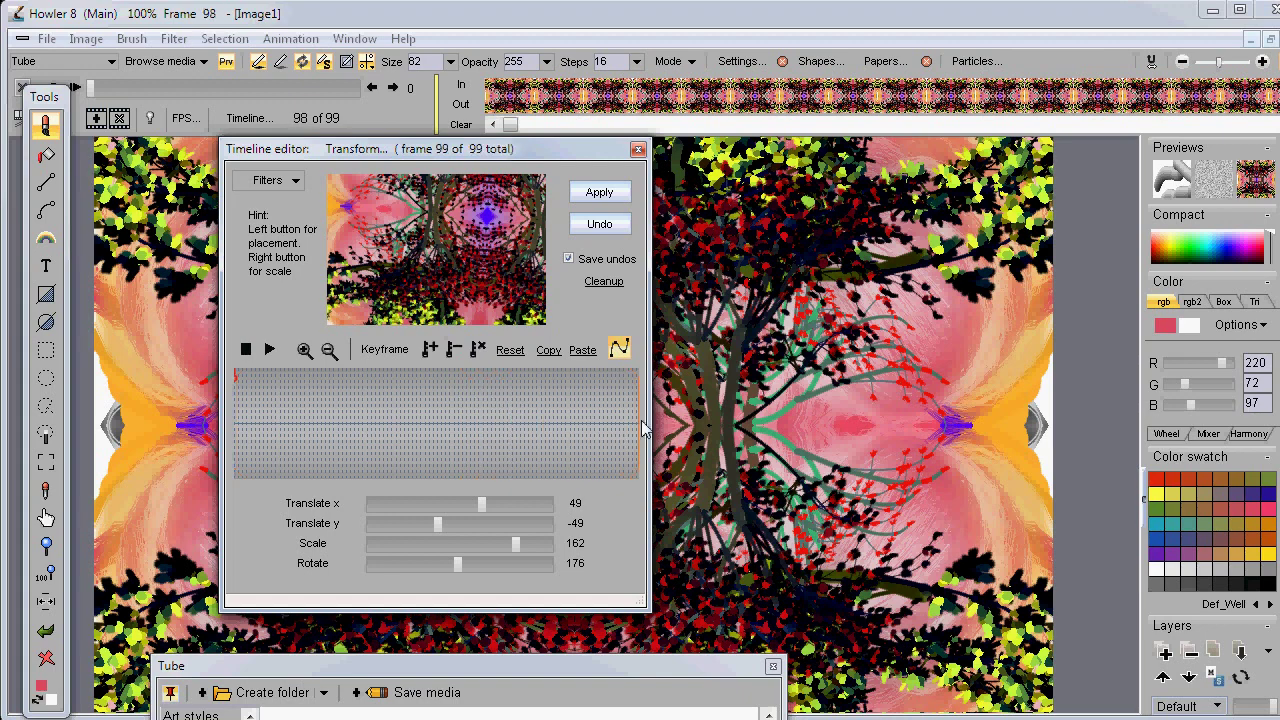
left_click(433, 348)
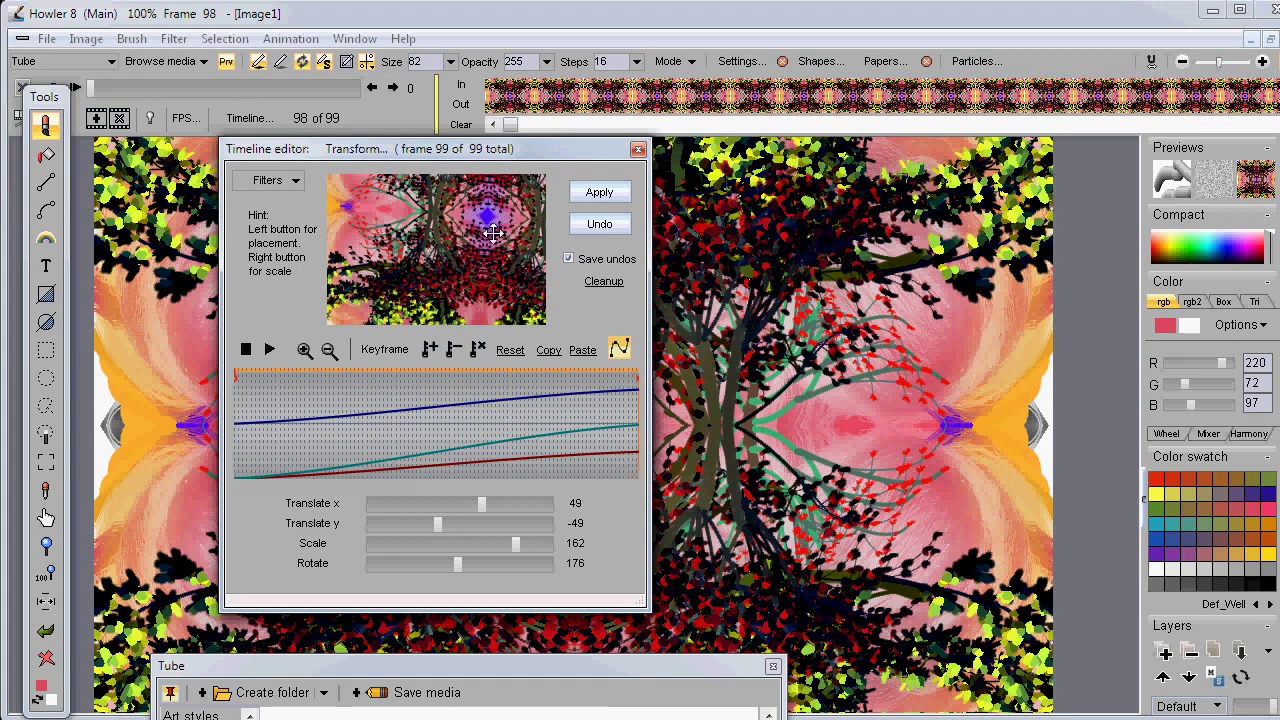
left_click(598, 193)
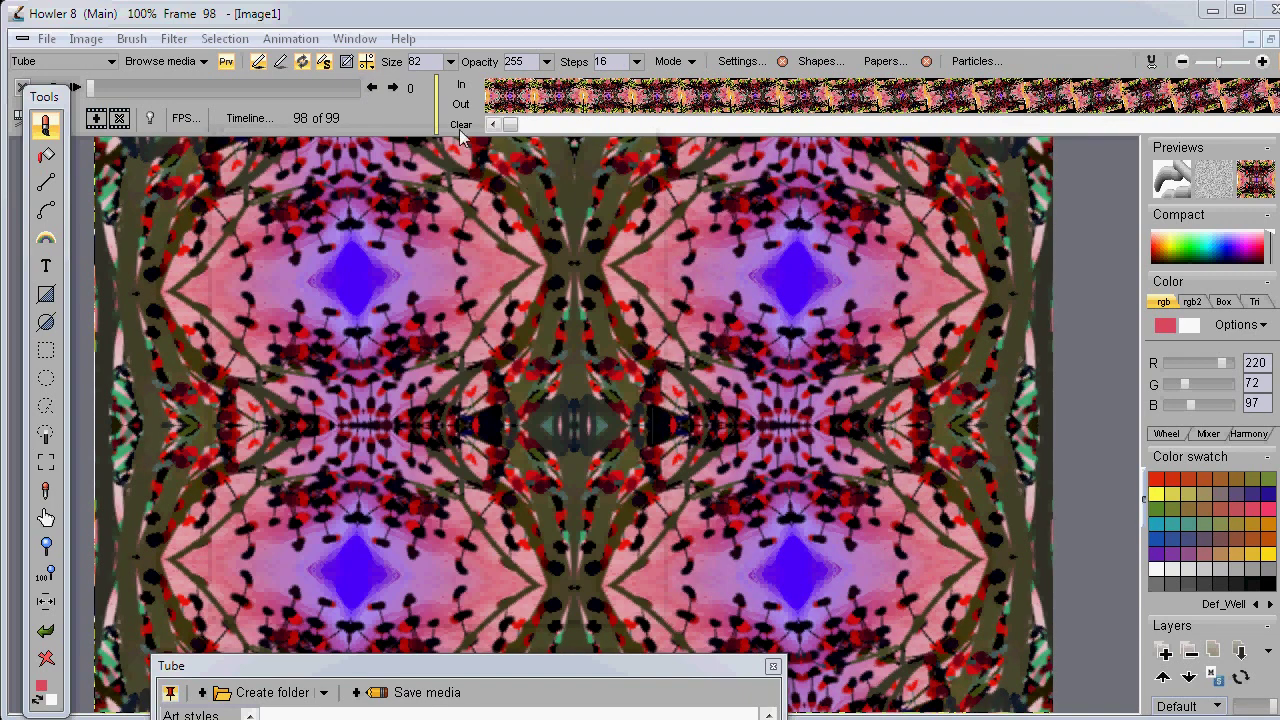
Move the Tools panel clear of the playback controls, preview the transformed animation, and scrub through its frames to frame 23.
left_click_drag(90, 86, 40, 158)
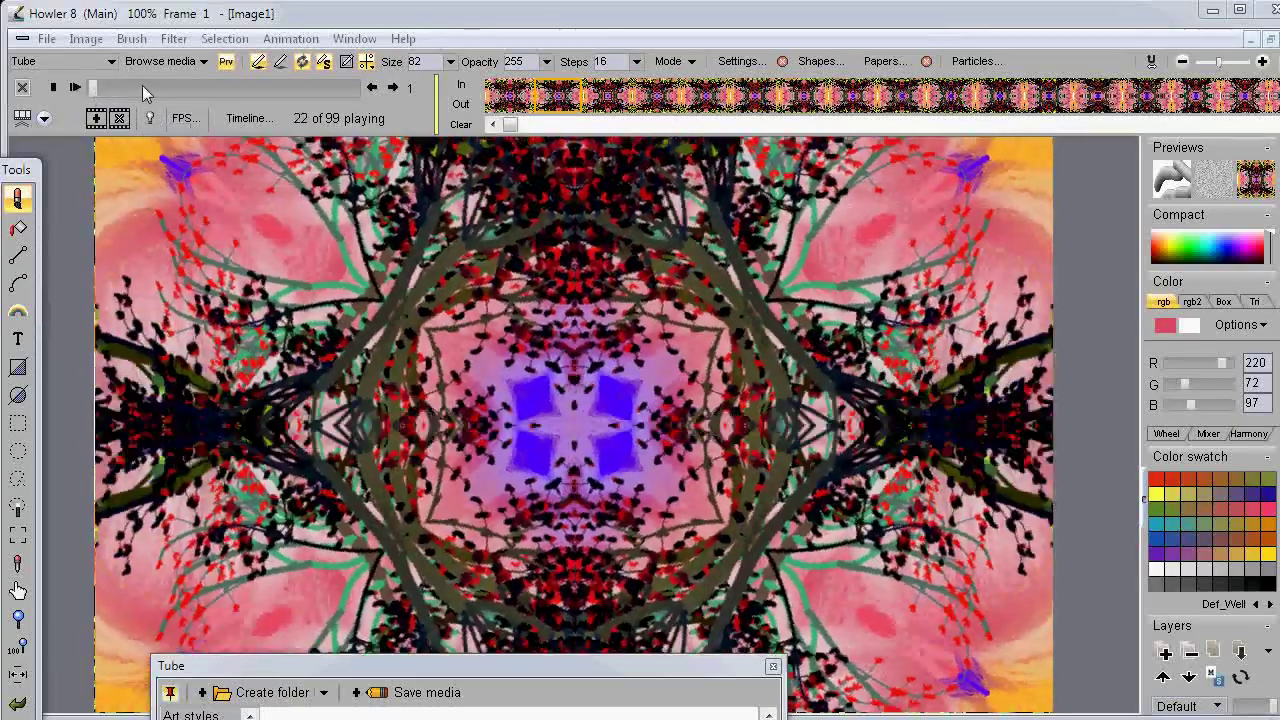
left_click(52, 87)
left_click_drag(95, 88, 152, 92)
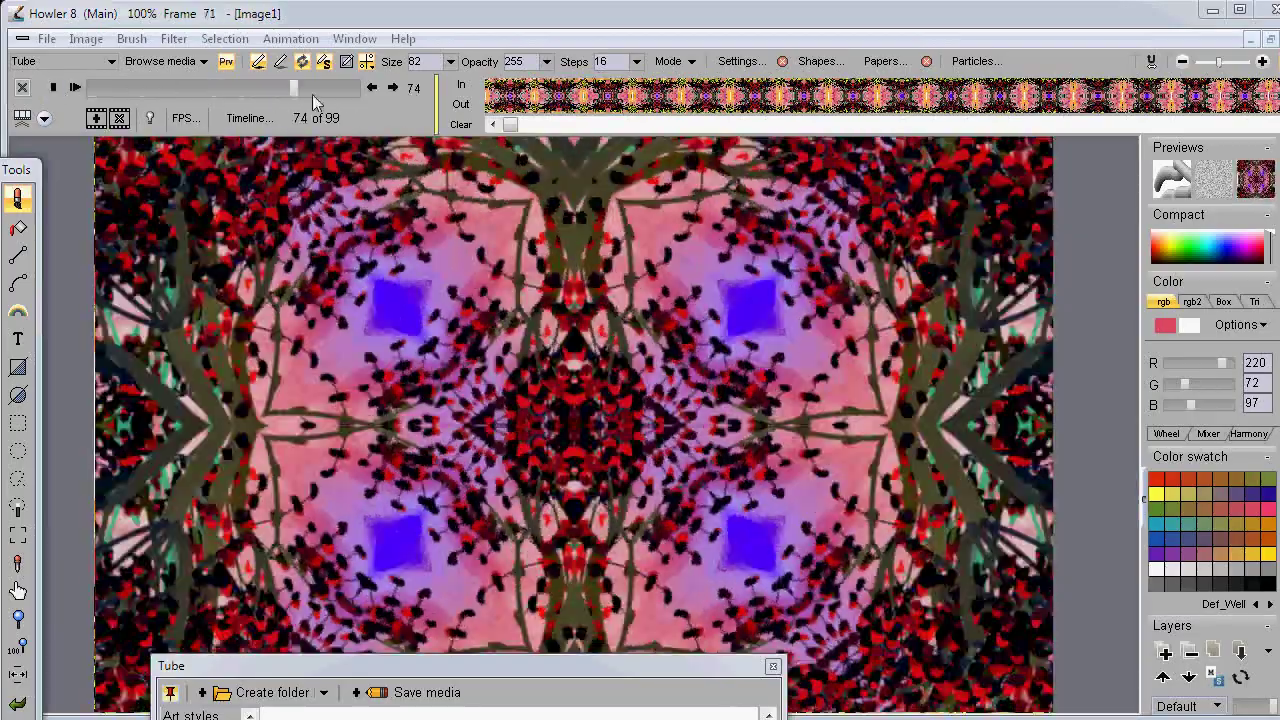
left_click(86, 39)
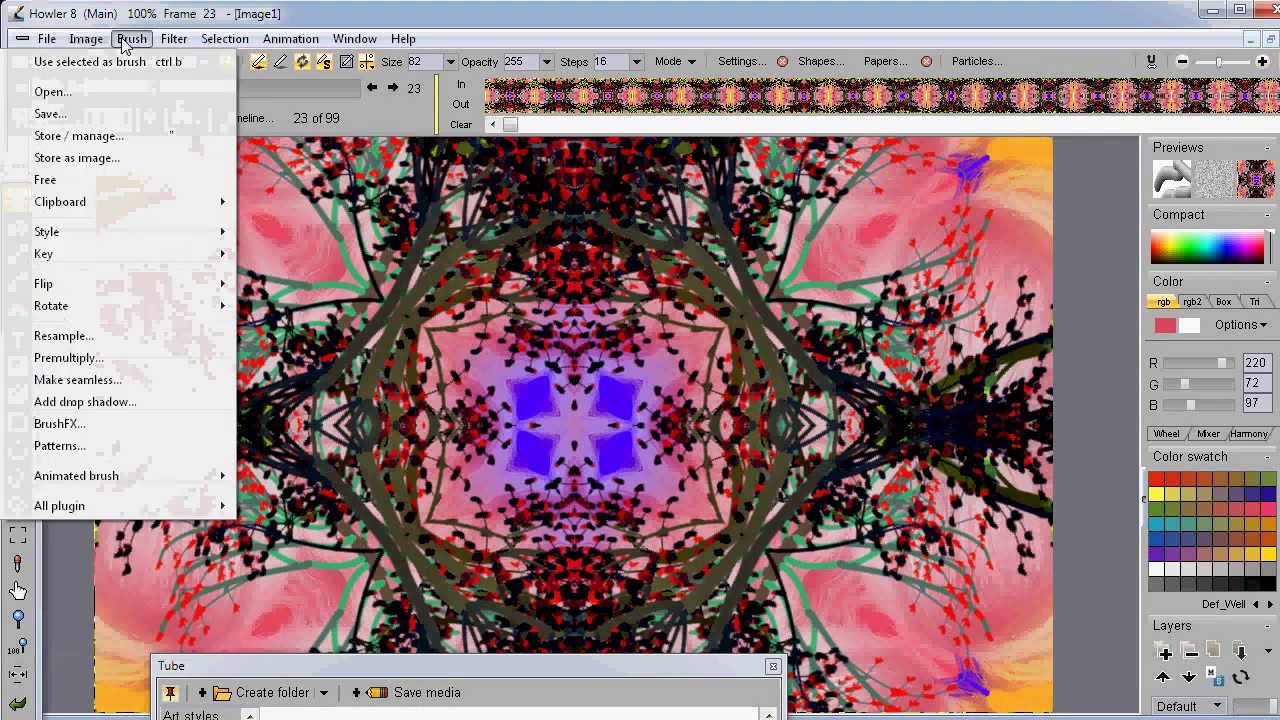
mouse_move(20, 355)
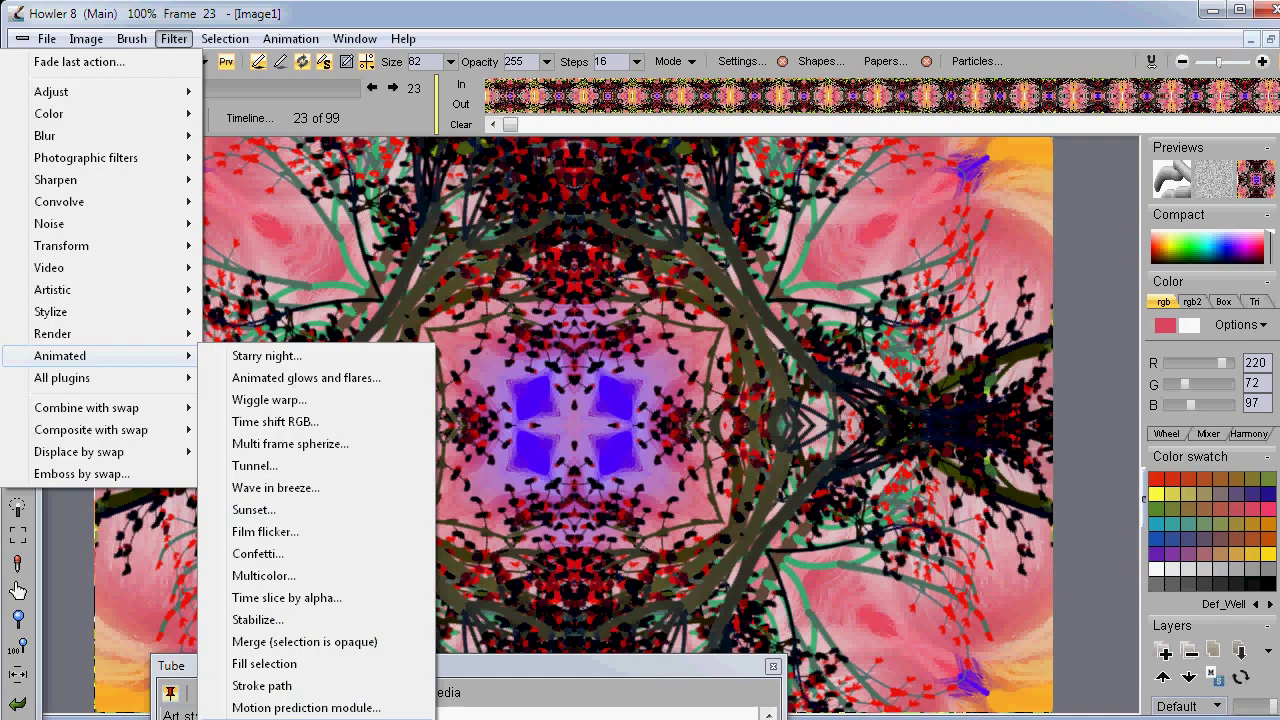
left_click(316, 719)
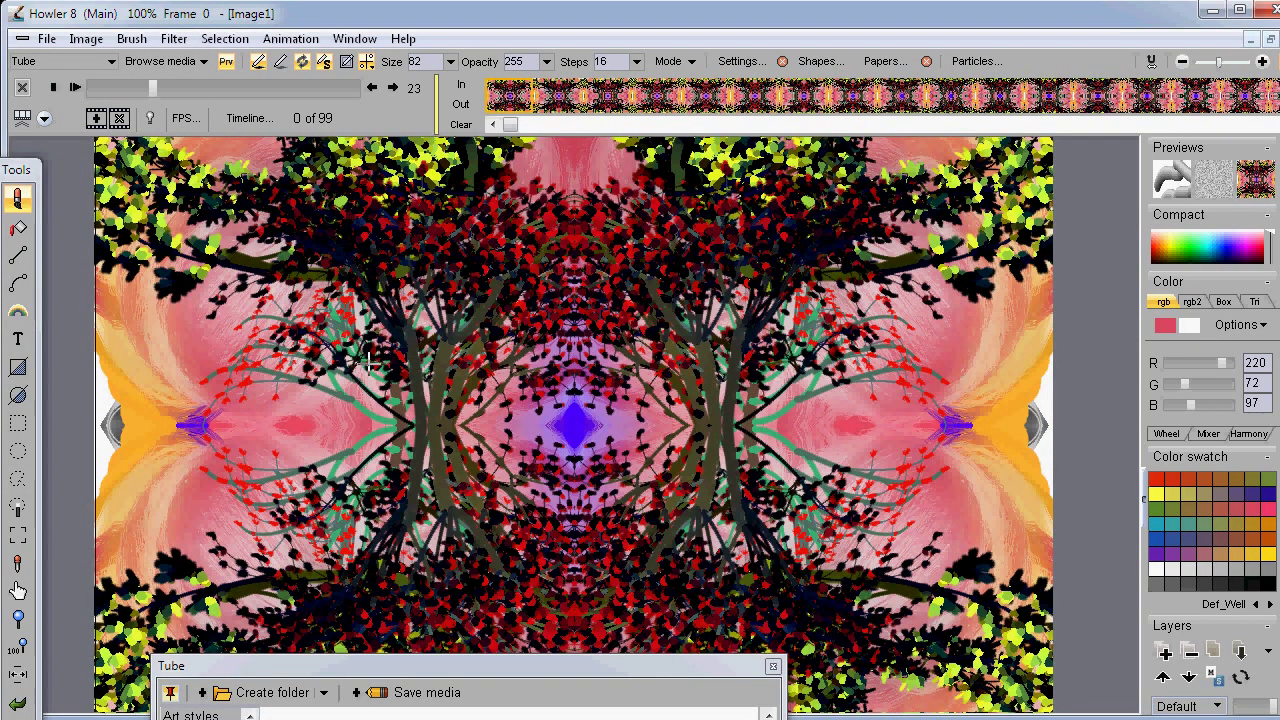
Play the animation from its first frame to review the mirrored zoom and rotation.
left_click(76, 88)
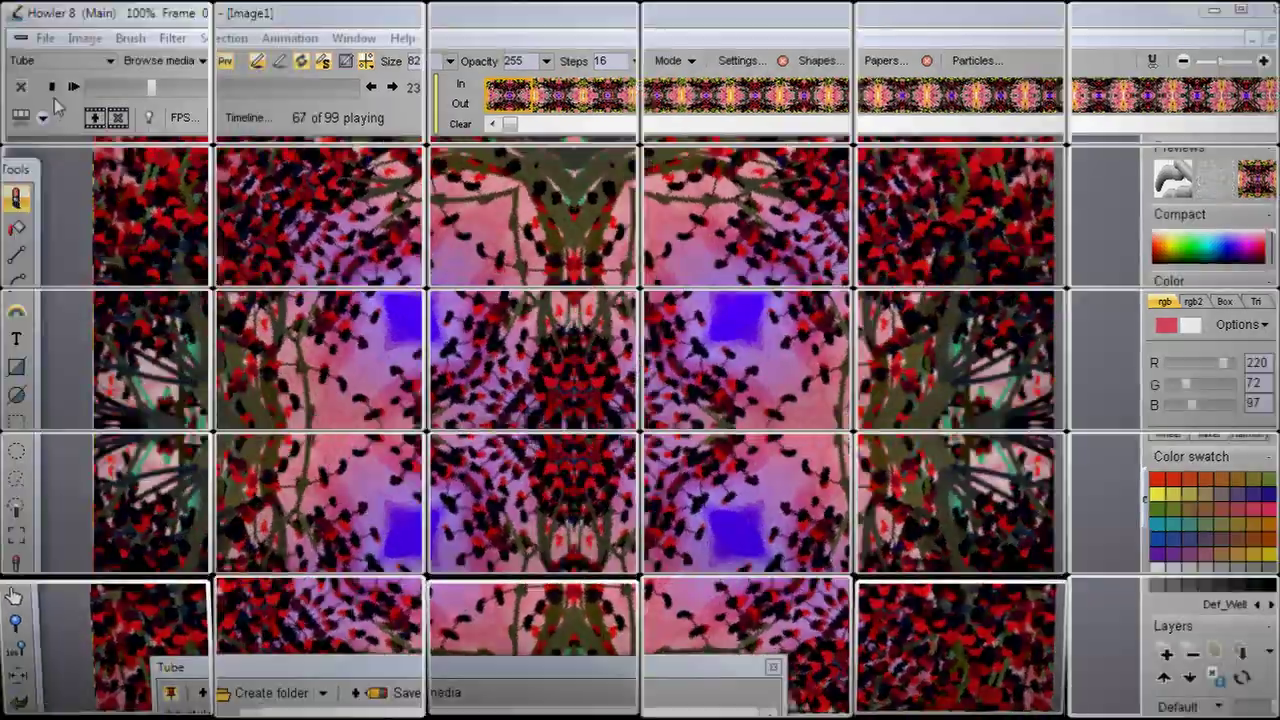
left_click(50, 37)
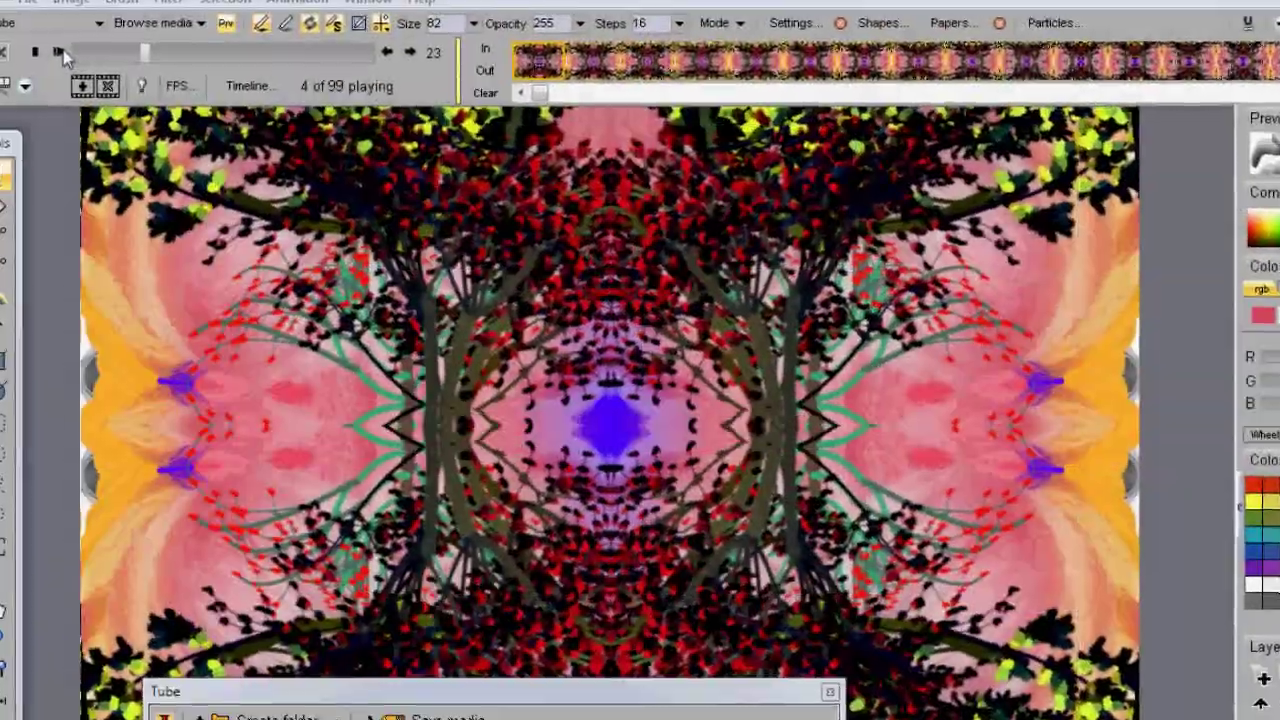